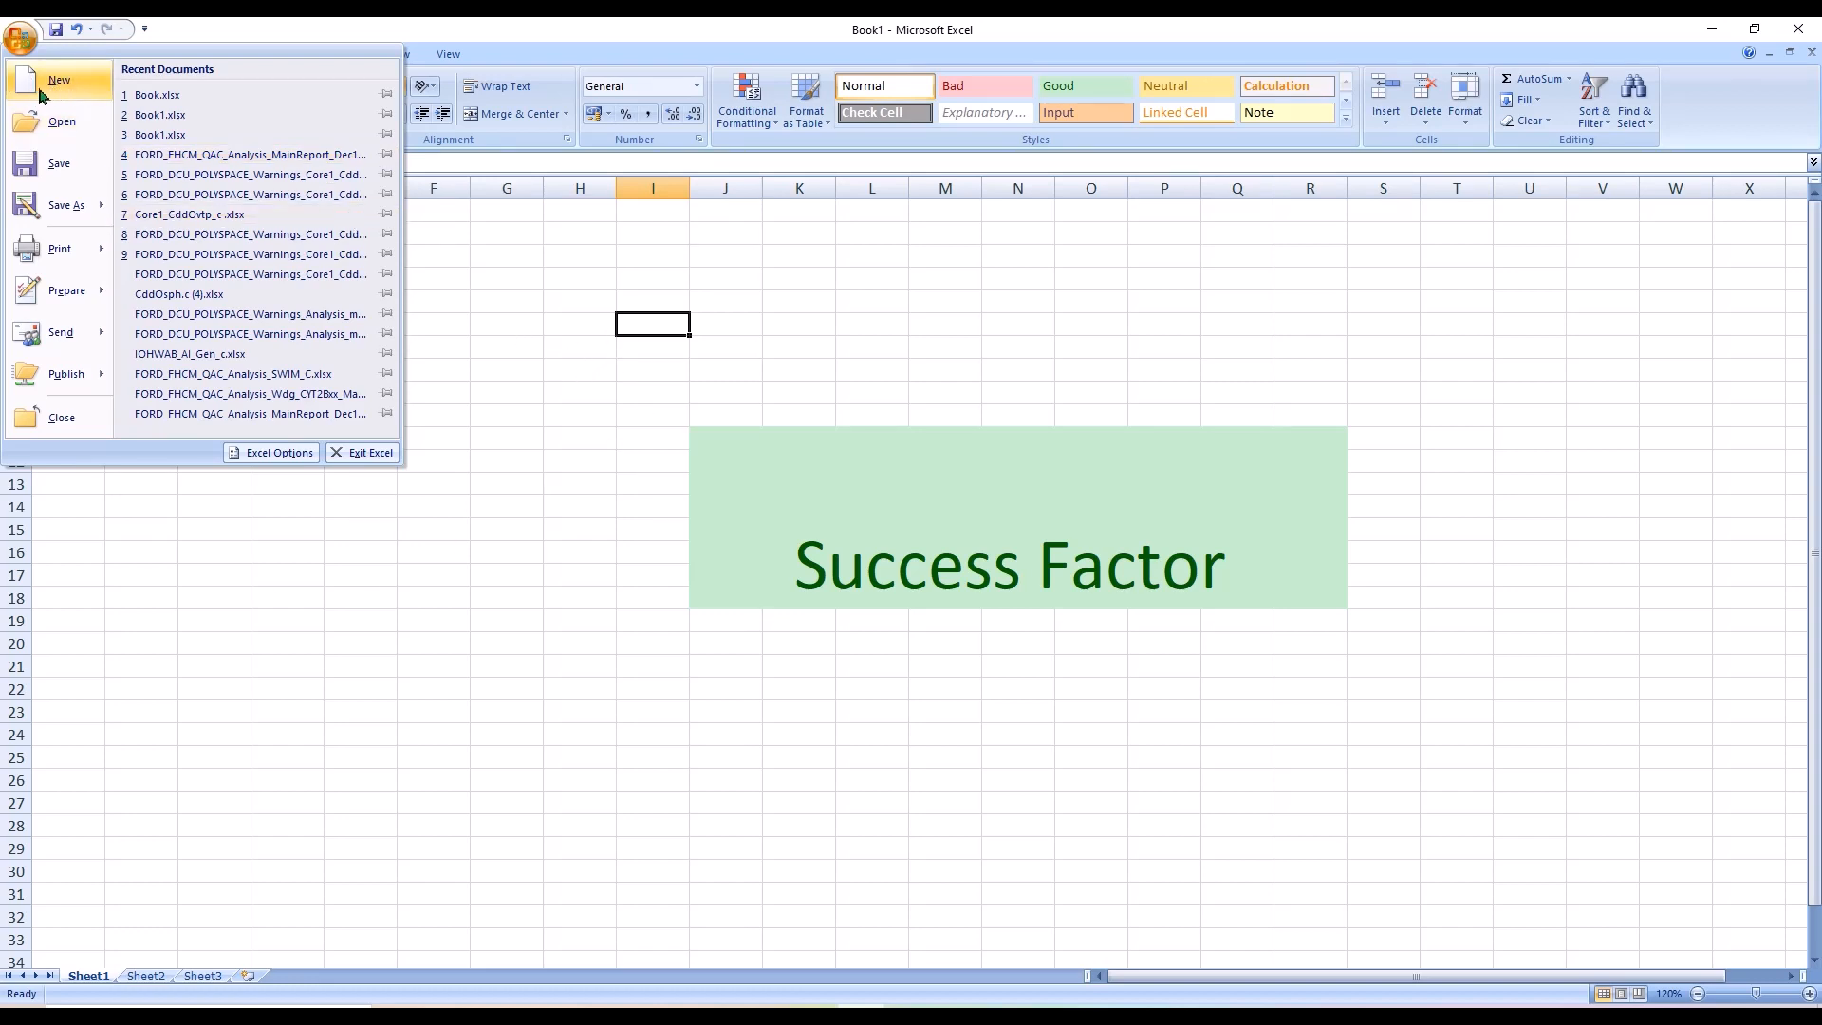
{"action": "left_click", "coordinate": [58, 83]}
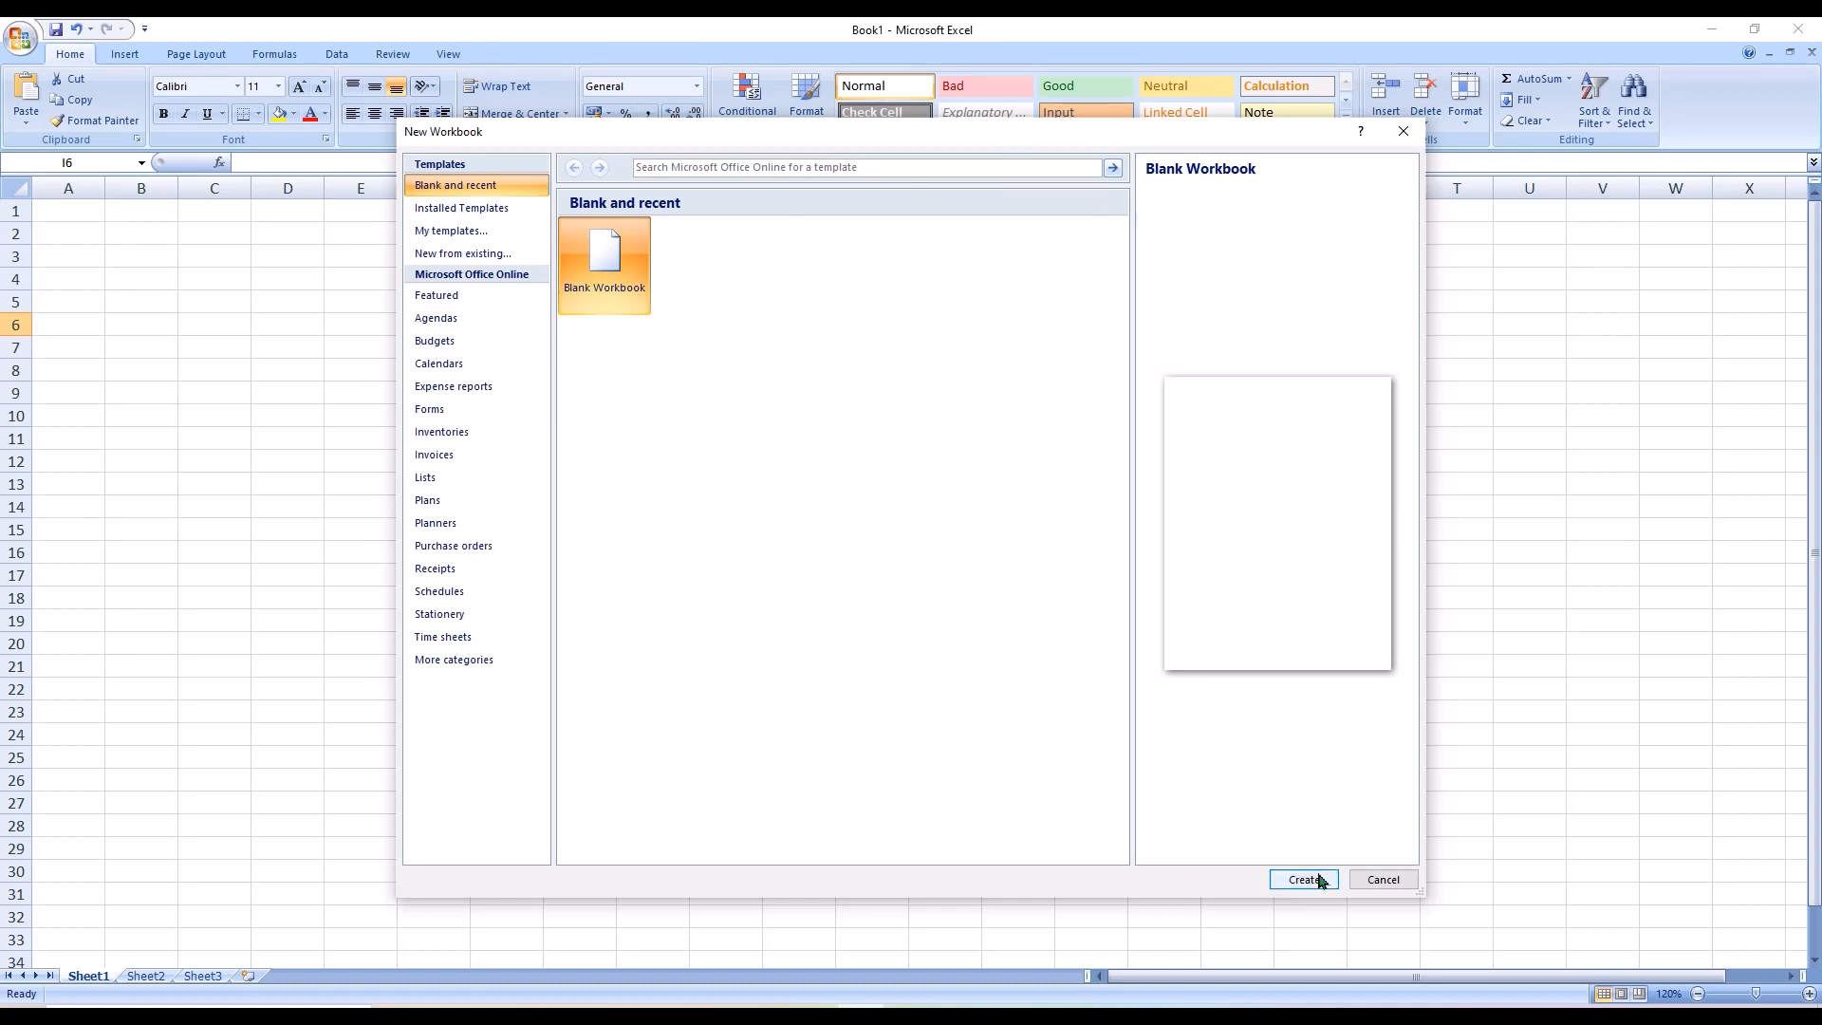
{"action": "left_click", "coordinate": [1383, 879]}
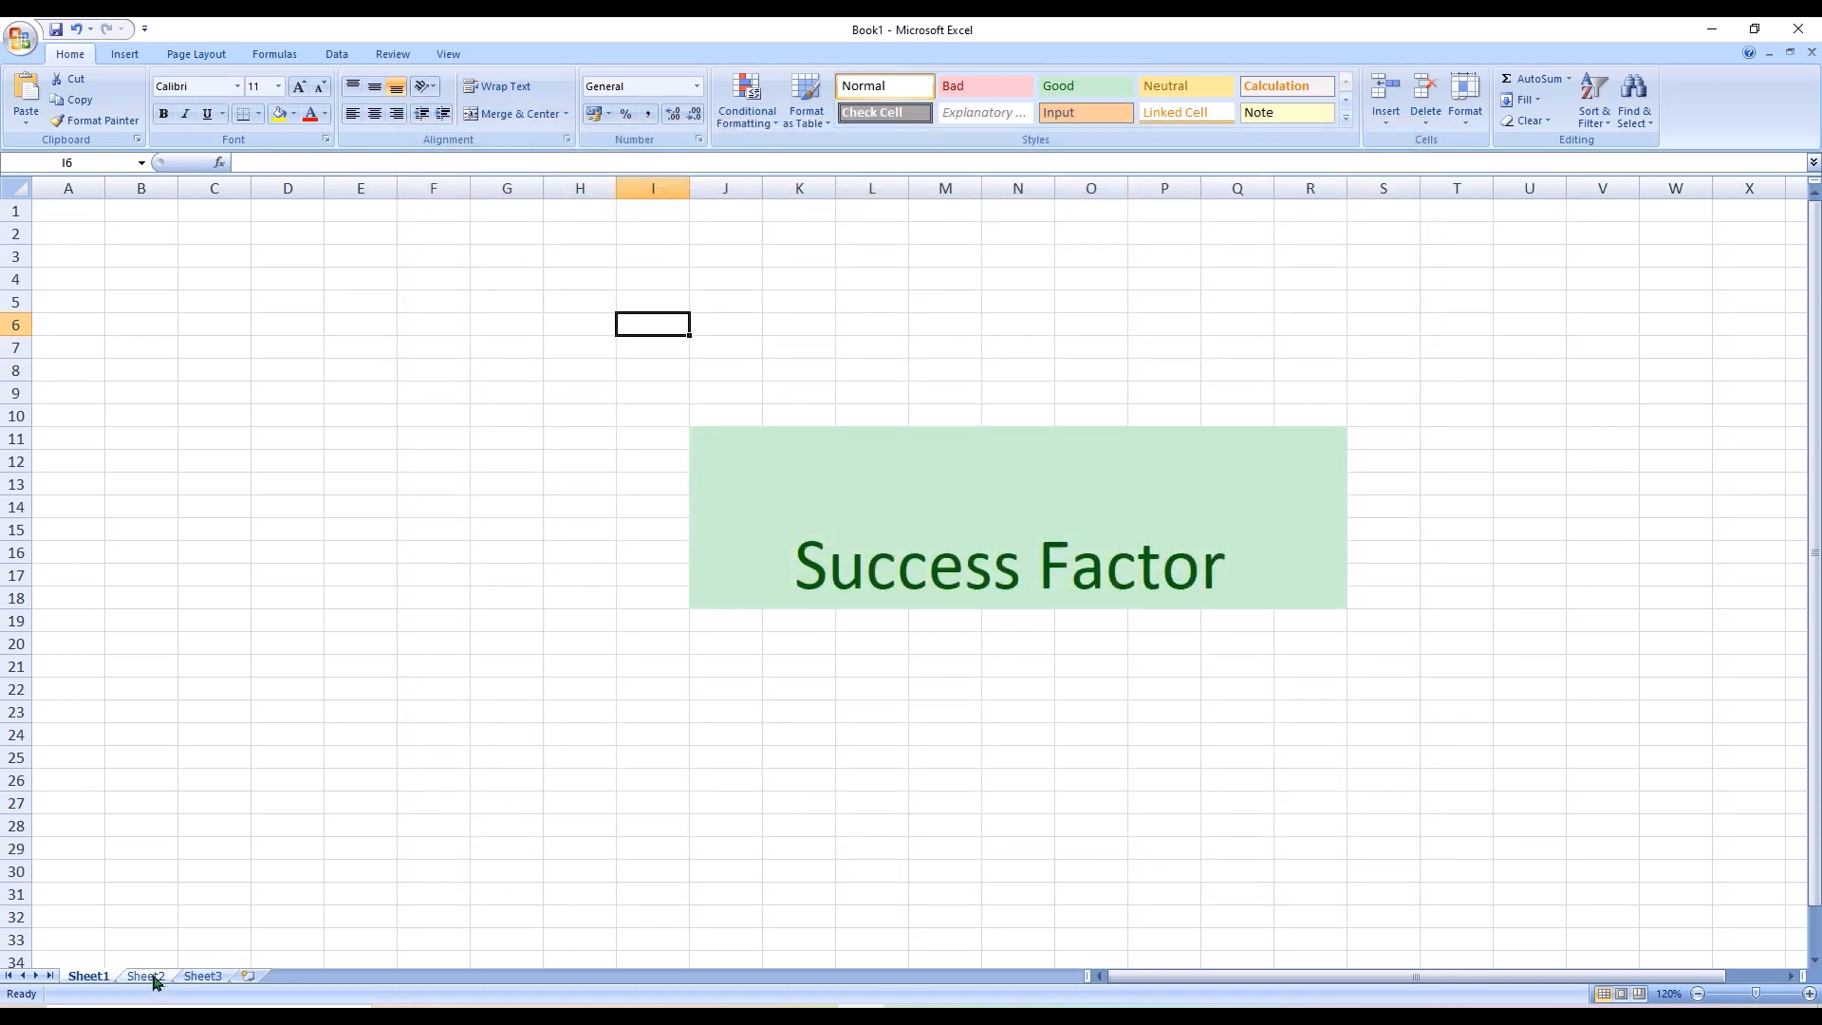
{"action": "left_click", "coordinate": [20, 38]}
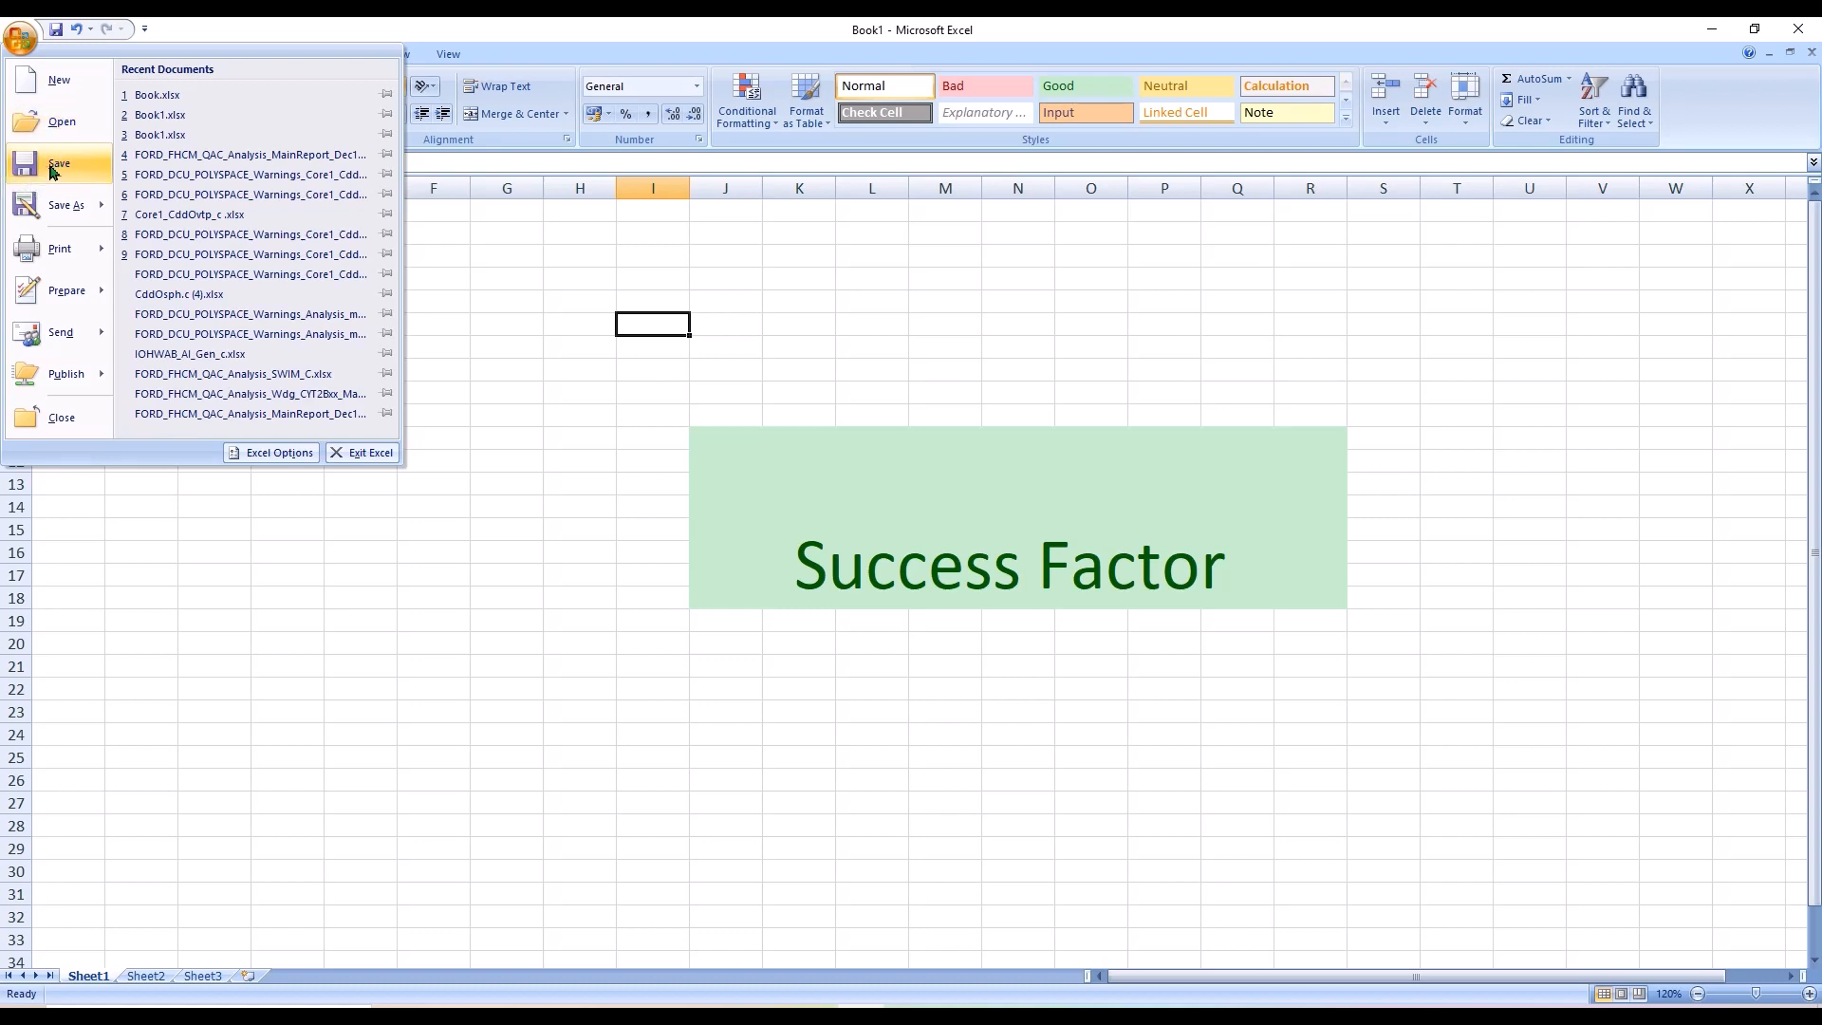
{"action": "left_click", "coordinate": [529, 248]}
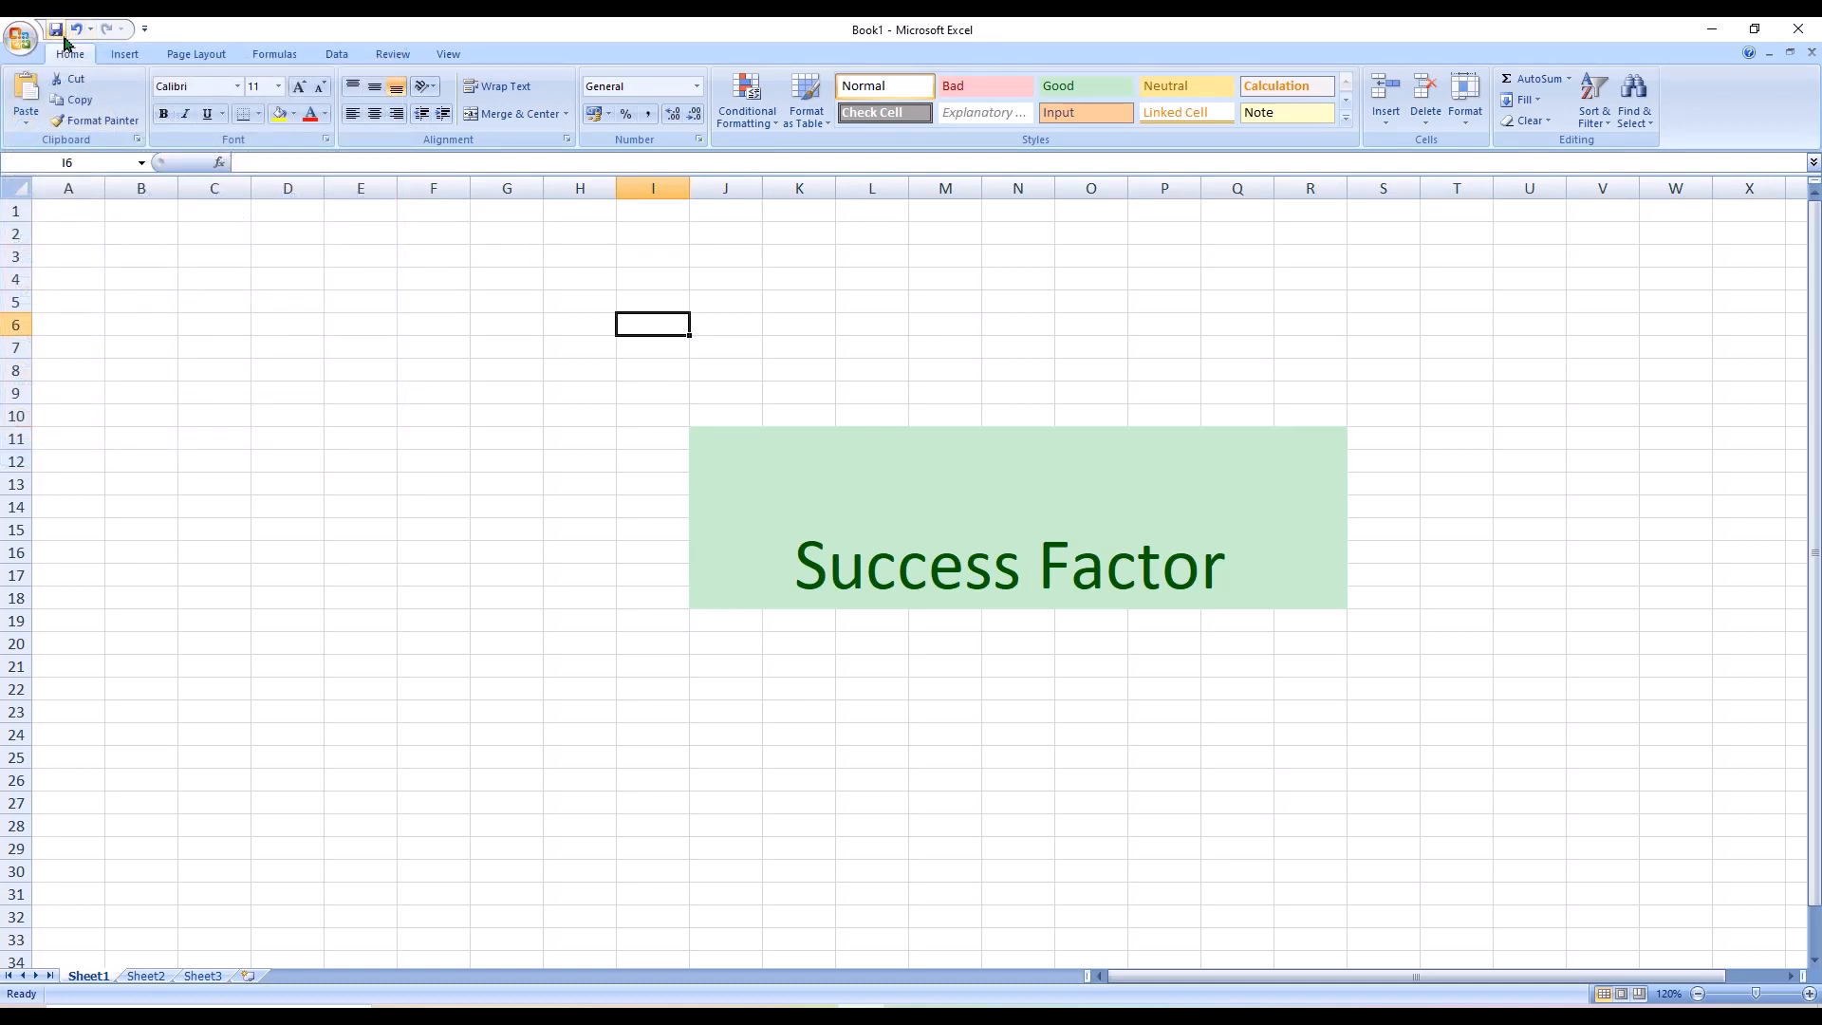
Open Sheet2 and enter the text "successfactor" in cell A2
{"action": "left_click", "coordinate": [145, 975]}
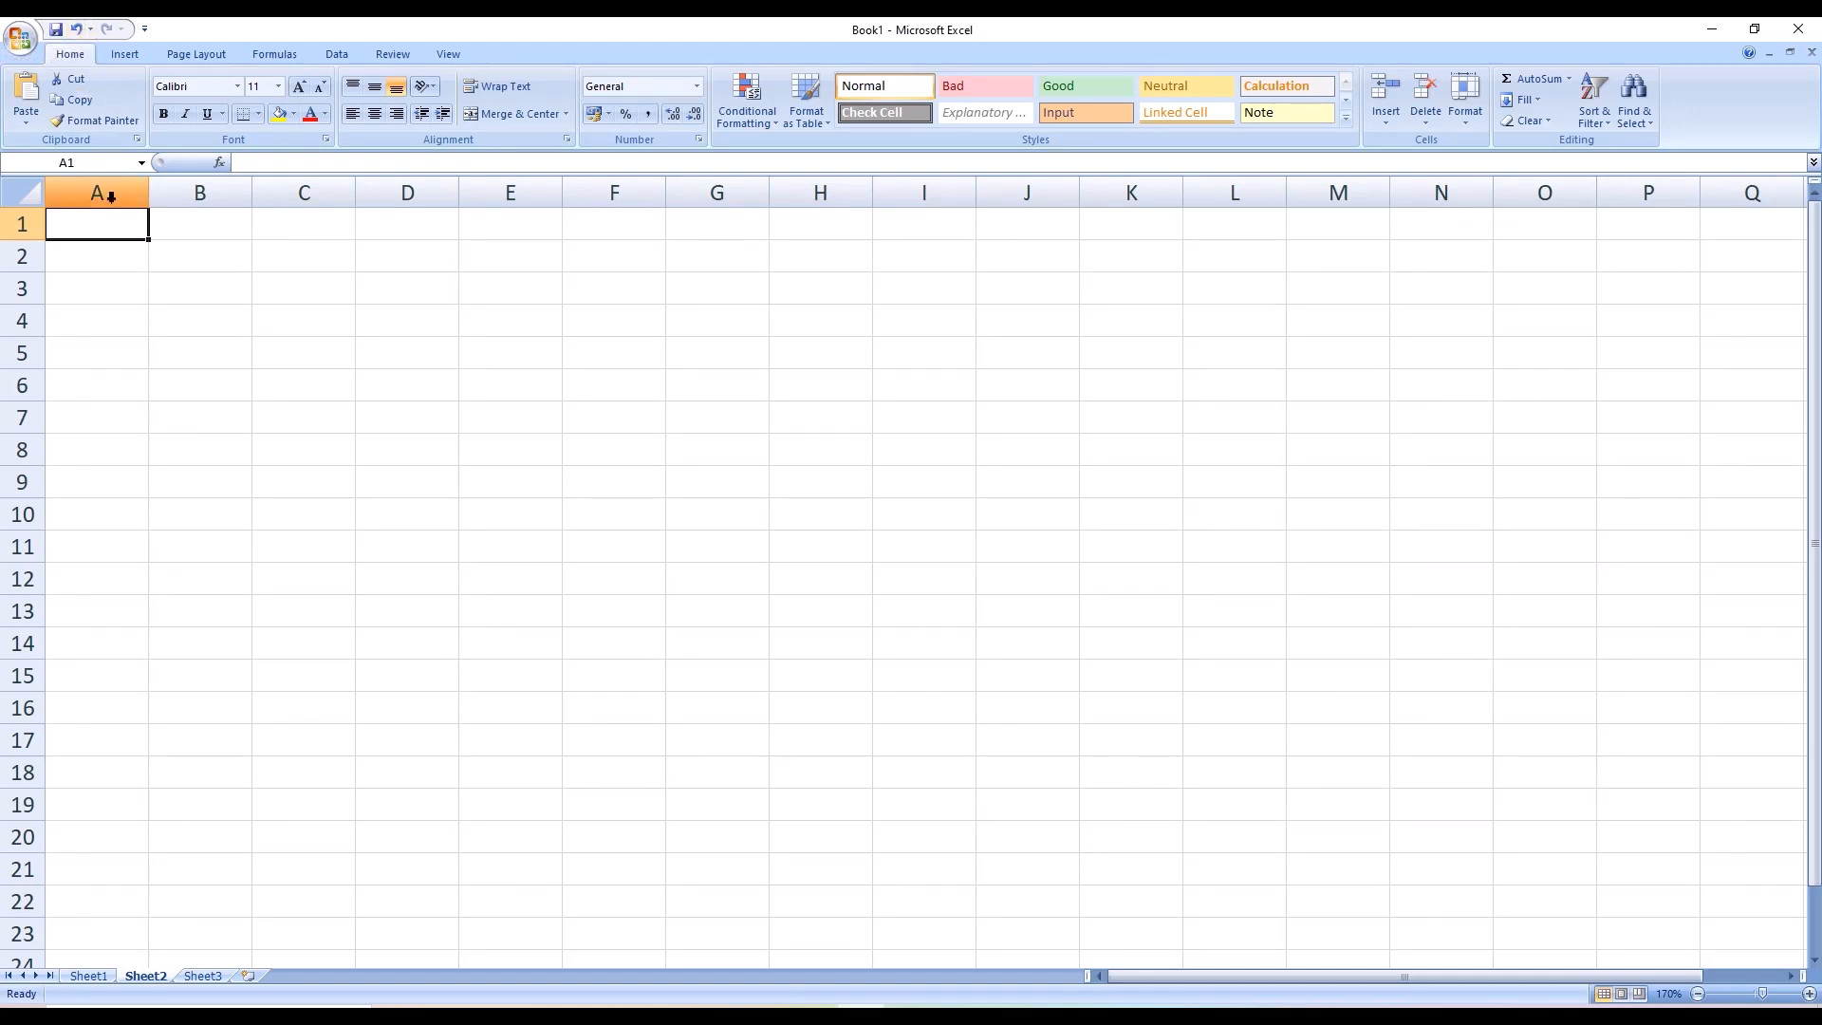
{"action": "left_click", "coordinate": [106, 264]}
{"action": "type", "text": "su"}
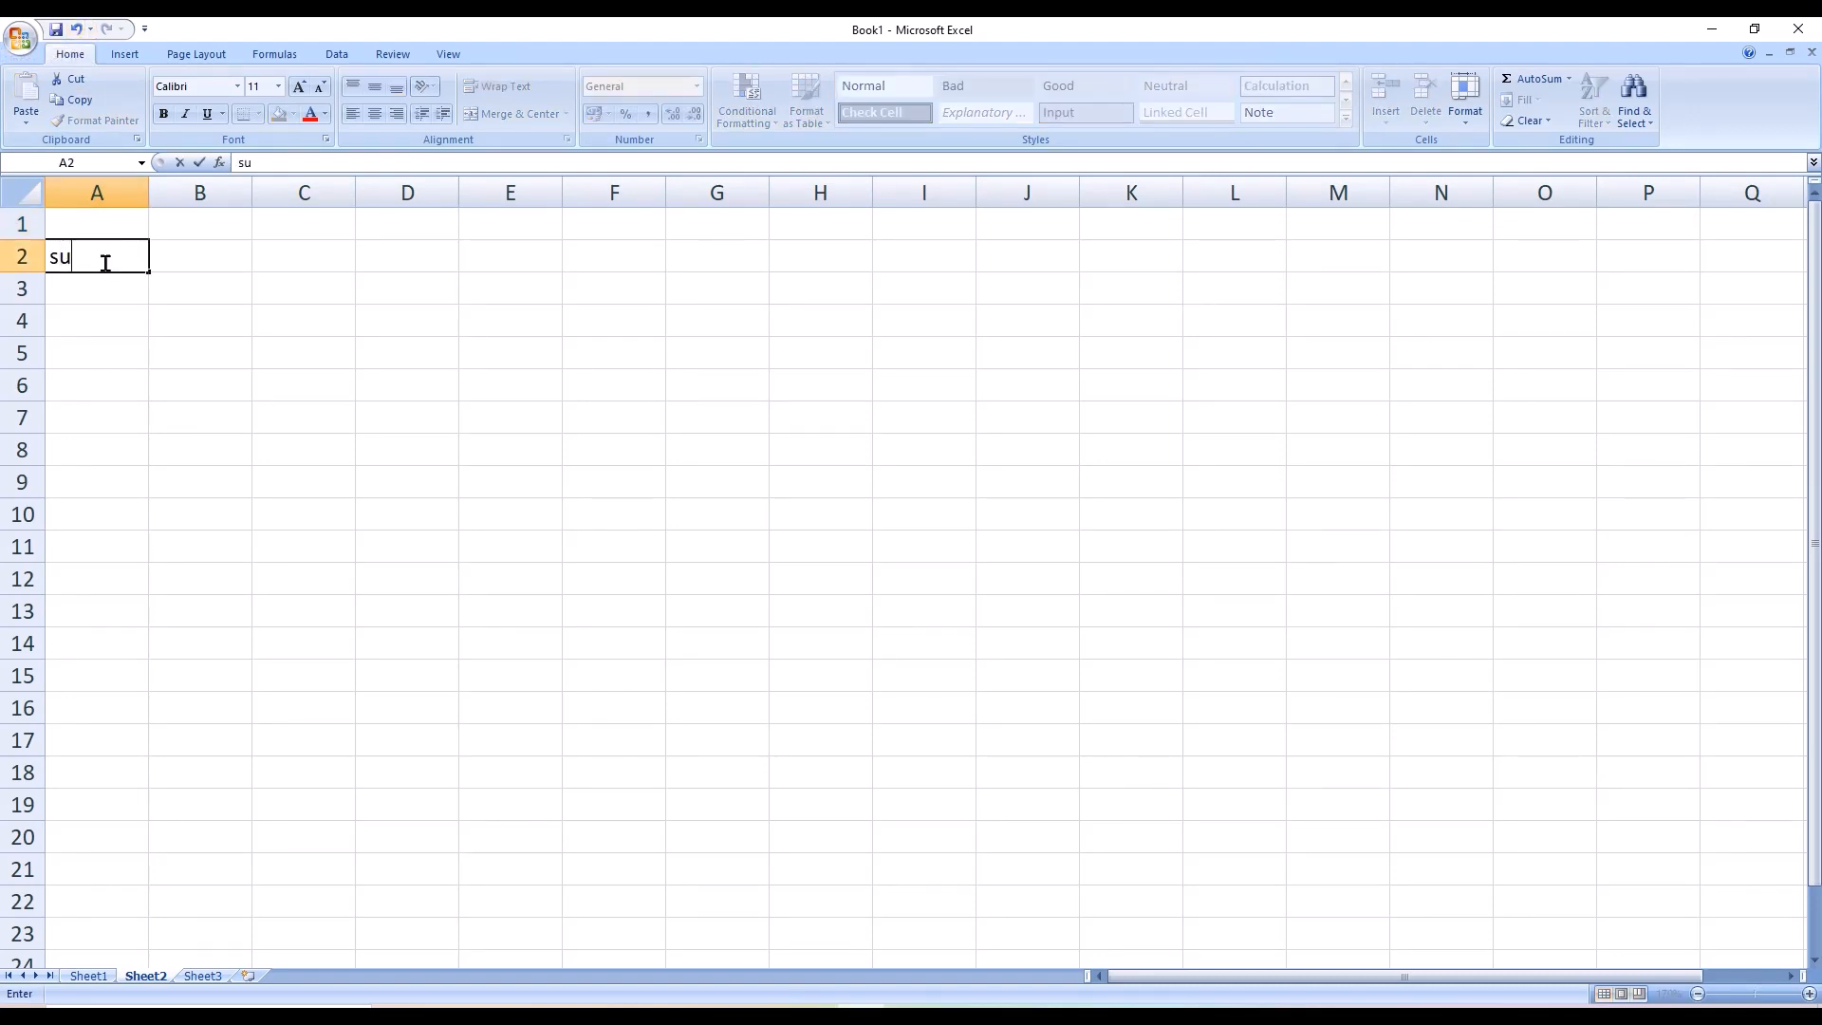
{"action": "type", "text": "ccessfactoe"}
{"action": "key", "text": "BackSpace"}
{"action": "key", "text": "Return"}
Overwrite cell A2 with "gd" and undo the entry
{"action": "left_click", "coordinate": [106, 263]}
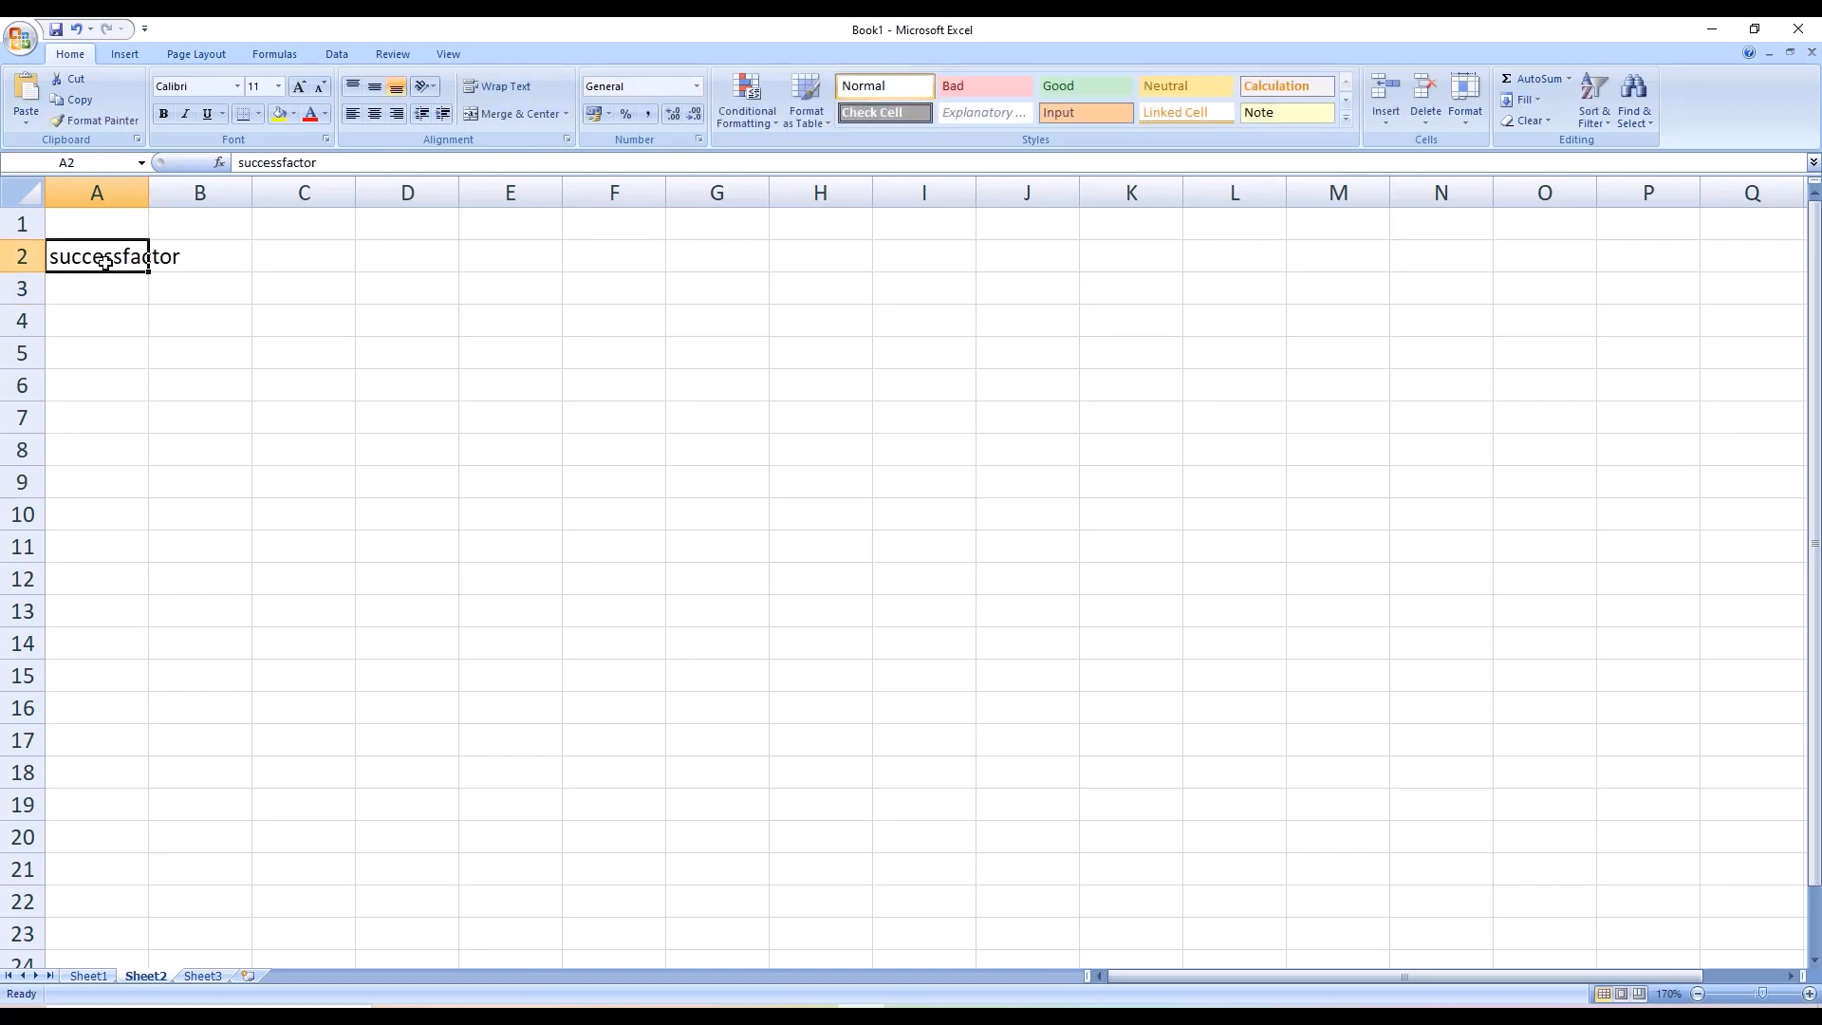
{"action": "type", "text": "gd"}
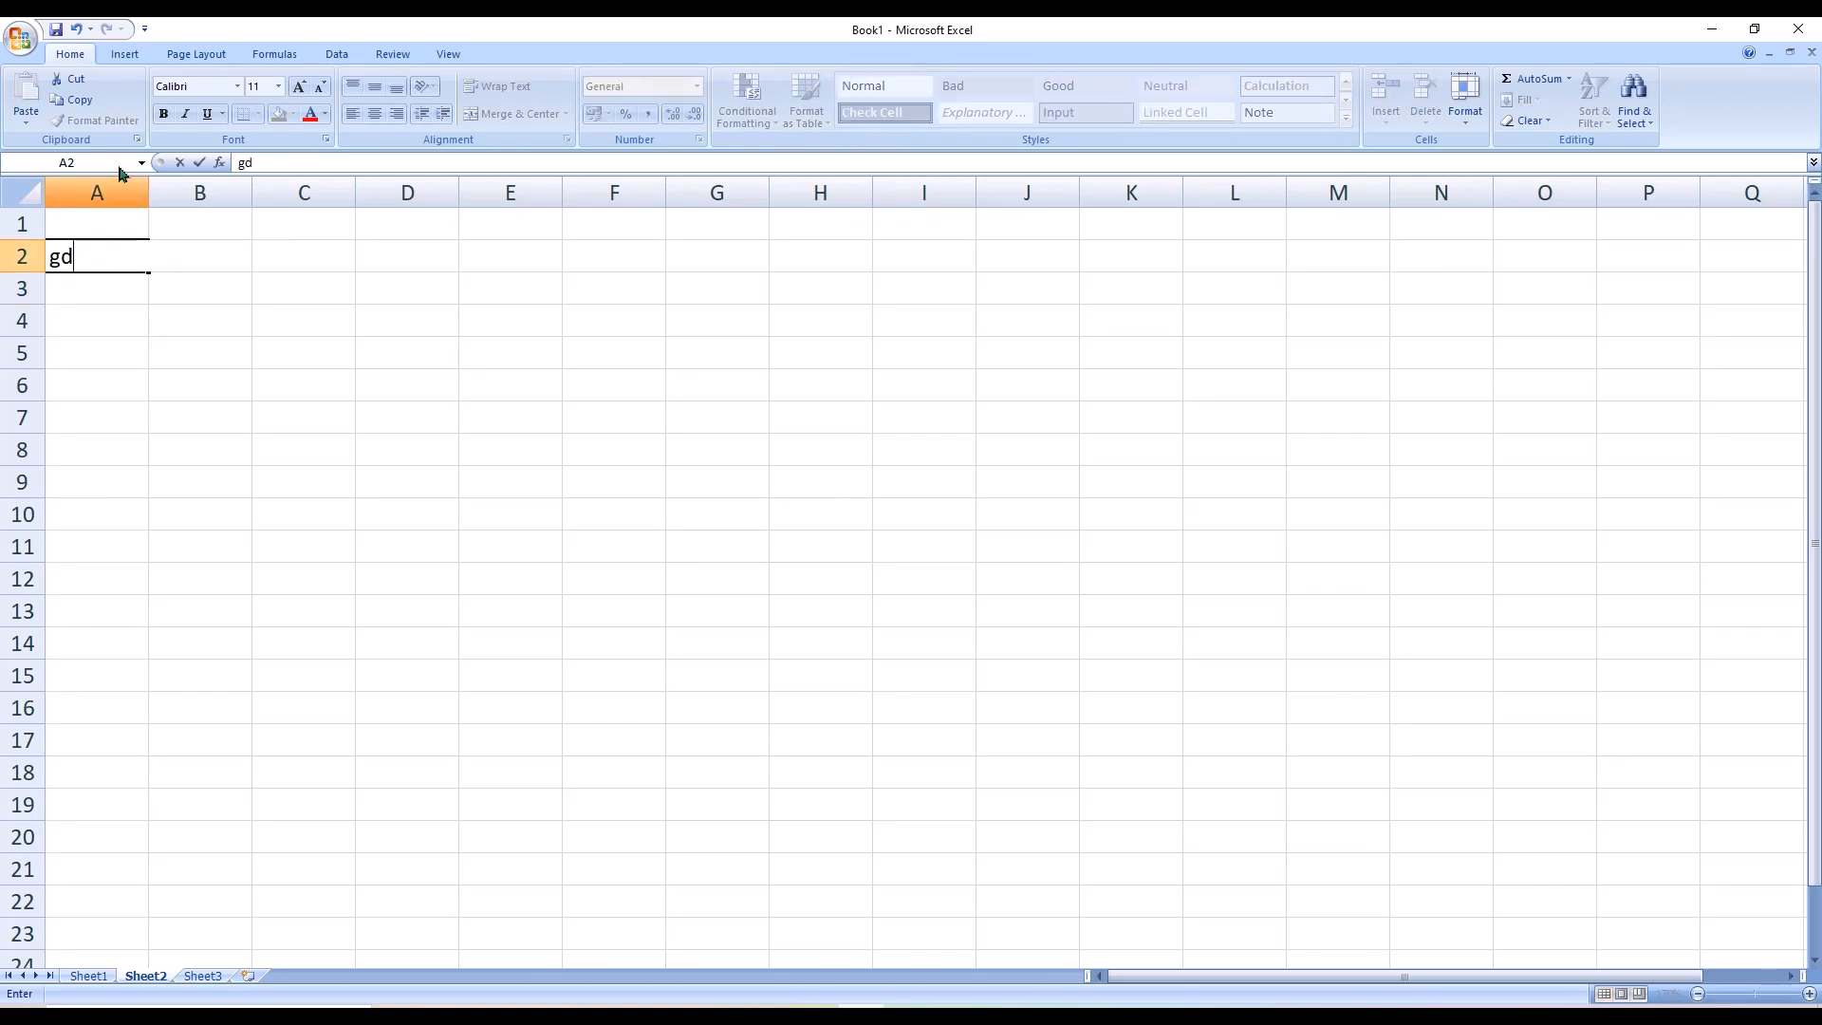
{"action": "left_click", "coordinate": [76, 29]}
{"action": "left_click", "coordinate": [132, 286]}
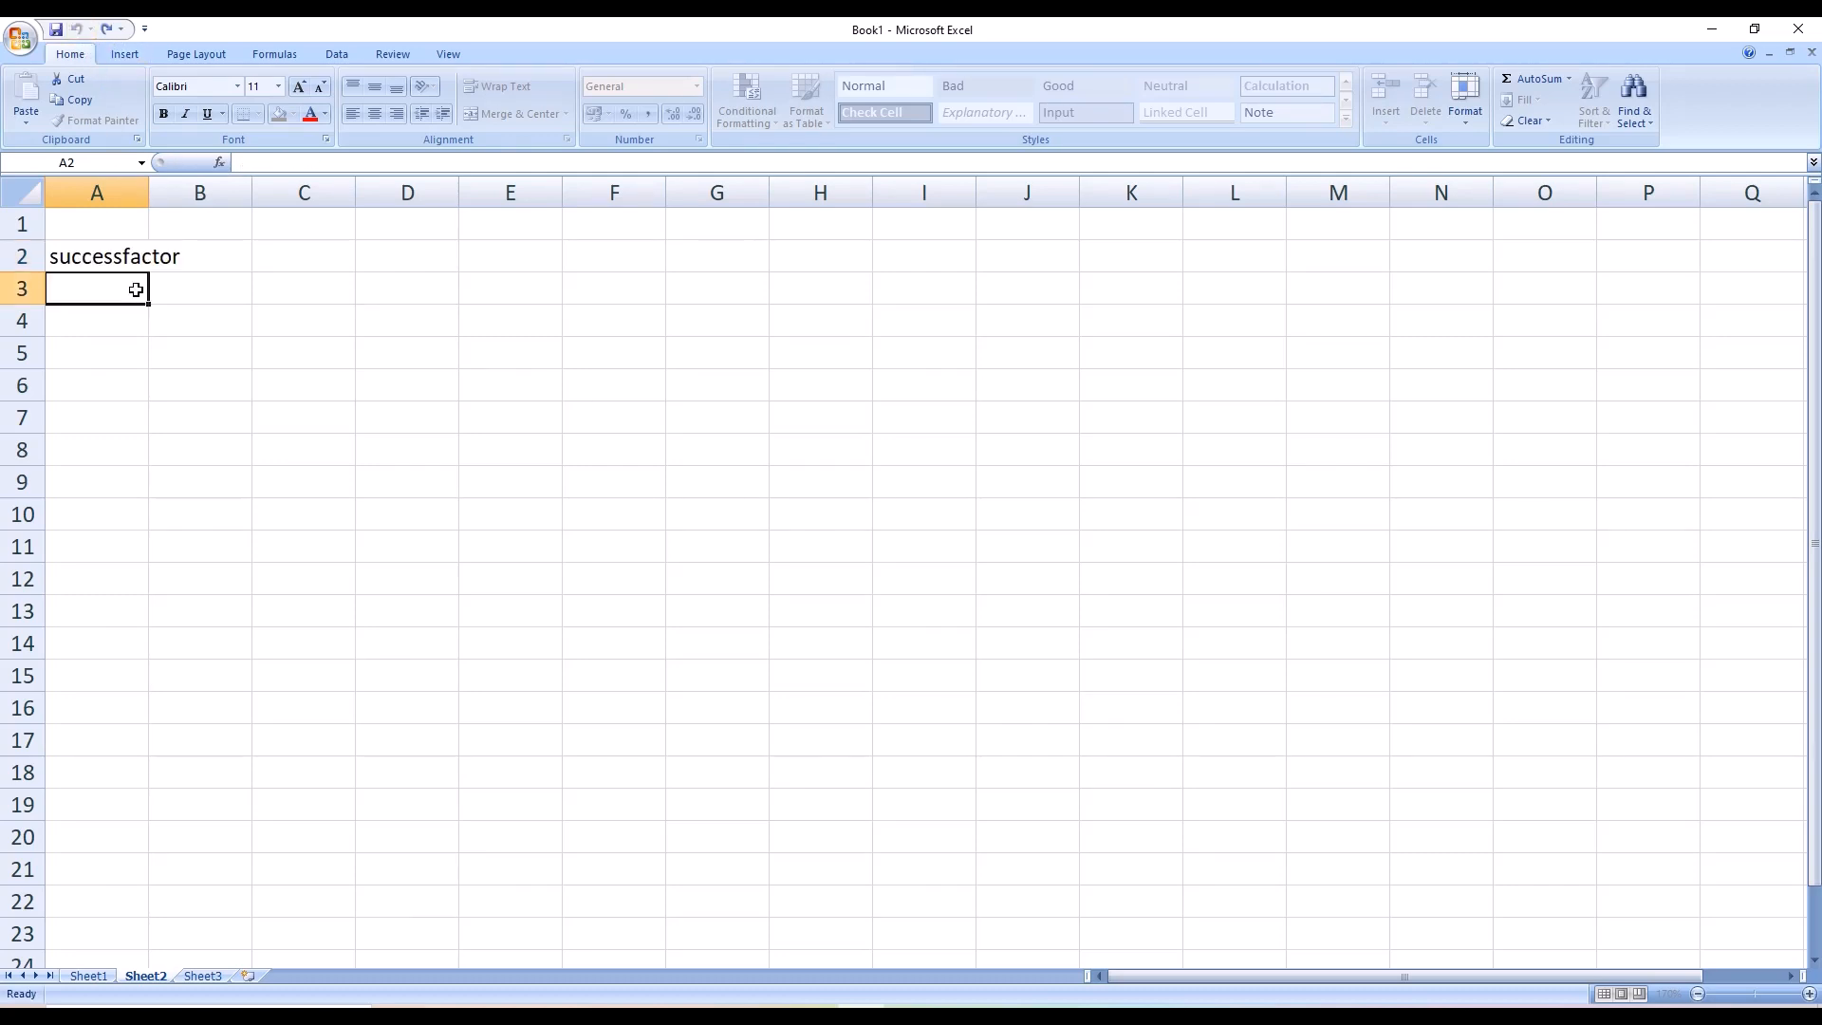
Replace the text in cell A2 with "rt" and alternate undo and redo, ending with the change undone
{"action": "left_click", "coordinate": [121, 266]}
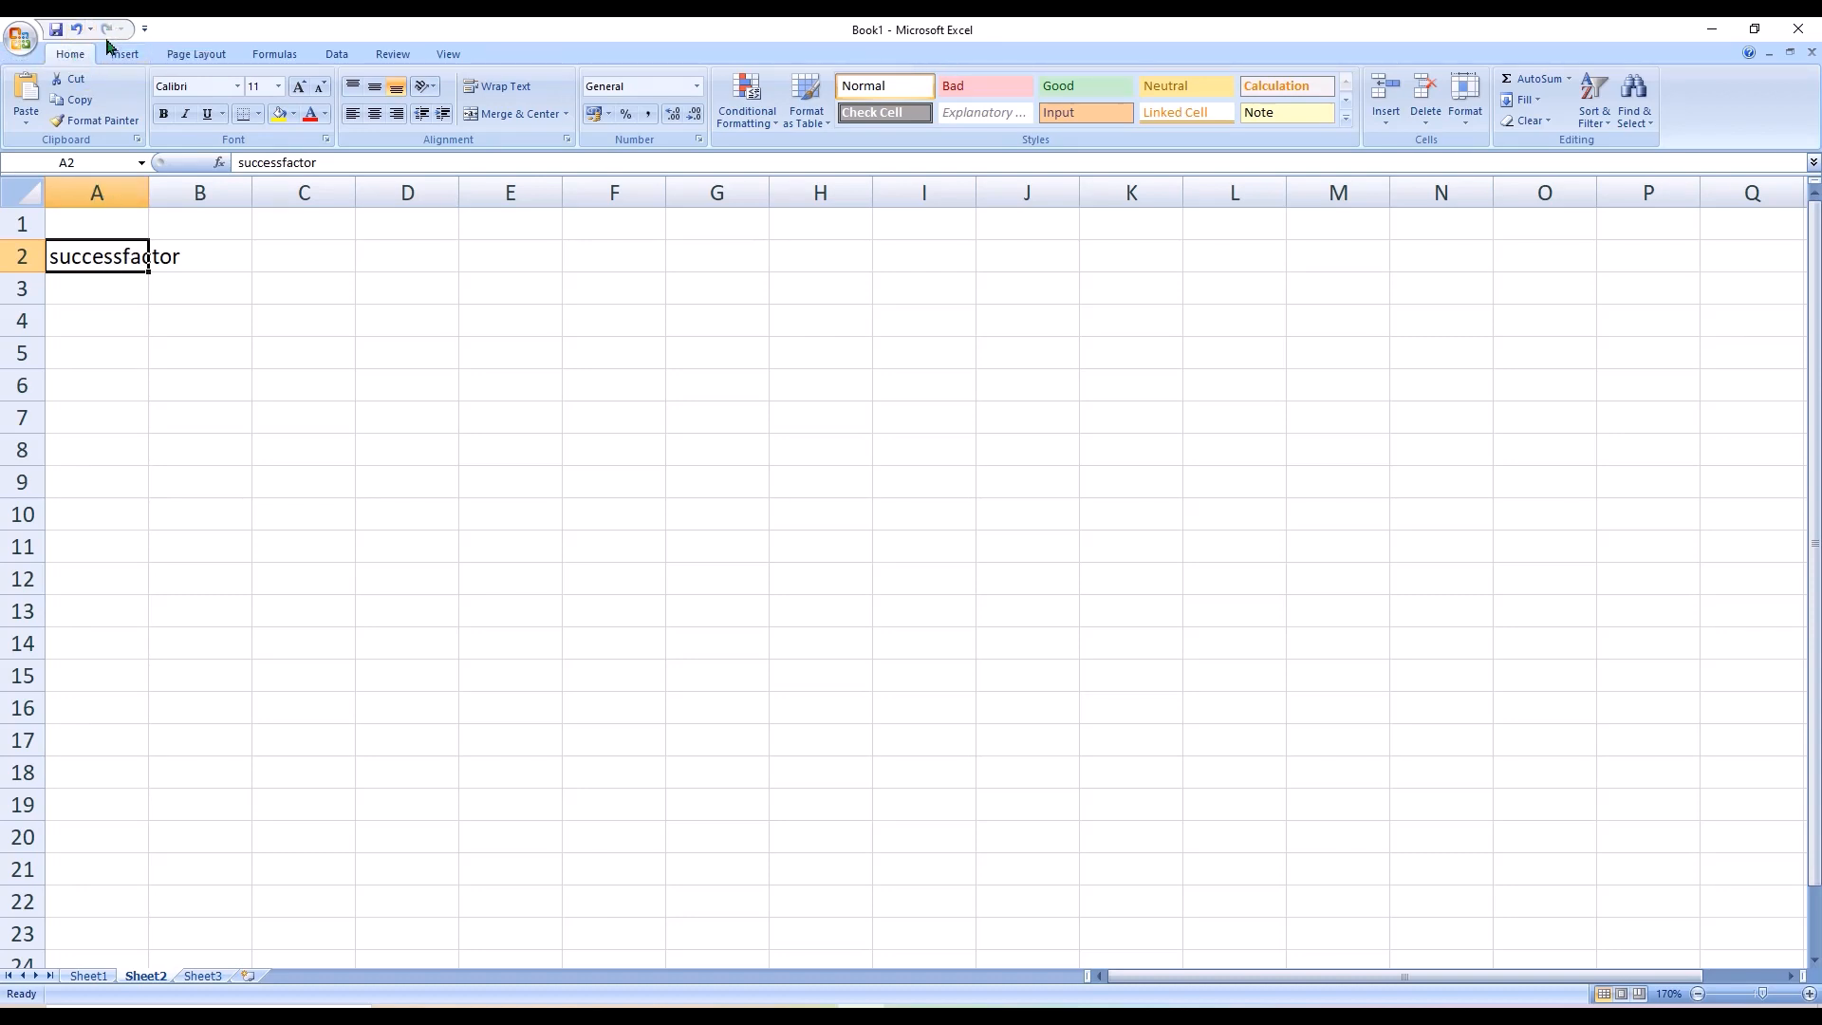
{"action": "type", "text": "rt"}
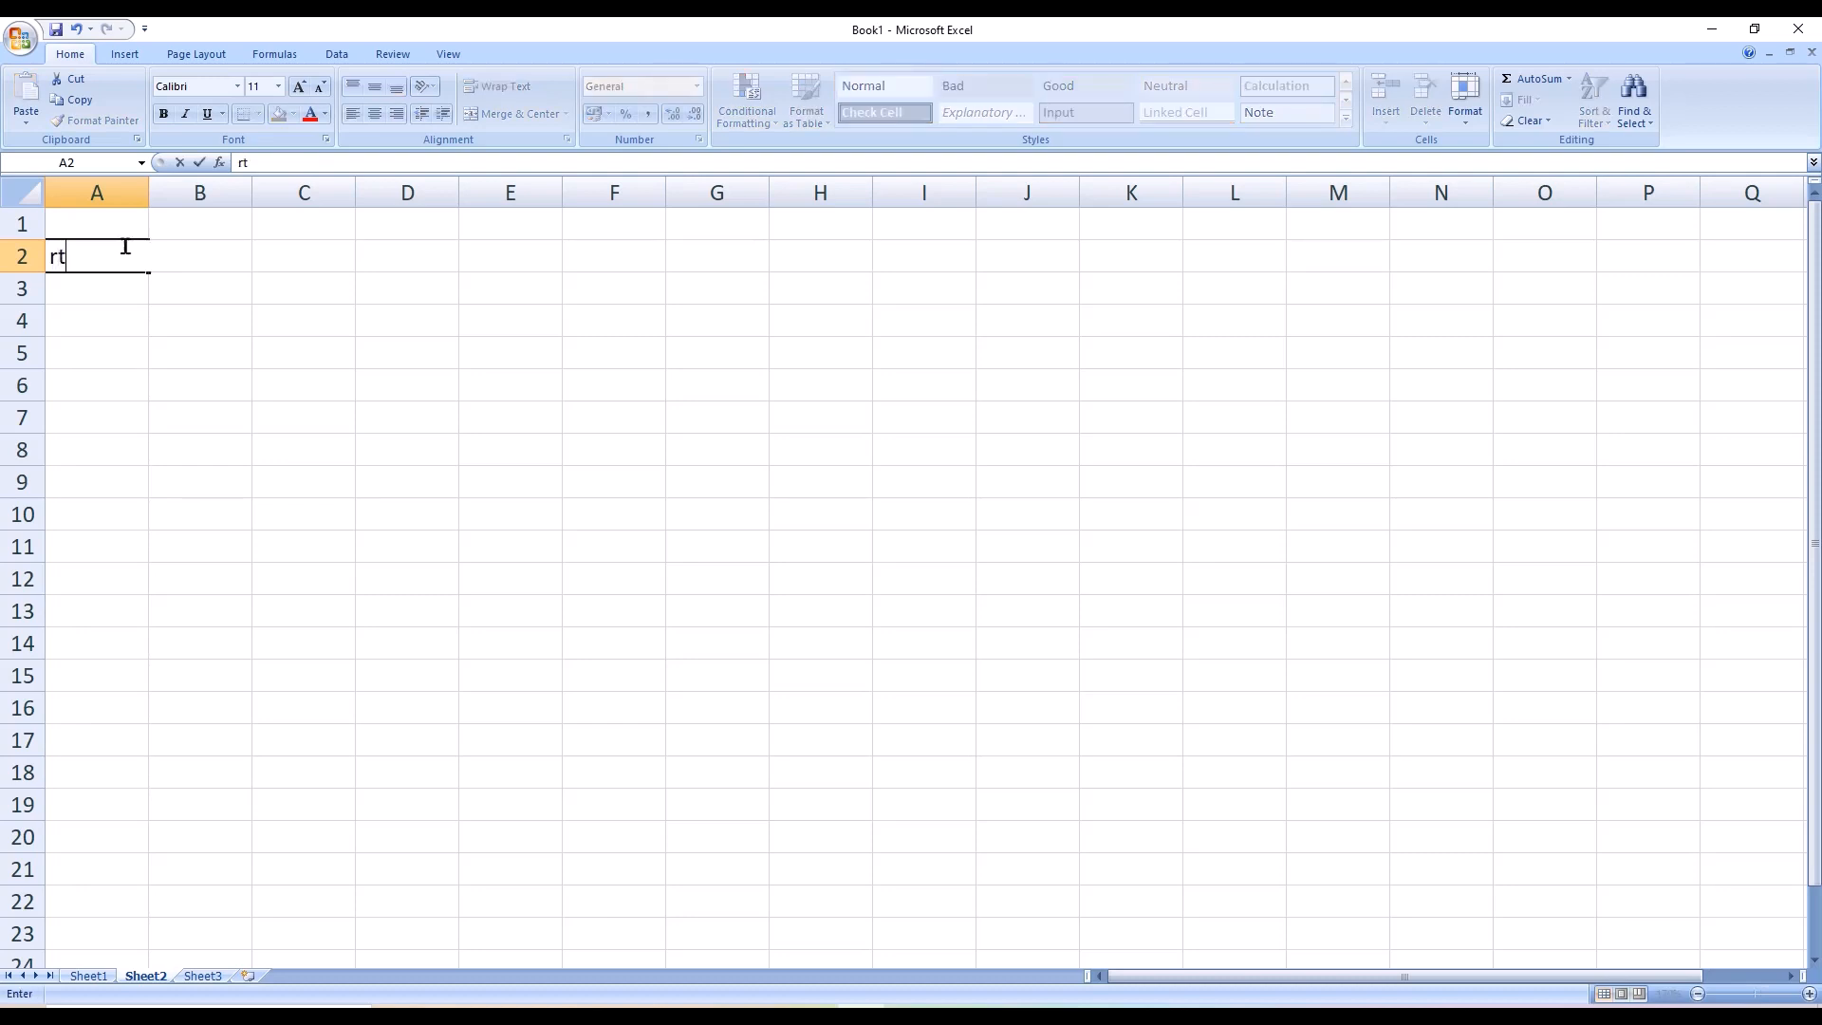
{"action": "left_click", "coordinate": [77, 29]}
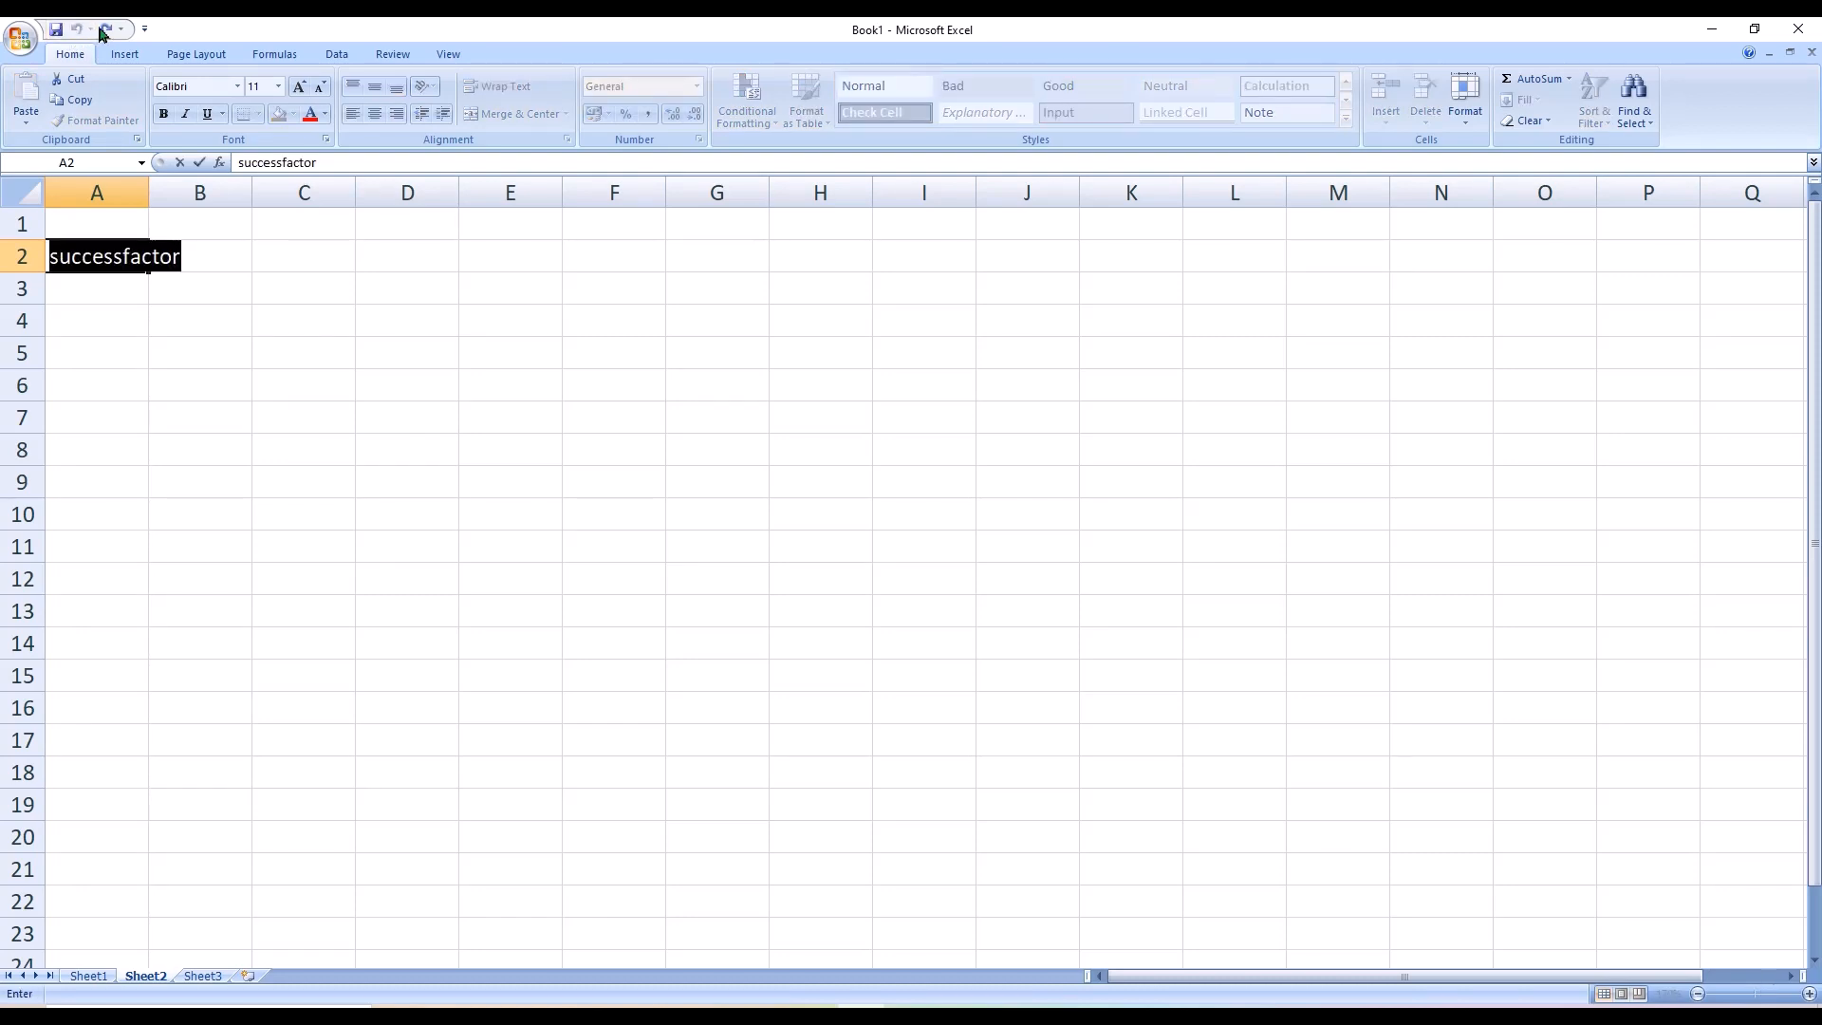
{"action": "left_click", "coordinate": [103, 29]}
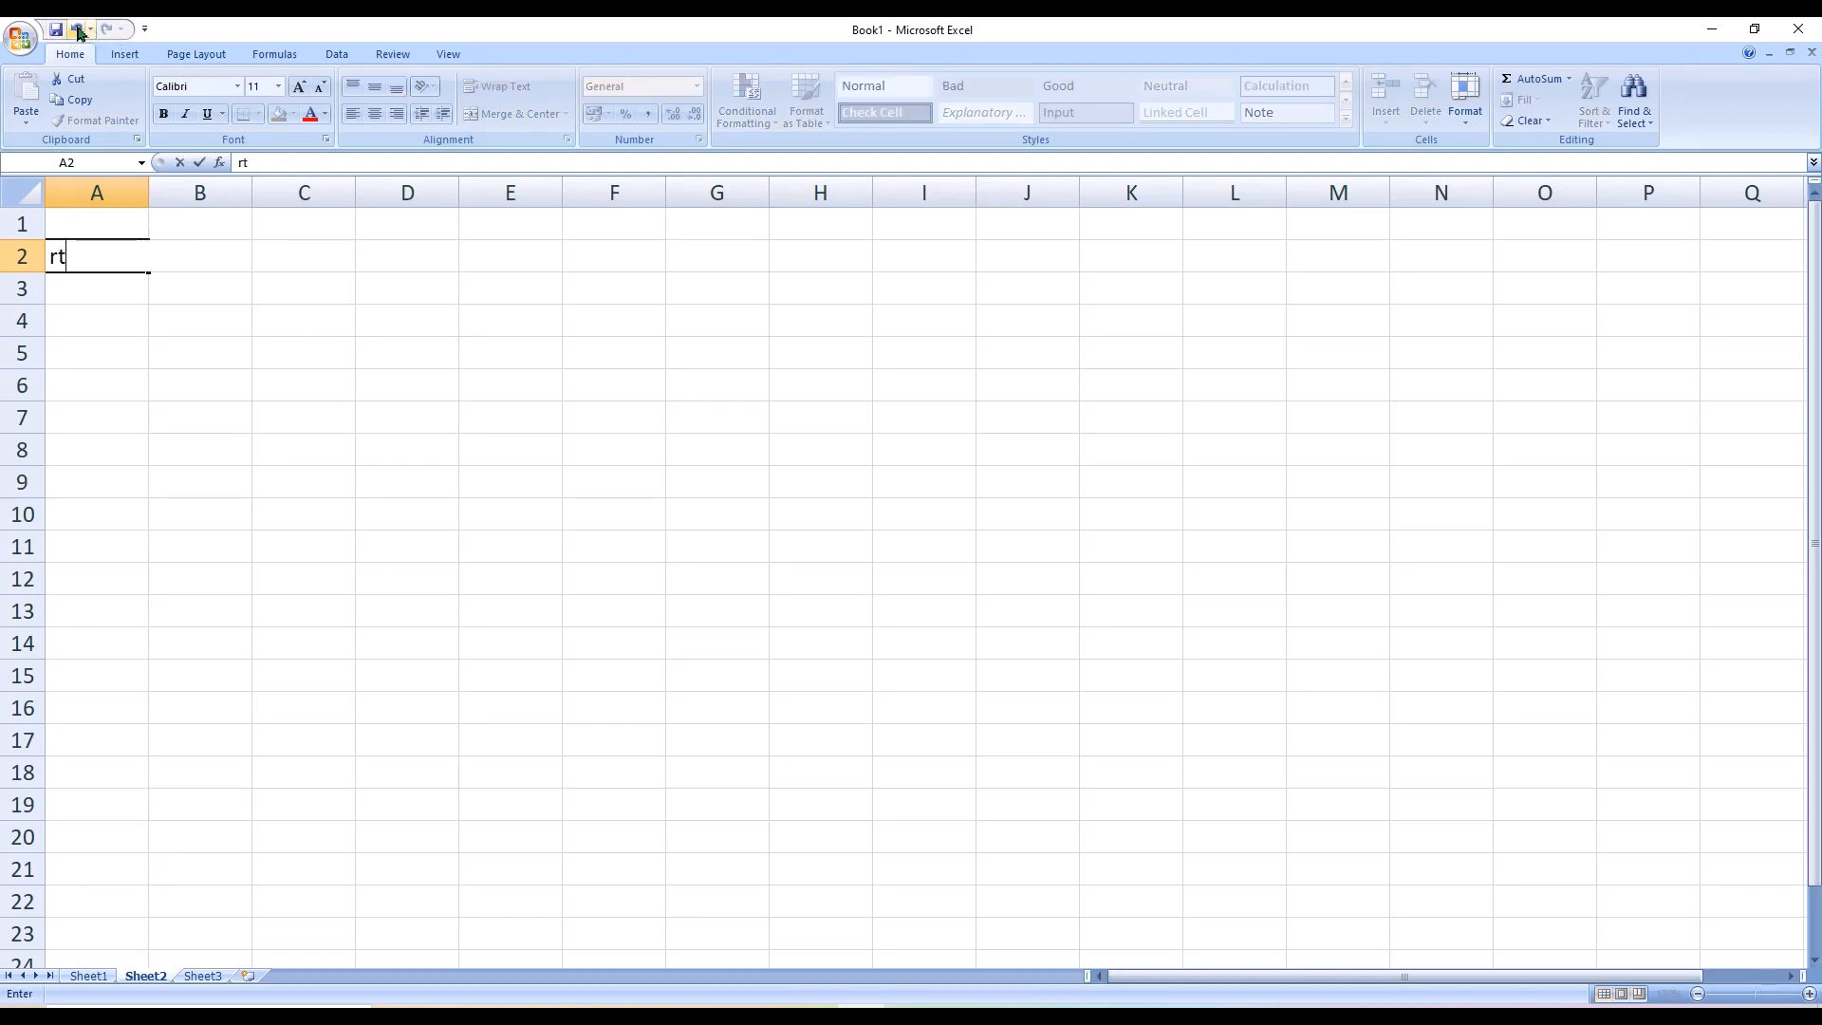
{"action": "left_click", "coordinate": [76, 30]}
{"action": "left_click", "coordinate": [103, 28]}
{"action": "left_click", "coordinate": [77, 29]}
{"action": "left_click", "coordinate": [153, 318]}
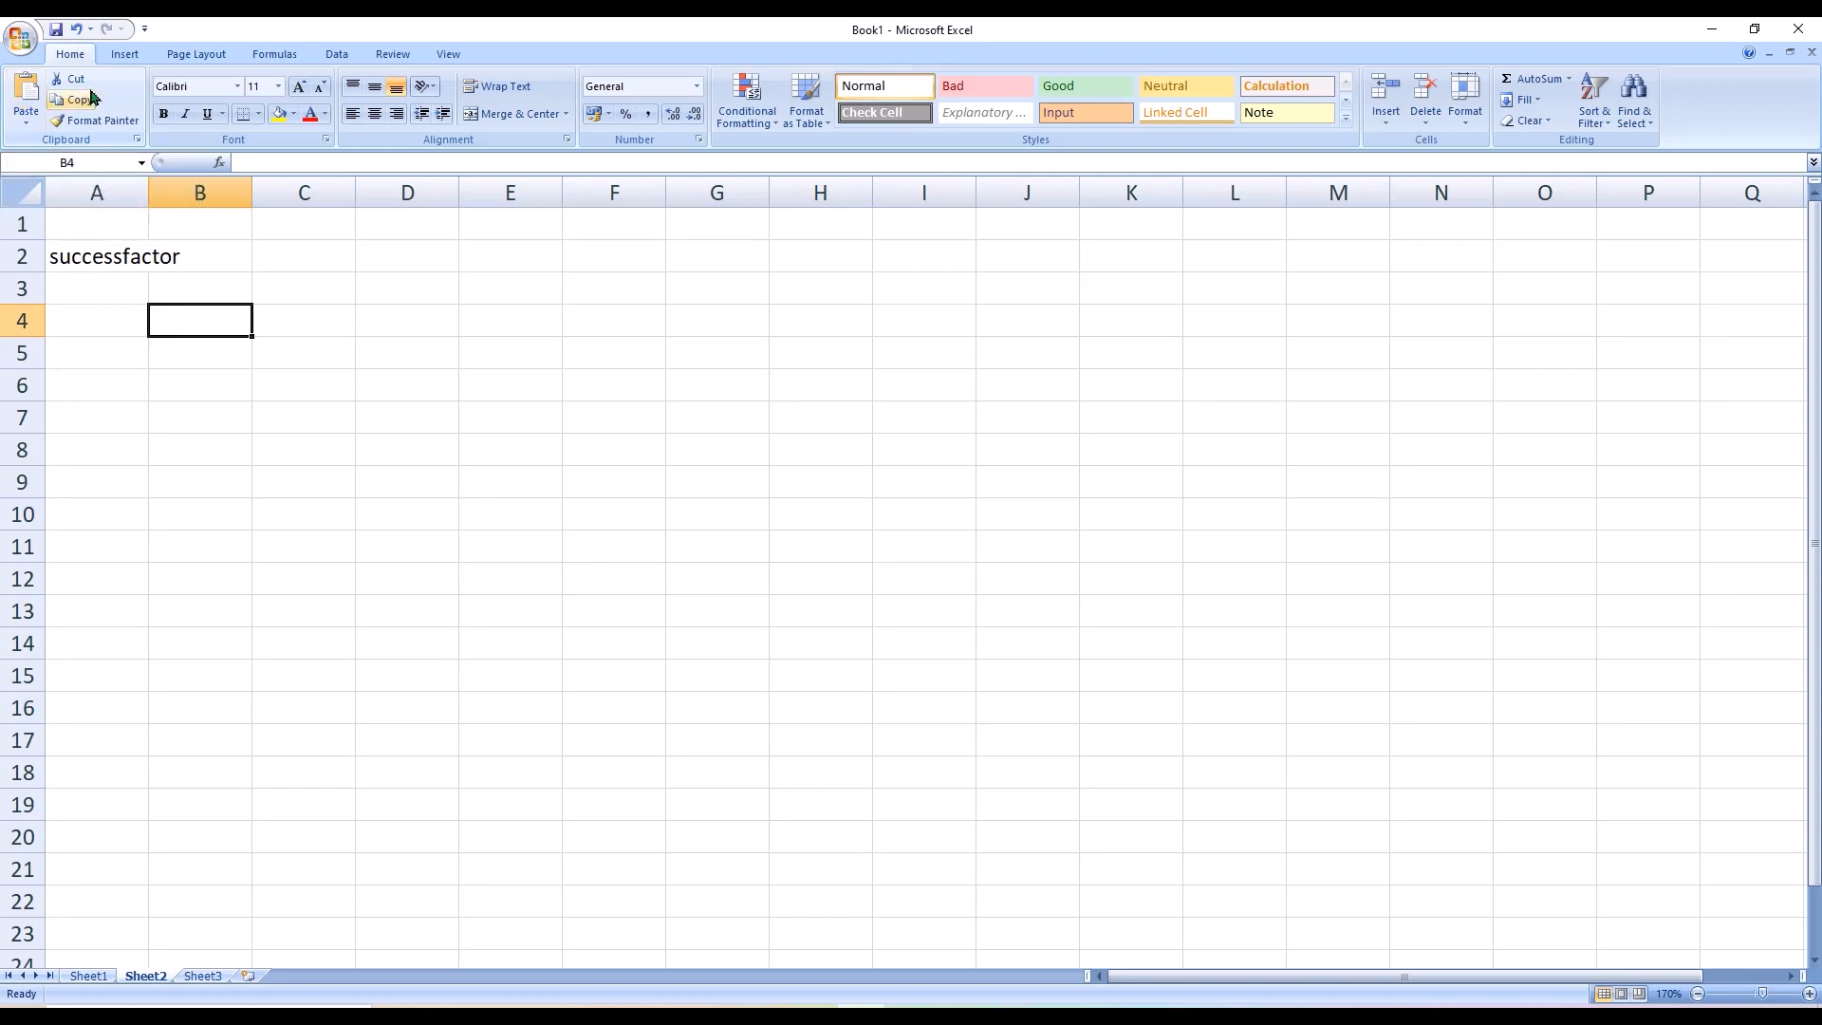
Add three new worksheets to the workbook and return to Sheet2
{"action": "left_click", "coordinate": [250, 977]}
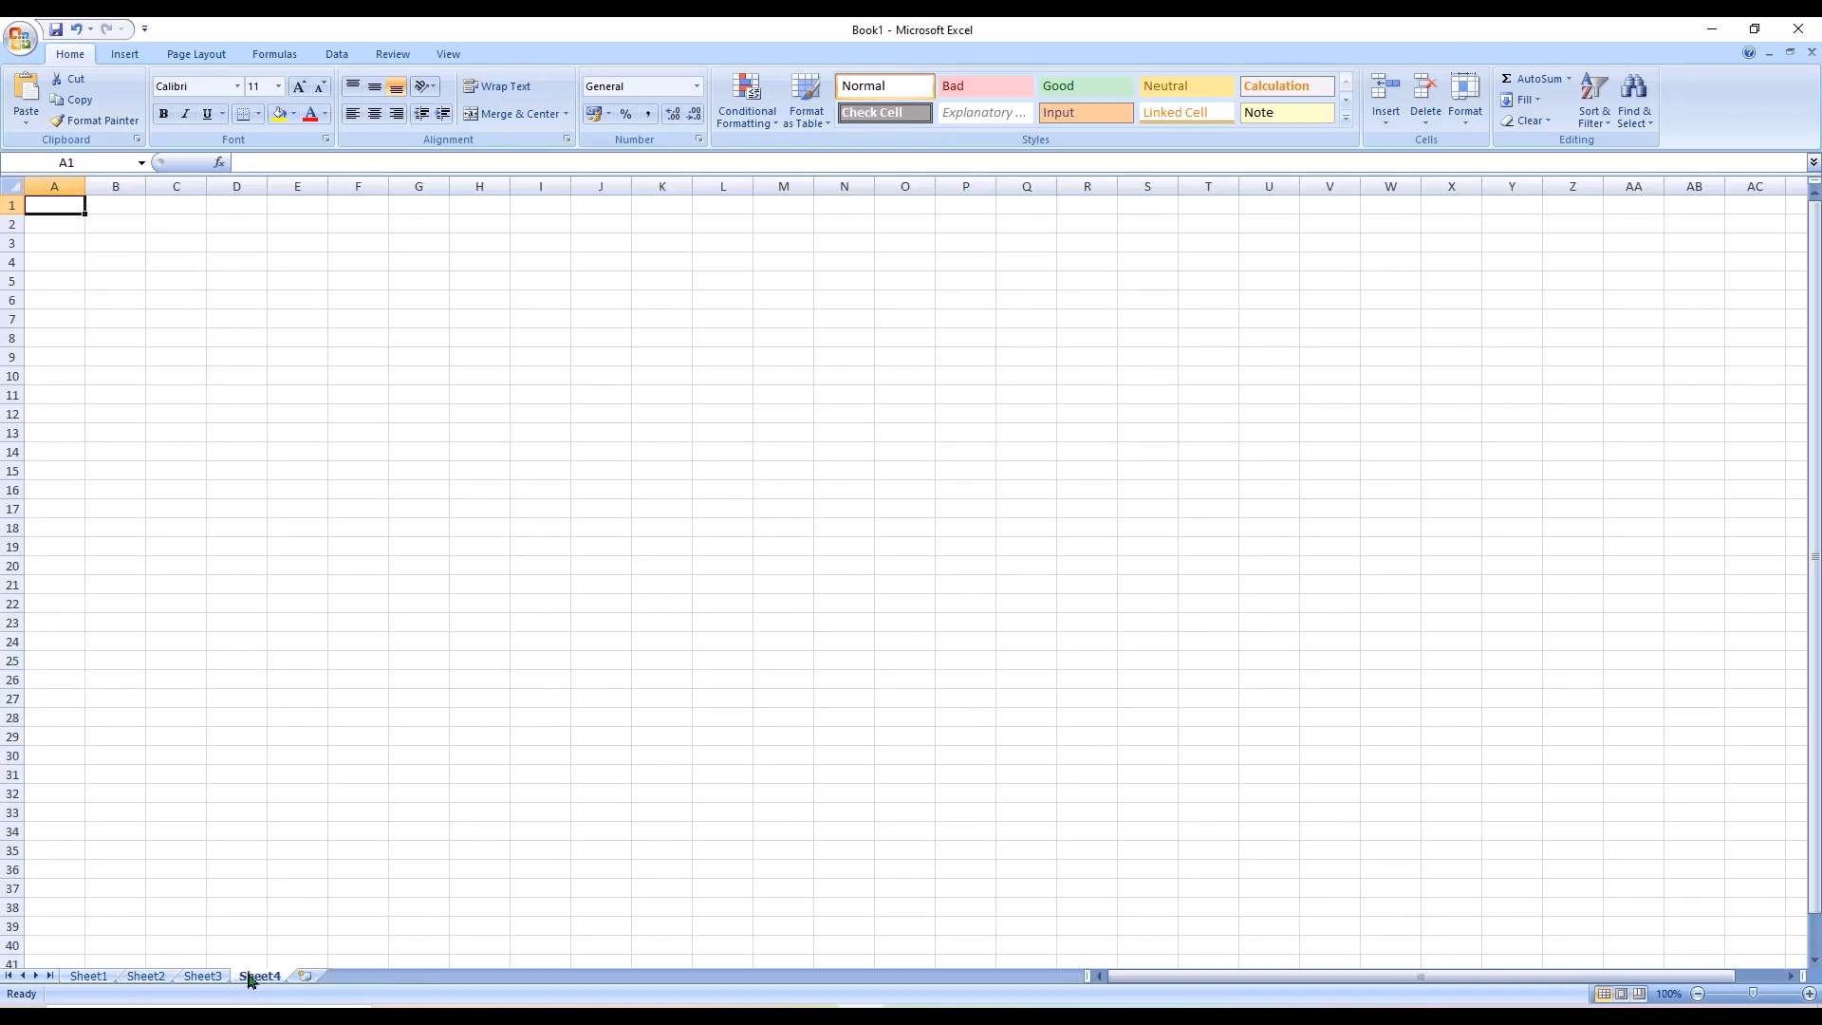
{"action": "left_click", "coordinate": [305, 978]}
{"action": "left_click", "coordinate": [145, 978]}
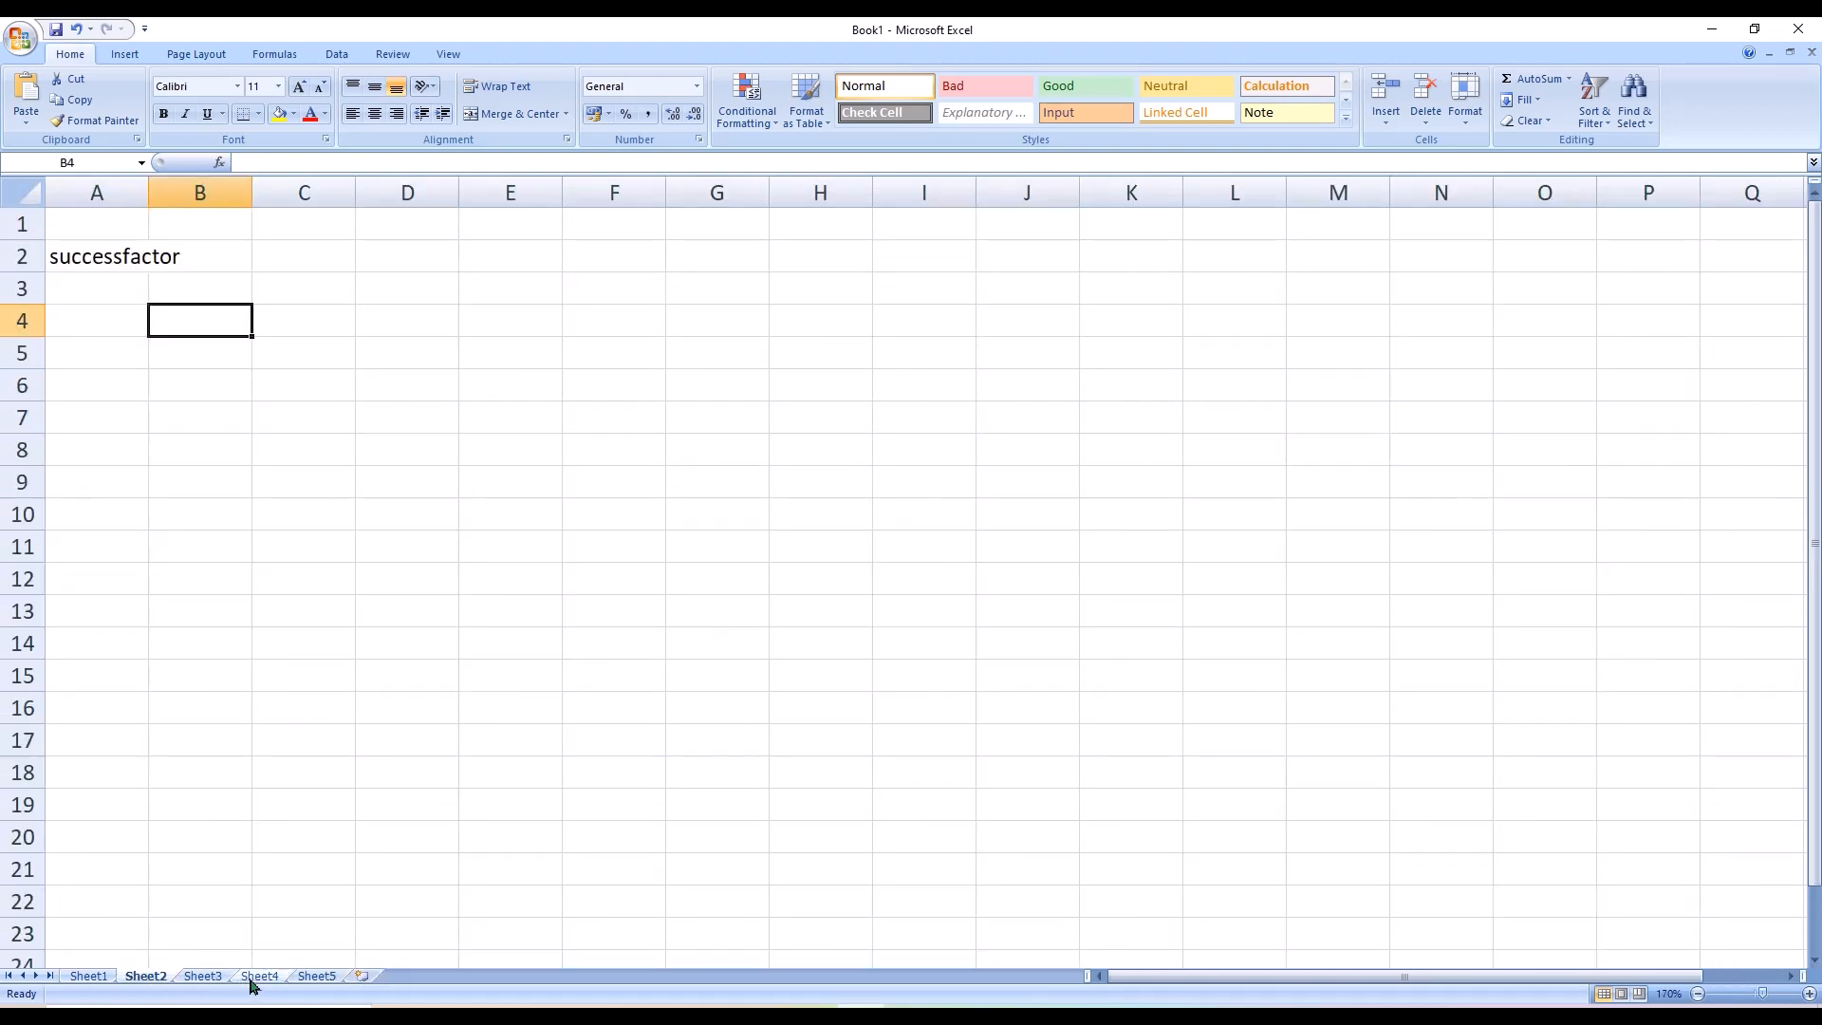
{"action": "left_click", "coordinate": [361, 978]}
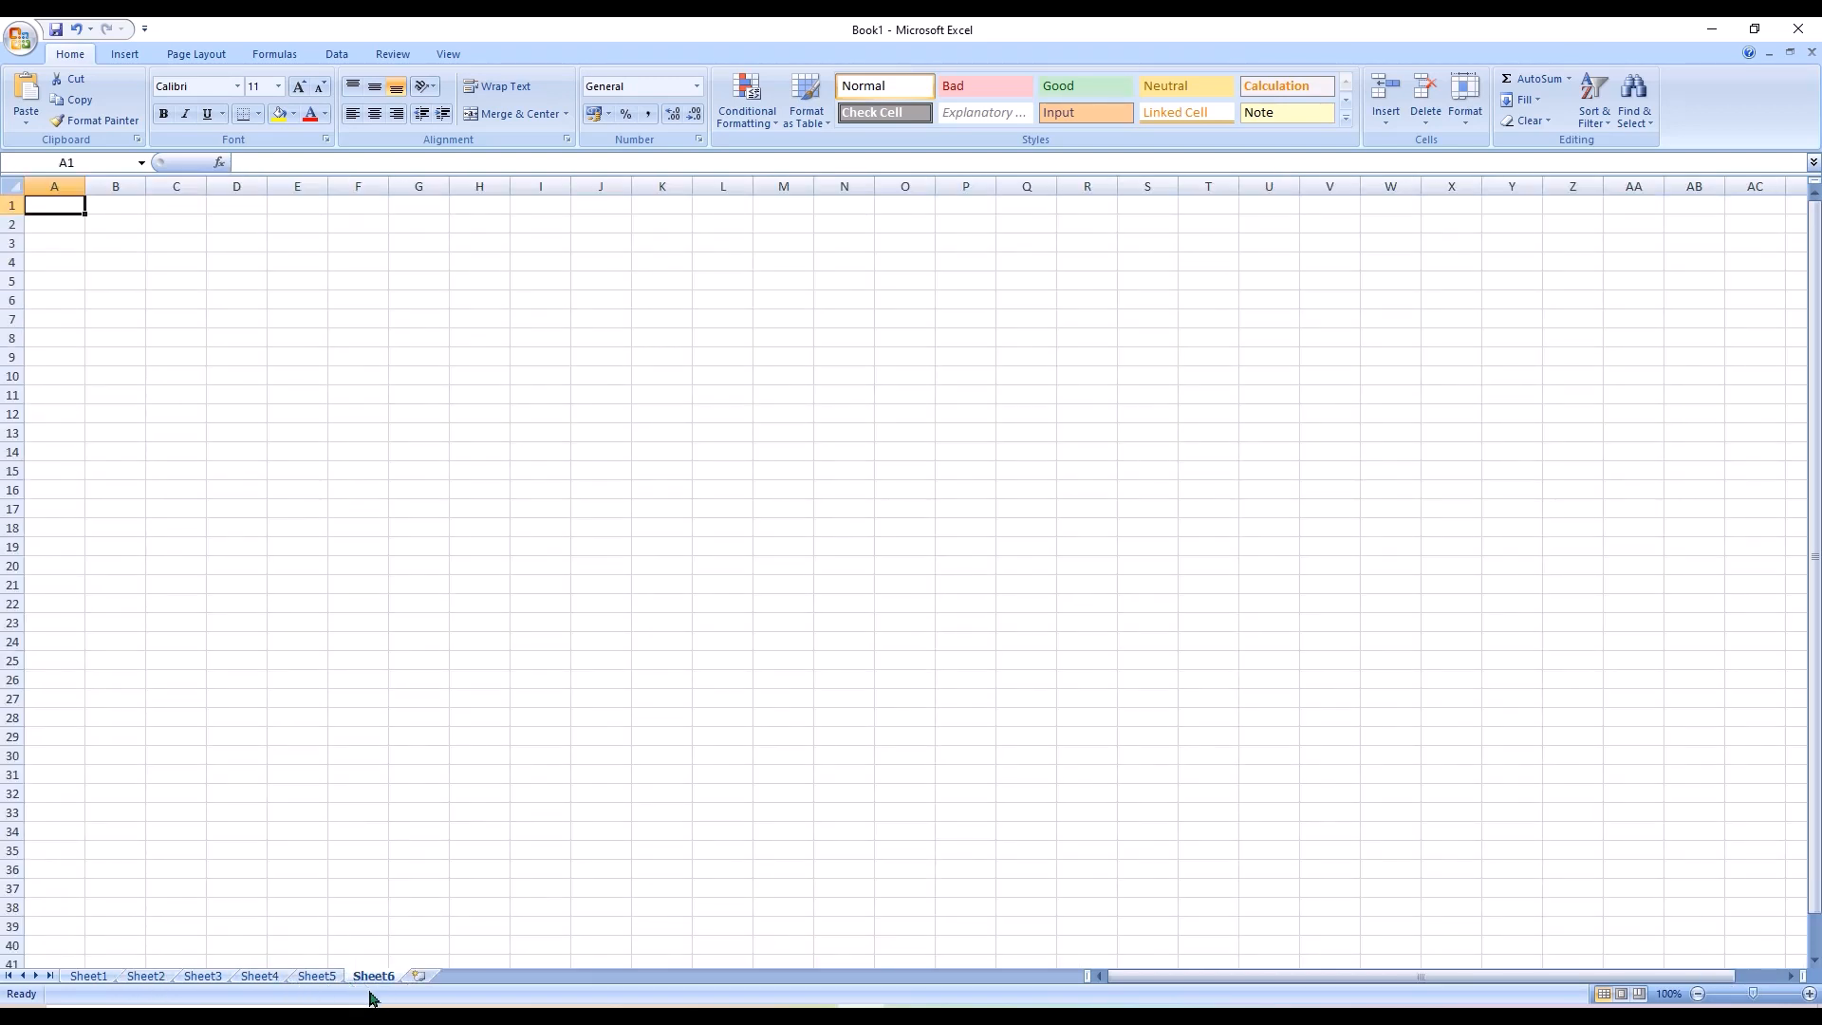
{"action": "left_click", "coordinate": [150, 978]}
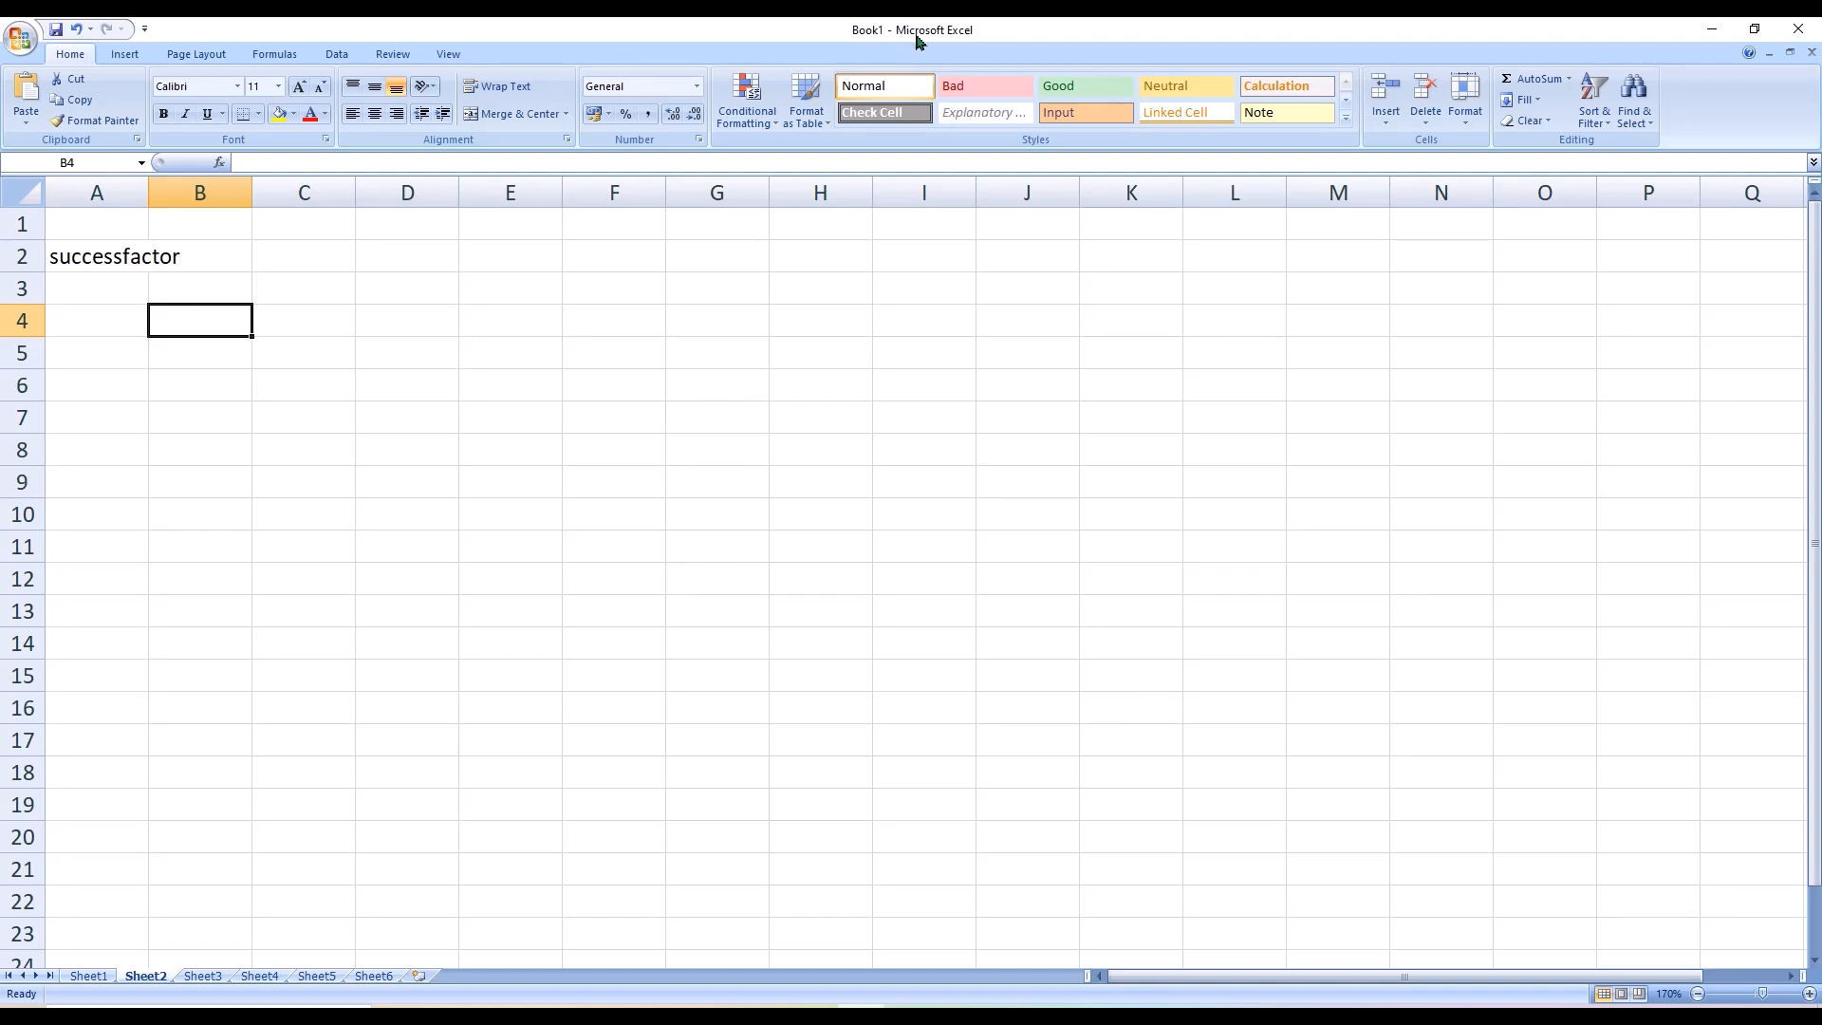
Apply the Bad cell style to B4, the Input style to B3 and the Good style to C3
{"action": "left_click", "coordinate": [987, 85]}
{"action": "left_click", "coordinate": [245, 288]}
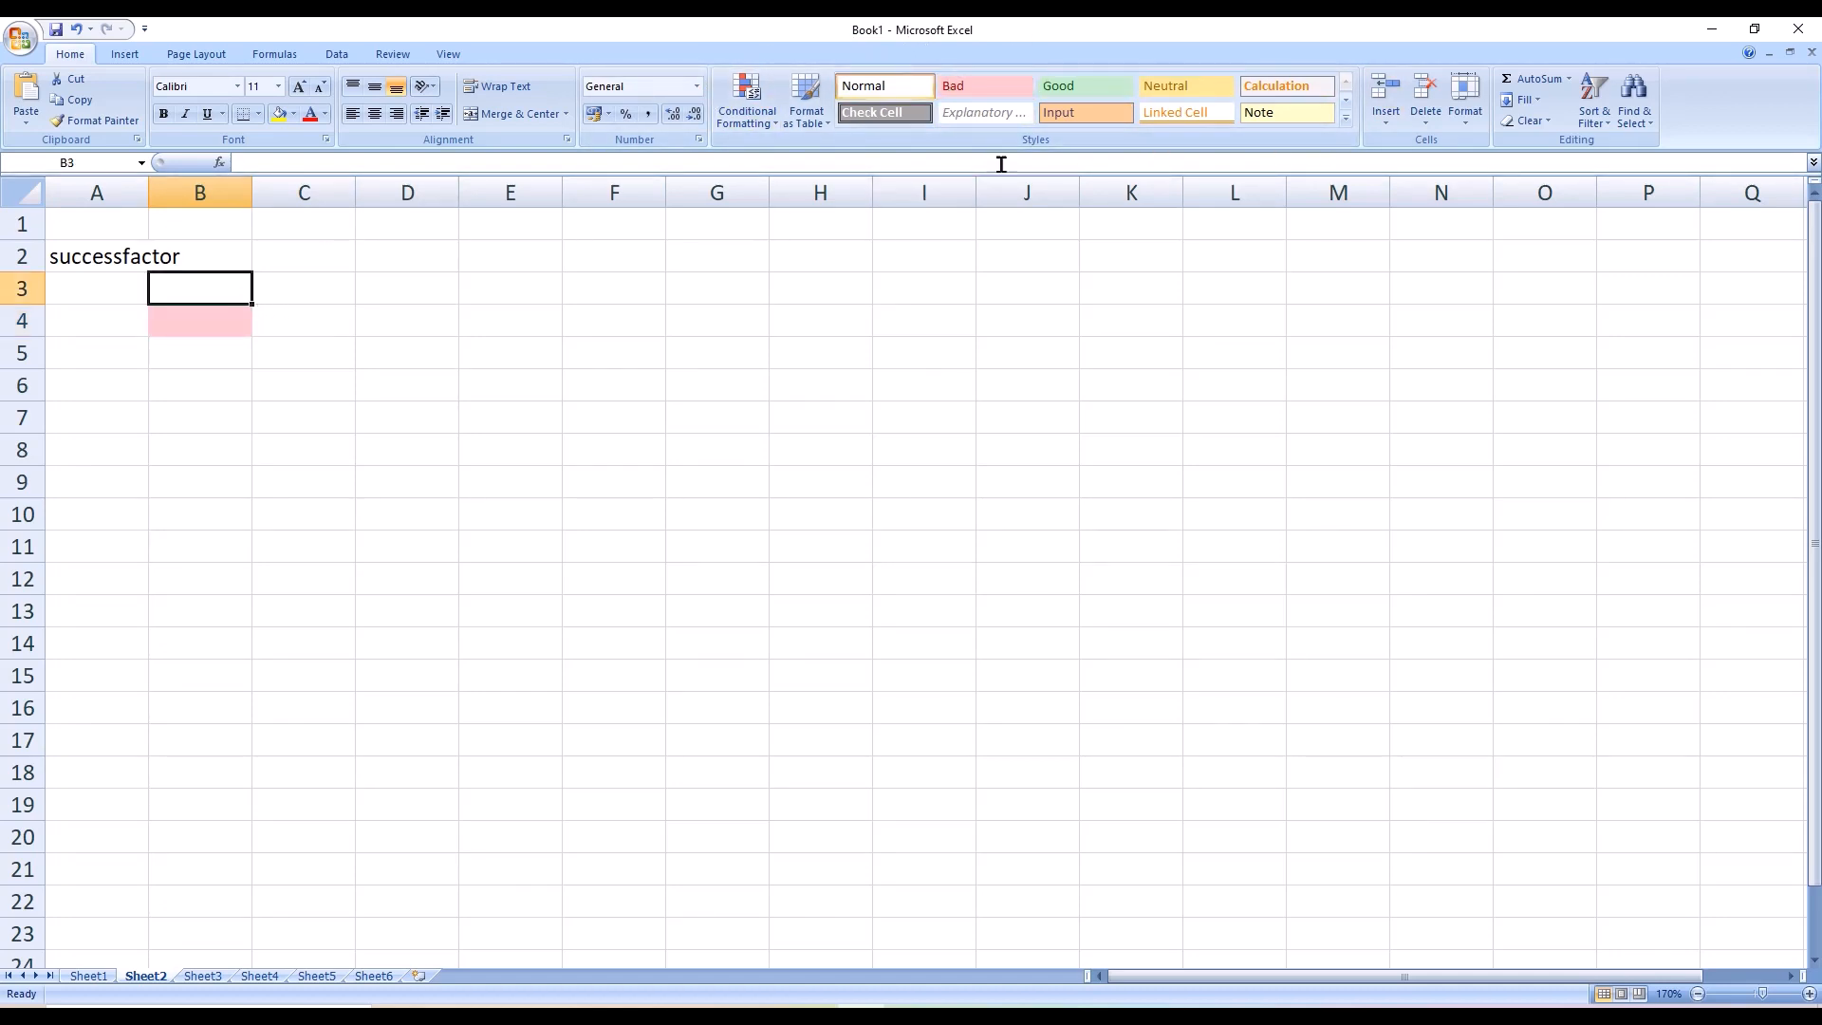
{"action": "left_click", "coordinate": [1096, 112]}
{"action": "left_click", "coordinate": [321, 281]}
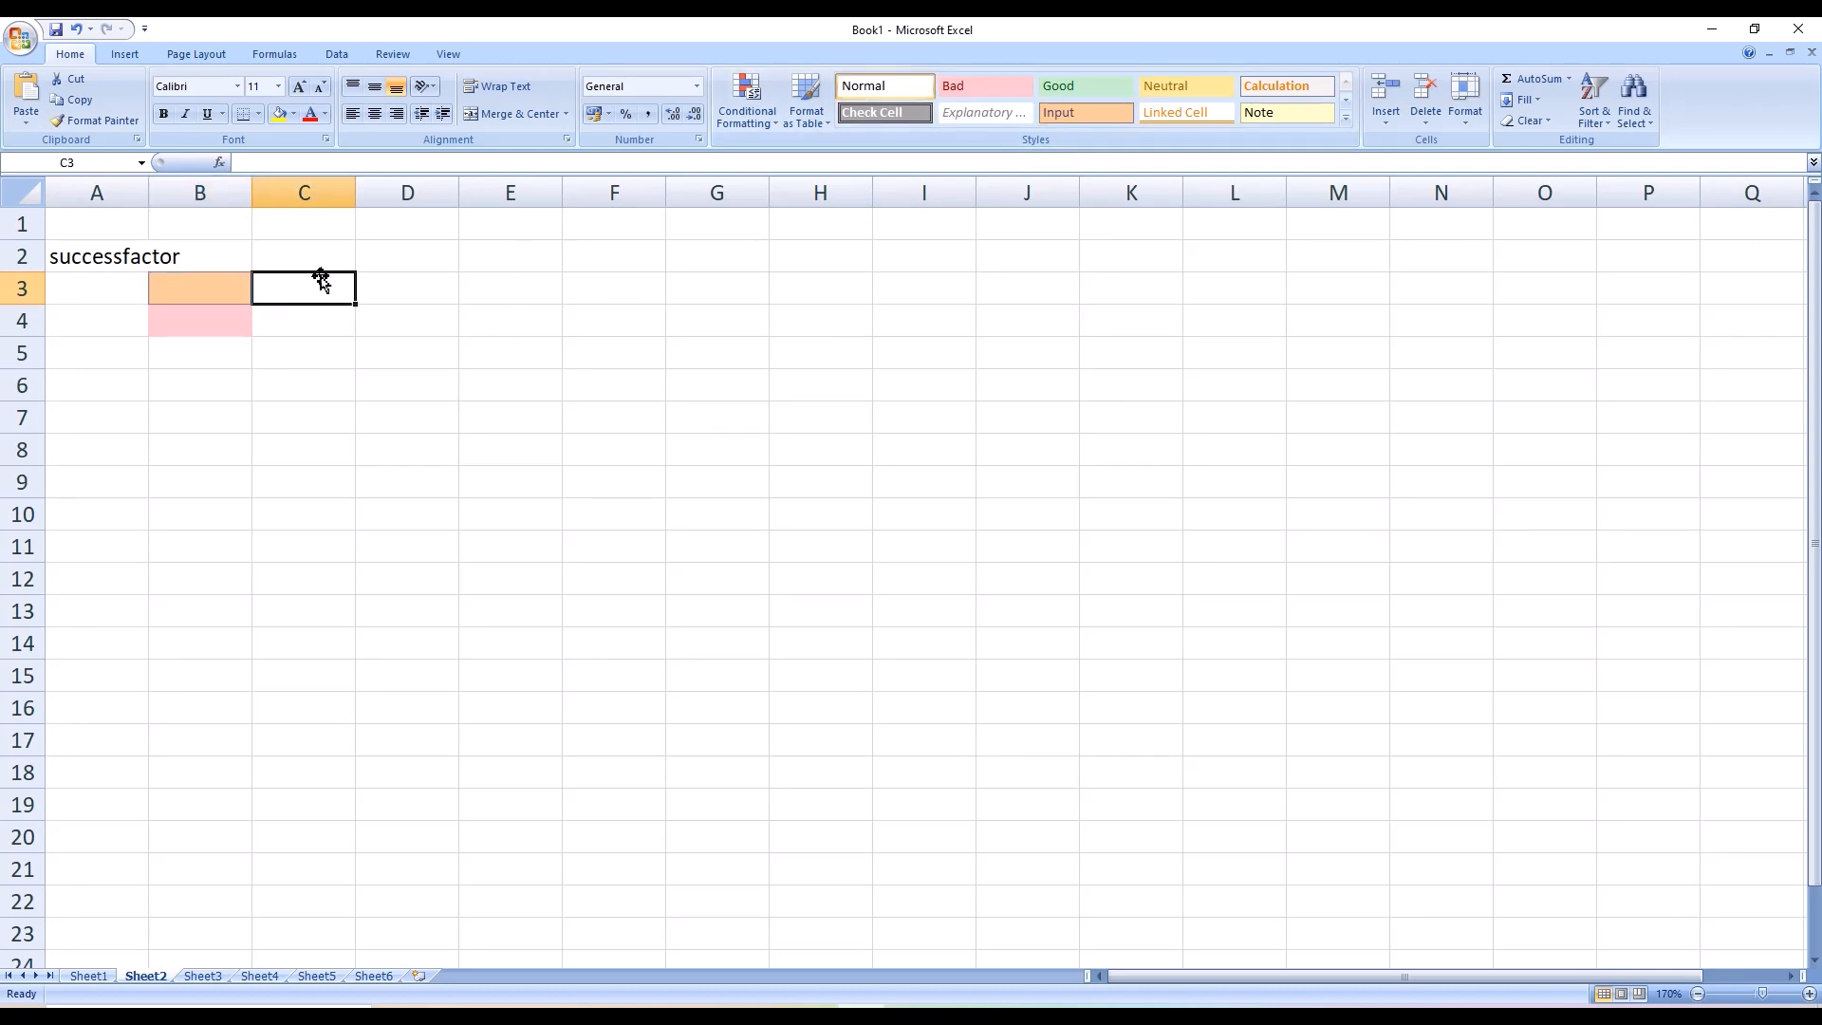
{"action": "left_click", "coordinate": [1073, 86]}
Try the Input and Calculation styles on cell C4, and apply the Note style to both C4 and C3
{"action": "left_click", "coordinate": [270, 321]}
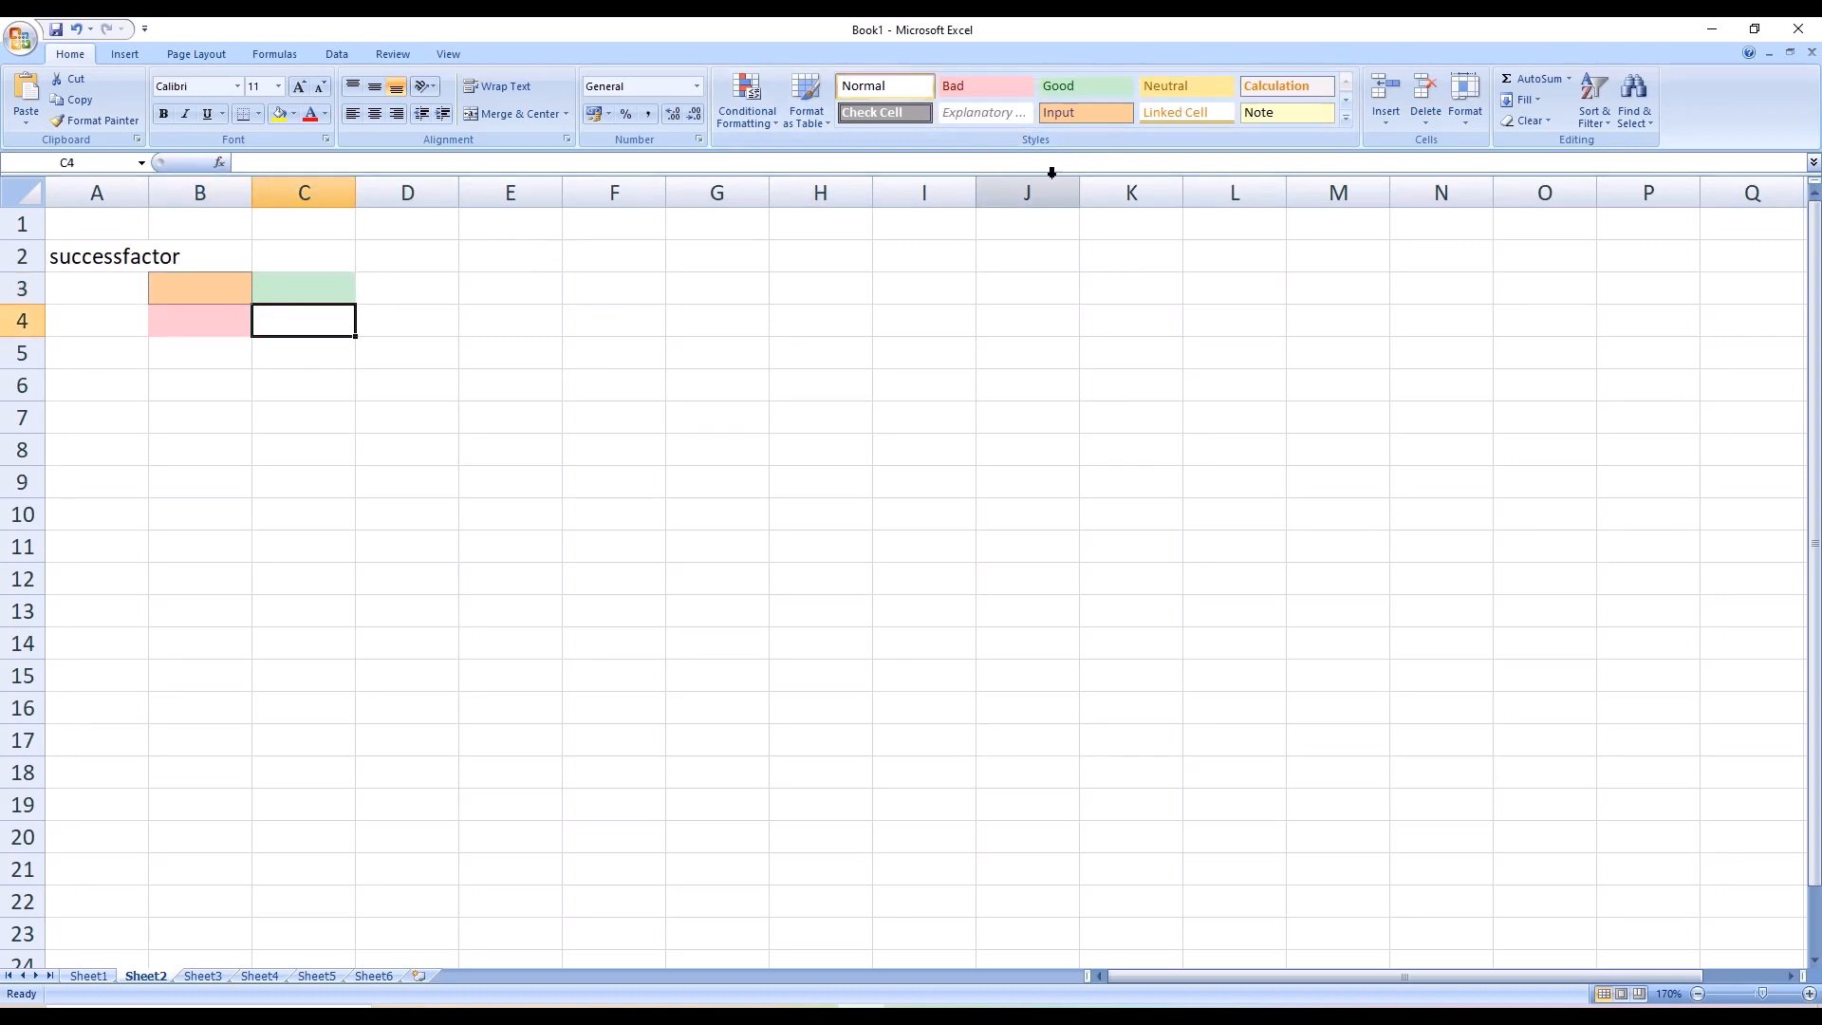
{"action": "left_click", "coordinate": [1115, 114]}
{"action": "left_click", "coordinate": [1286, 95]}
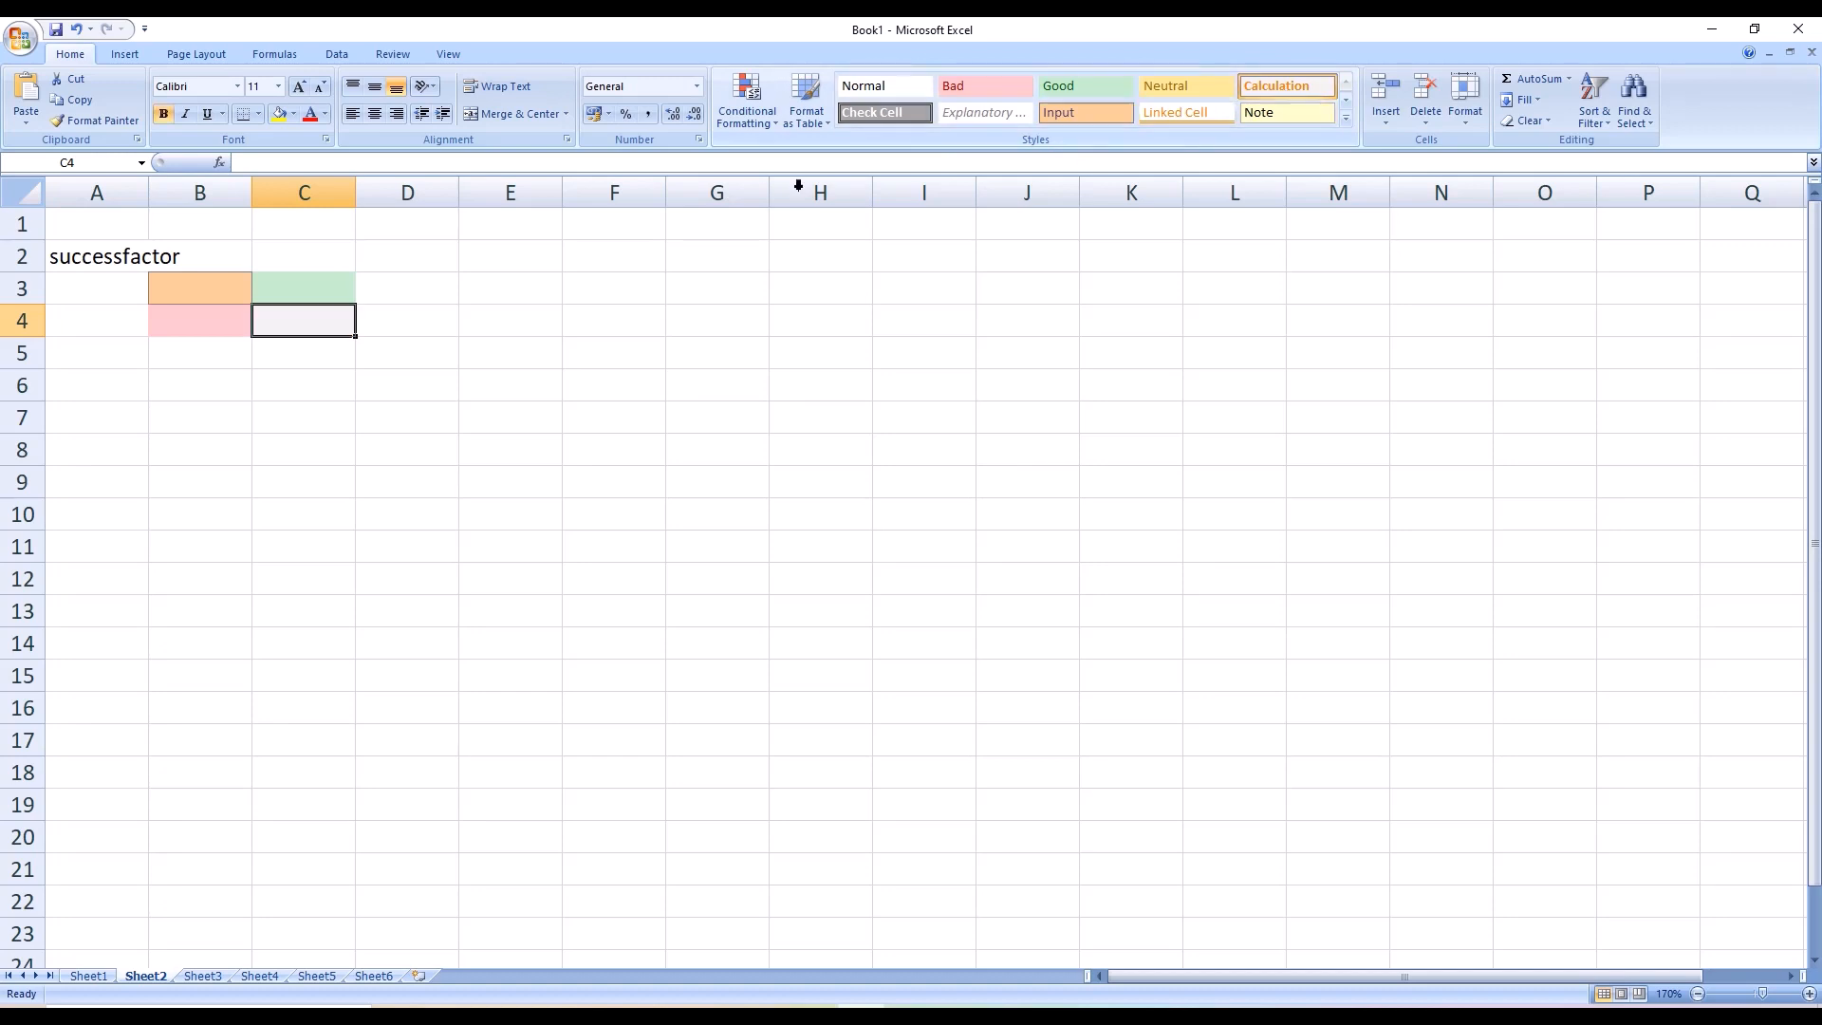
{"action": "left_click", "coordinate": [1302, 110]}
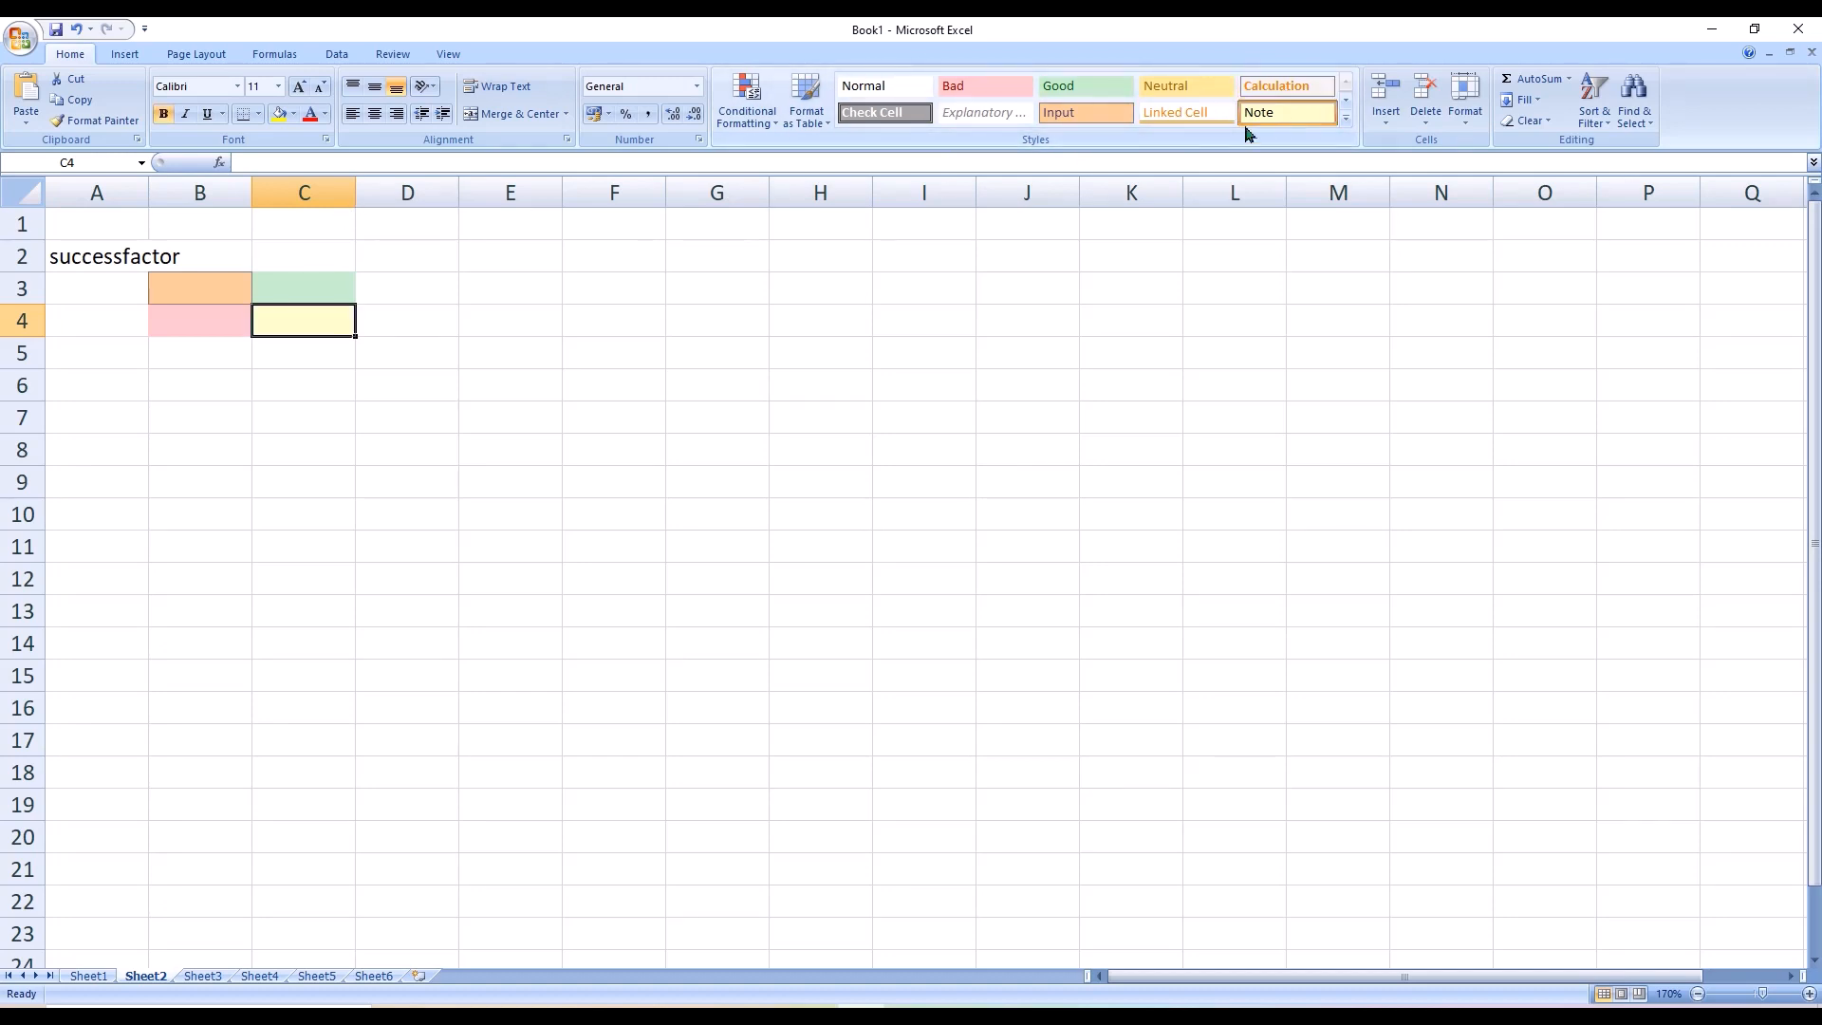
{"action": "left_click", "coordinate": [340, 284]}
{"action": "left_click", "coordinate": [1283, 111]}
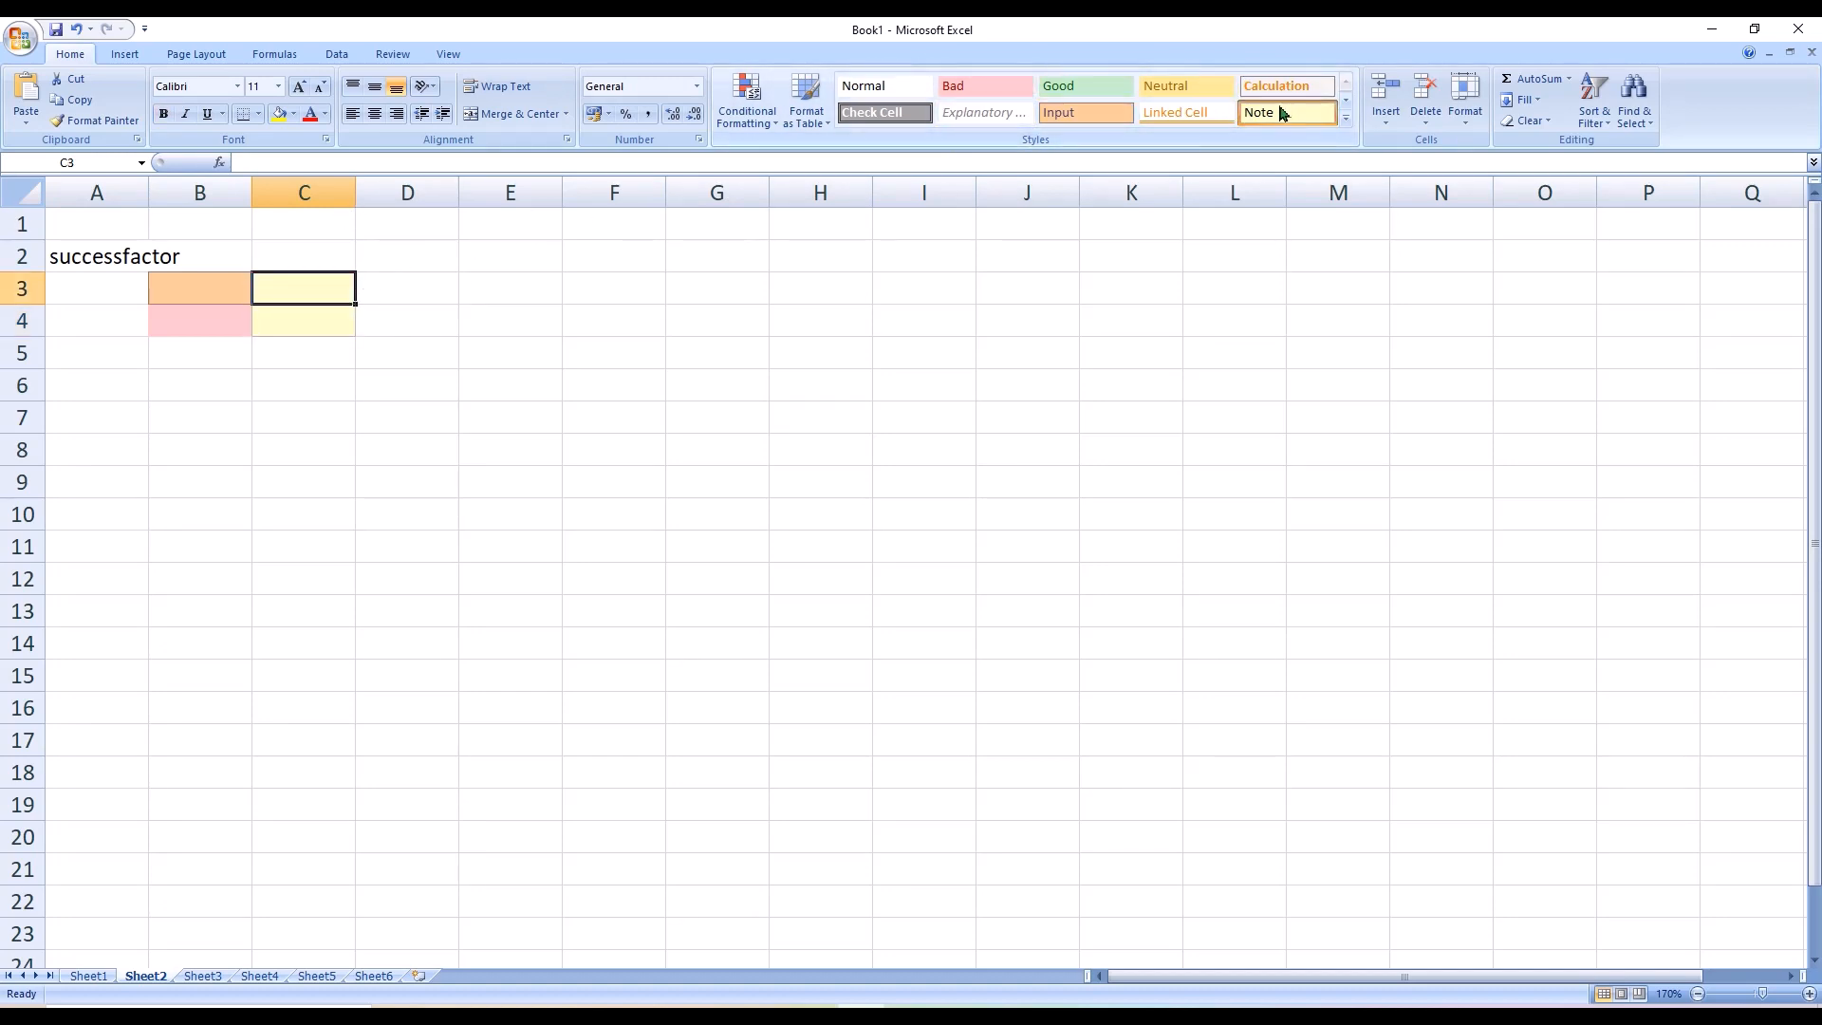
Delete the cell range A1:D5 on Sheet2, shifting the remaining cells left
{"action": "left_click", "coordinate": [52, 224]}
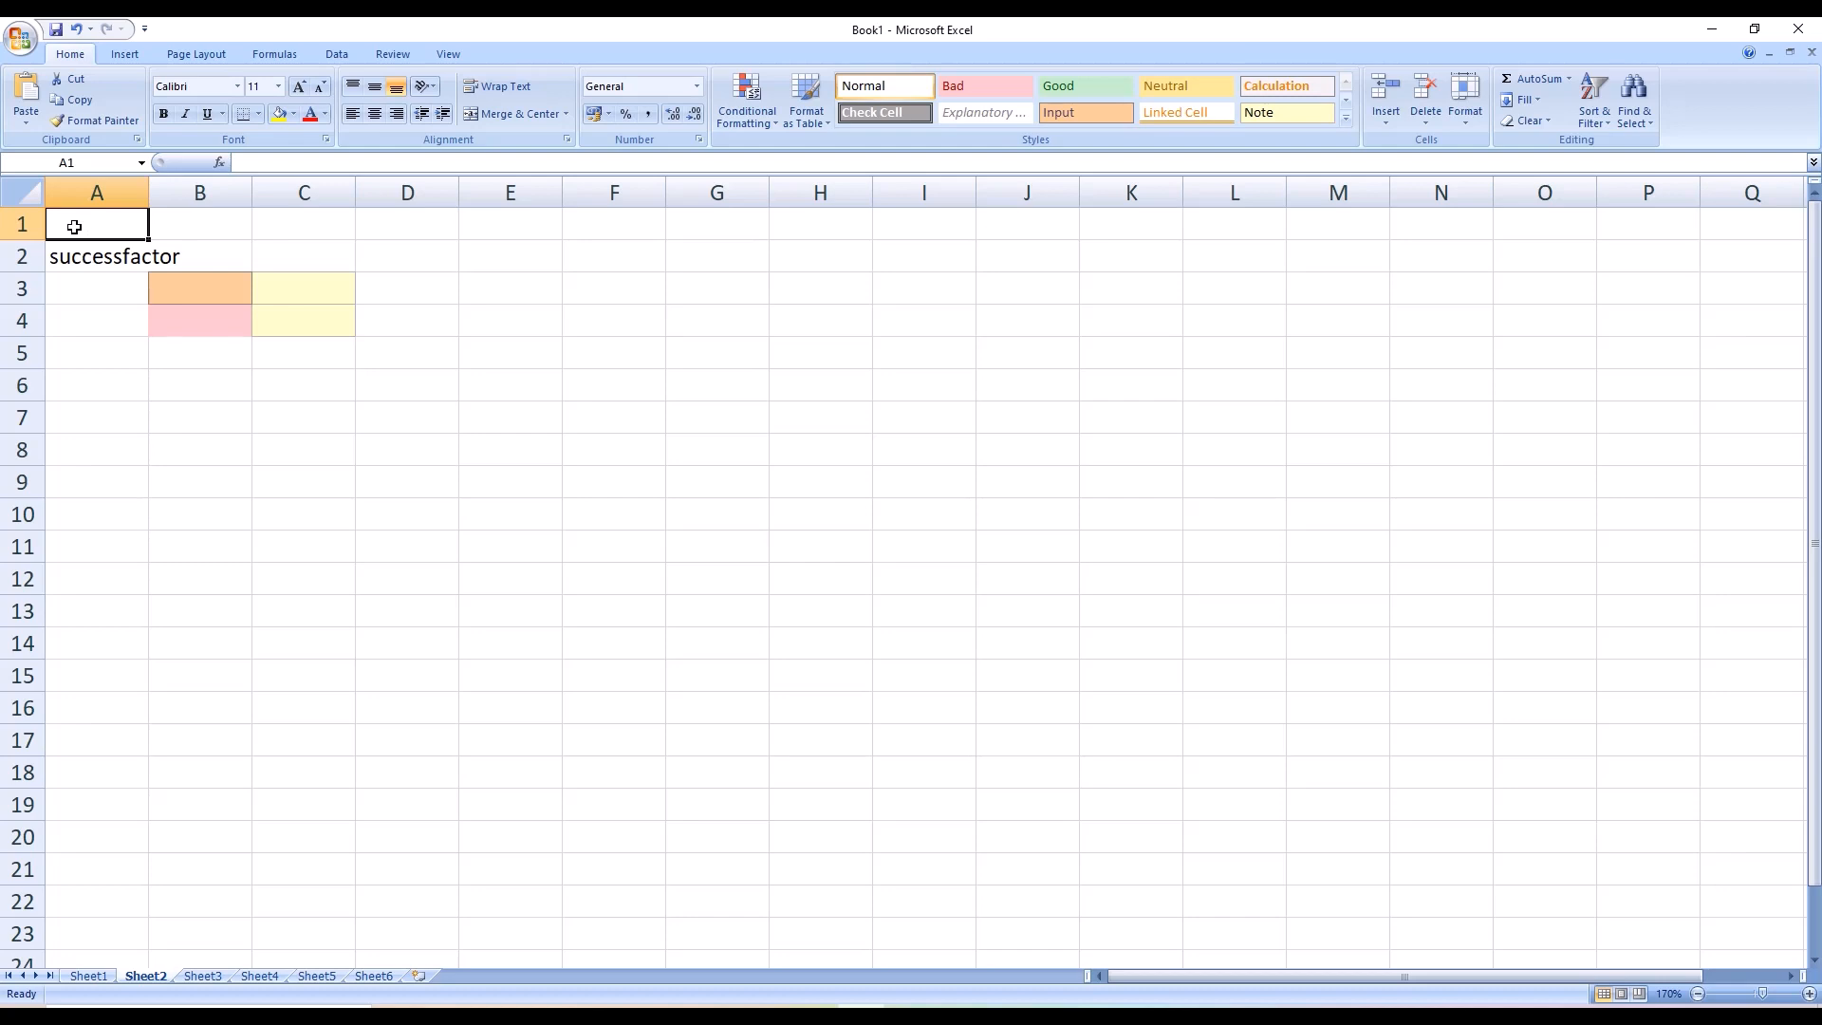
{"action": "left_click_drag", "start_coordinate": [70, 225], "coordinate": [402, 362]}
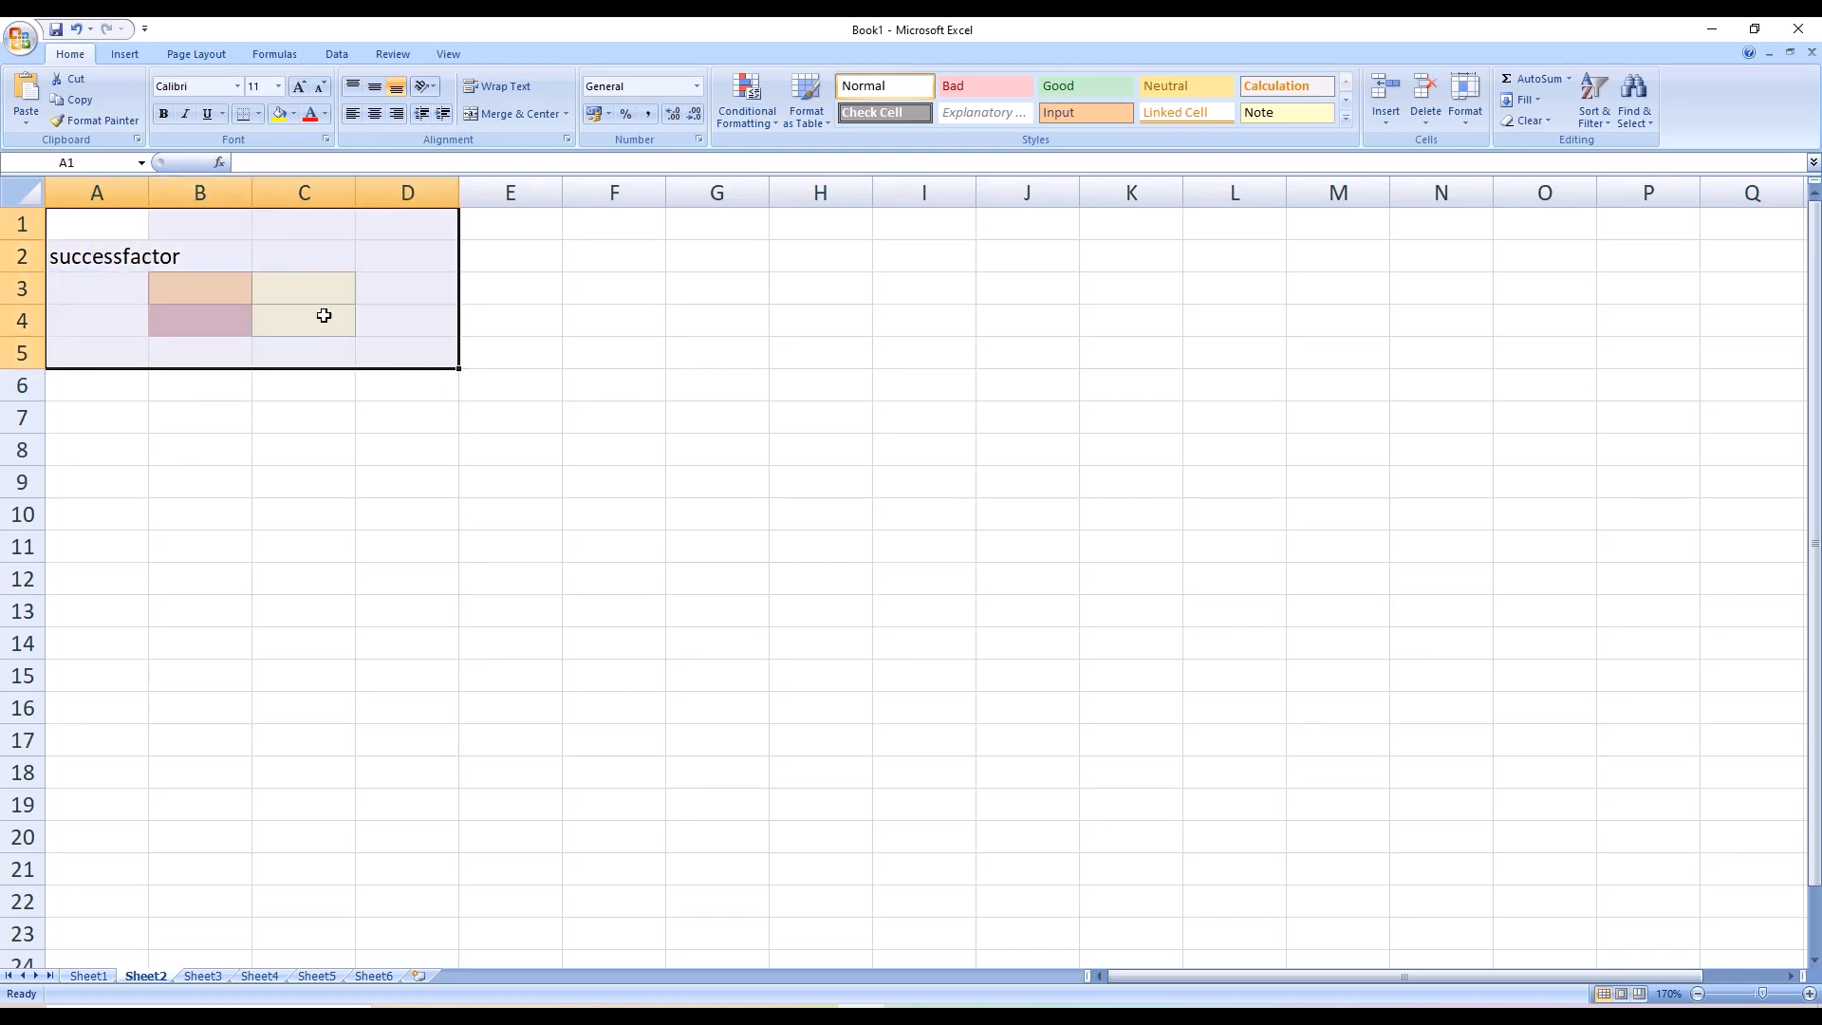
{"action": "right_click", "coordinate": [278, 300]}
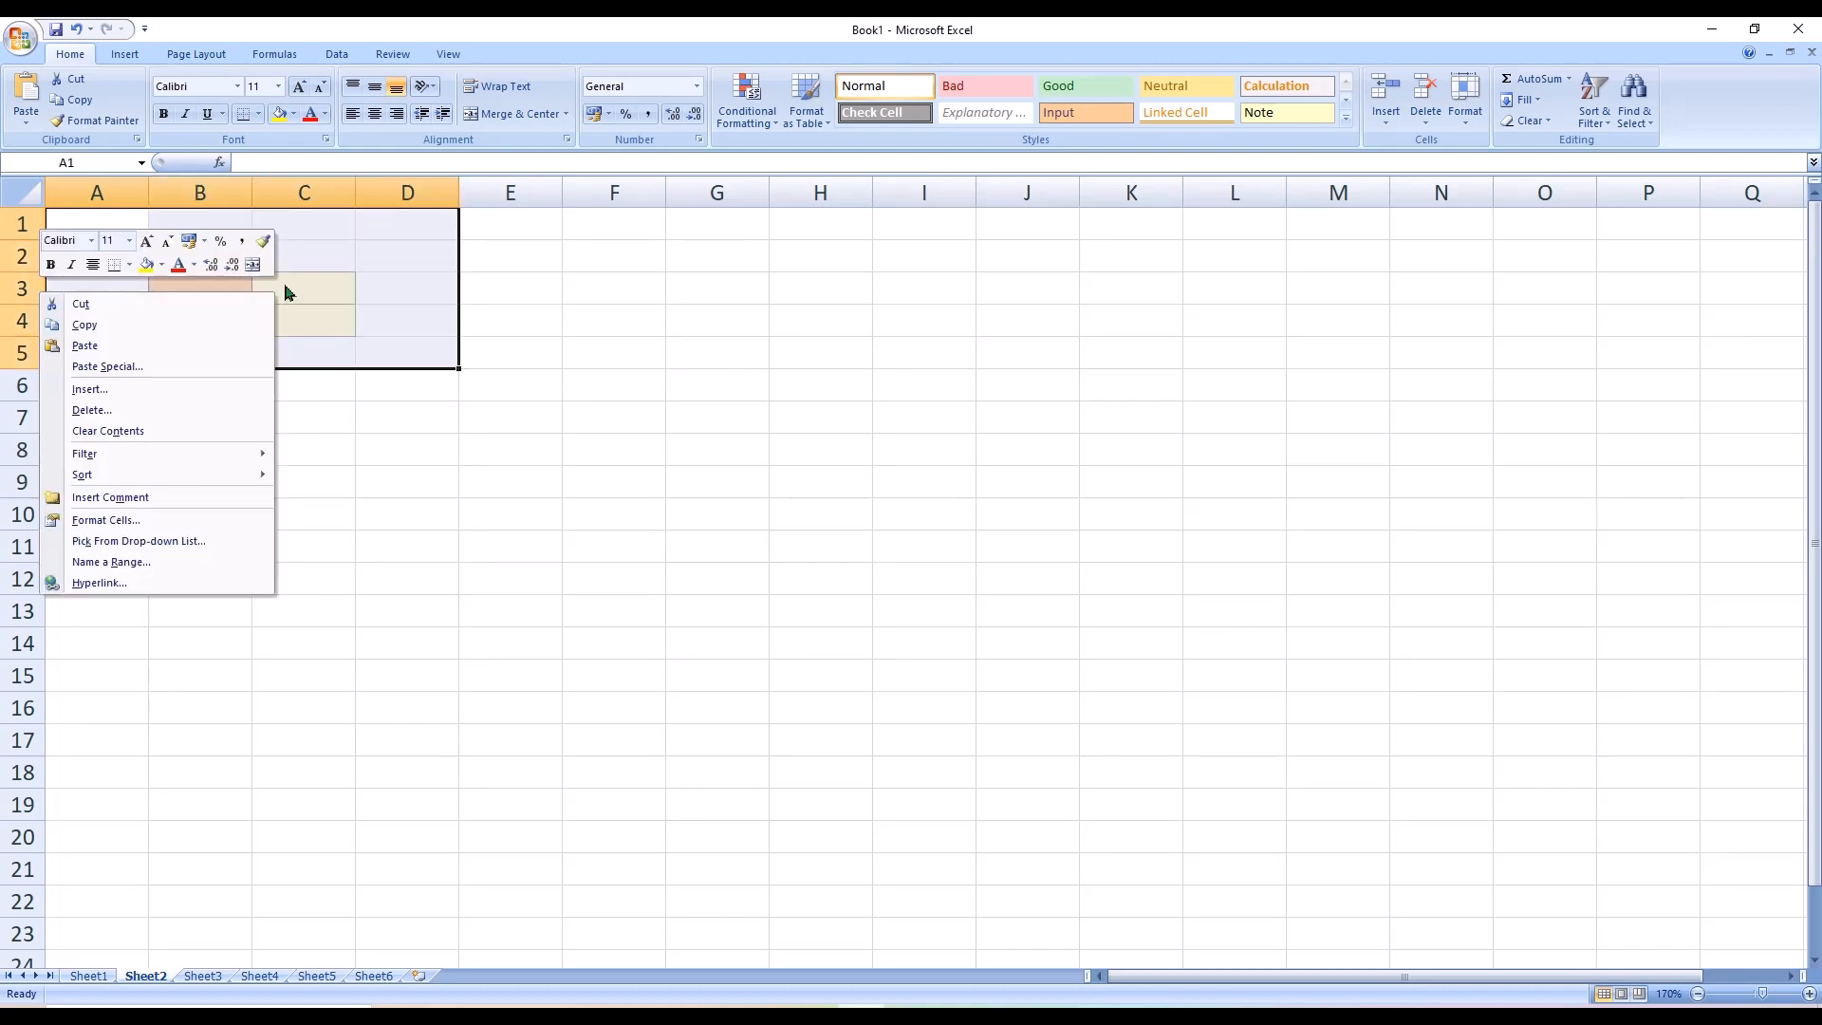
{"action": "left_click", "coordinate": [73, 215]}
{"action": "left_click_drag", "start_coordinate": [73, 215], "coordinate": [379, 338]}
{"action": "right_click", "coordinate": [339, 300]}
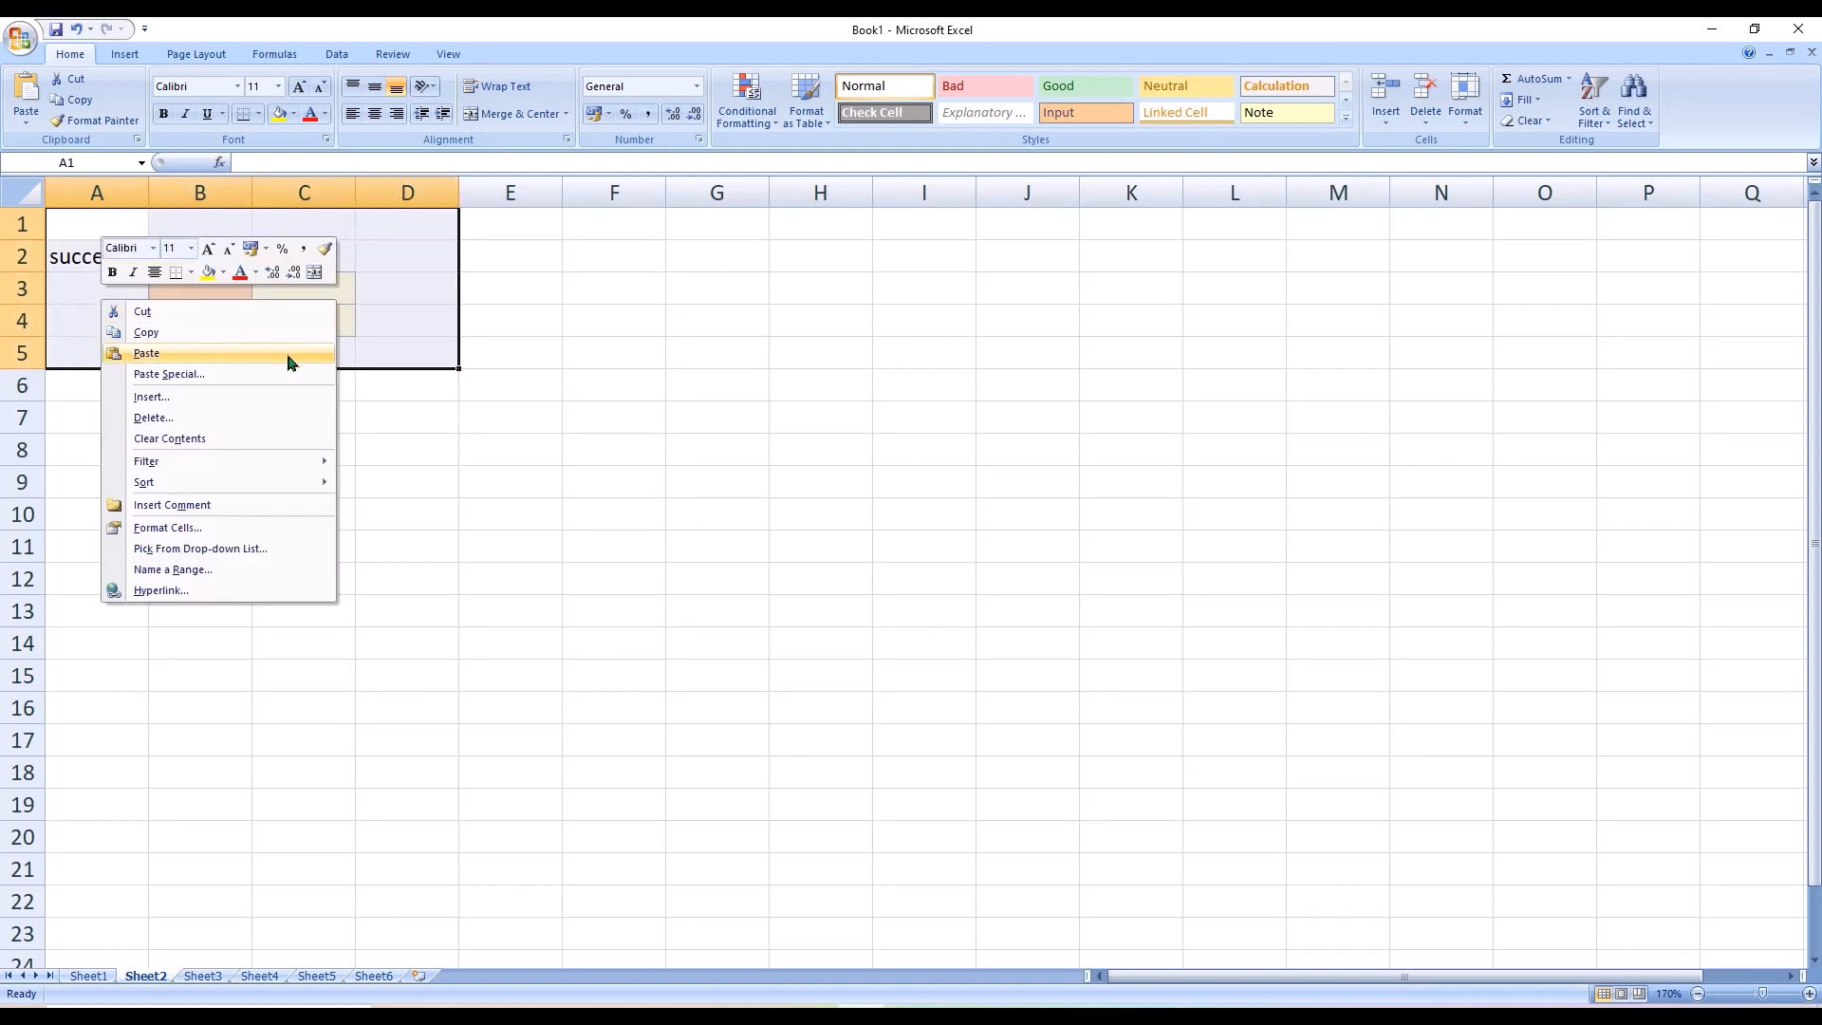
{"action": "left_click", "coordinate": [269, 417]}
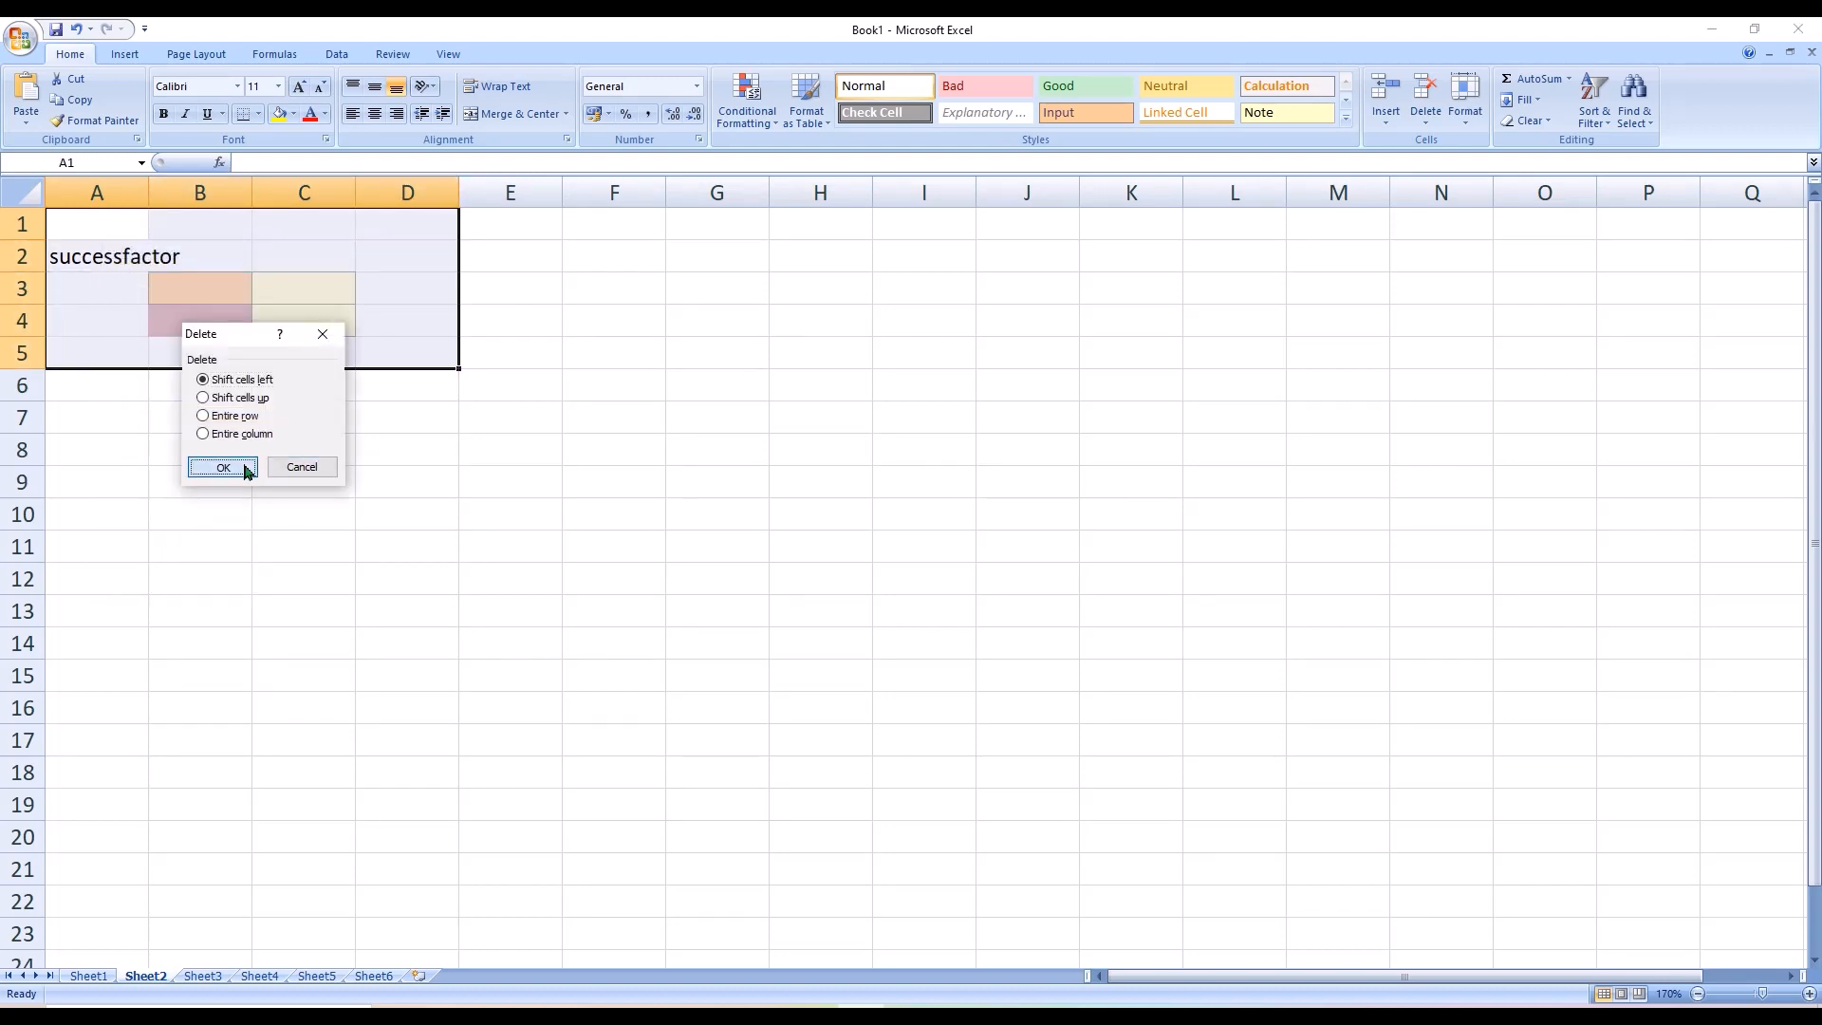
{"action": "left_click", "coordinate": [224, 466]}
Enter the title "Crazy Team" in cell B1
{"action": "left_click", "coordinate": [206, 234]}
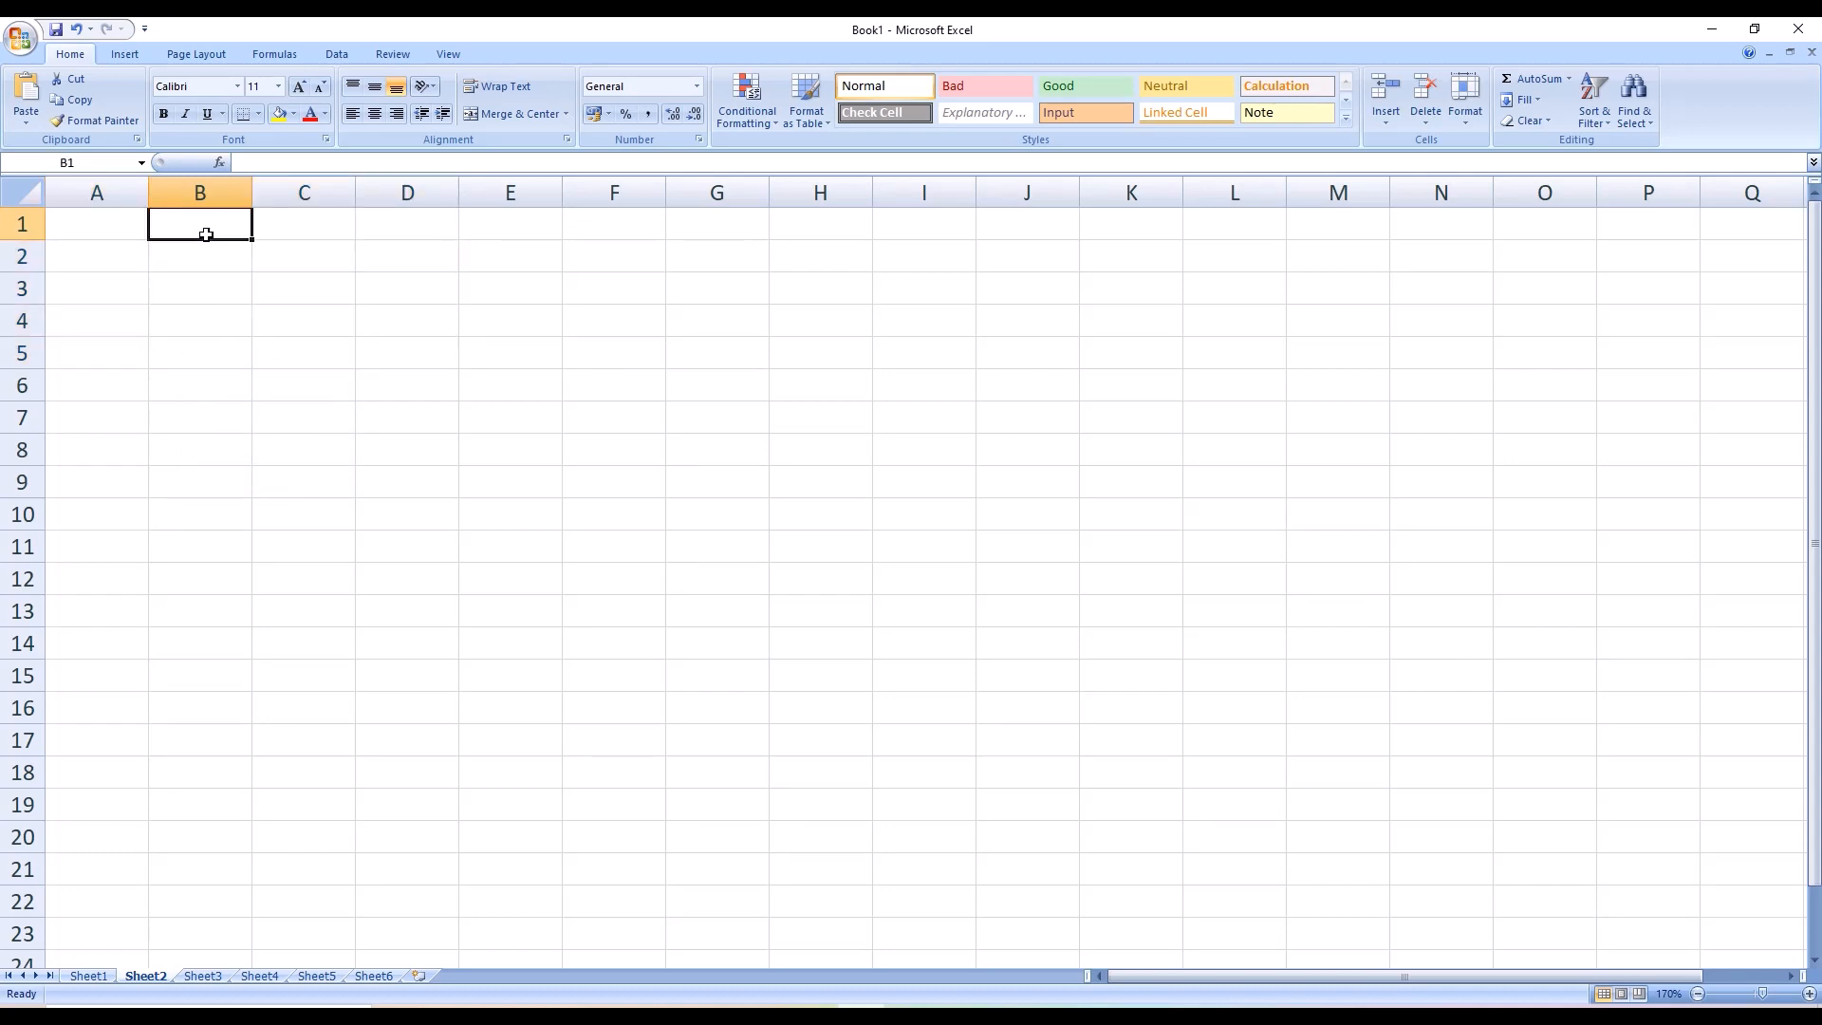
{"action": "type", "text": "Cra"}
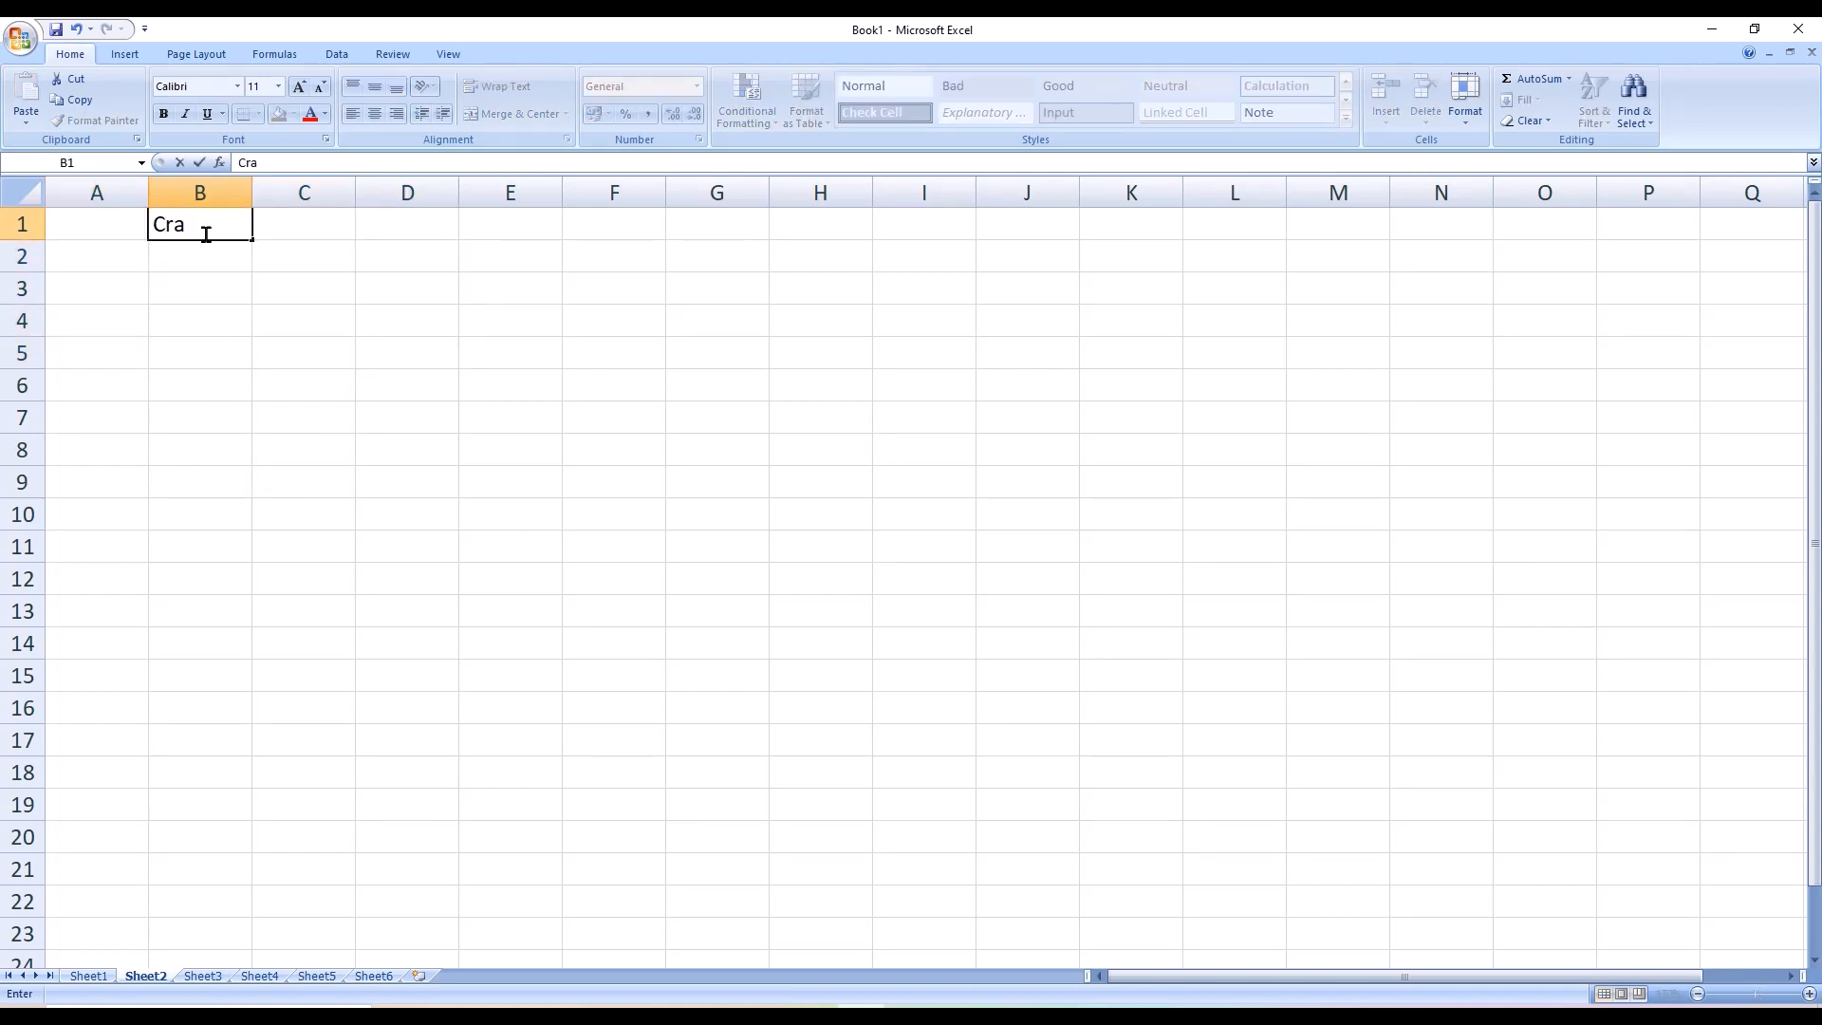
{"action": "type", "text": "zy Team"}
{"action": "left_click", "coordinate": [197, 289]}
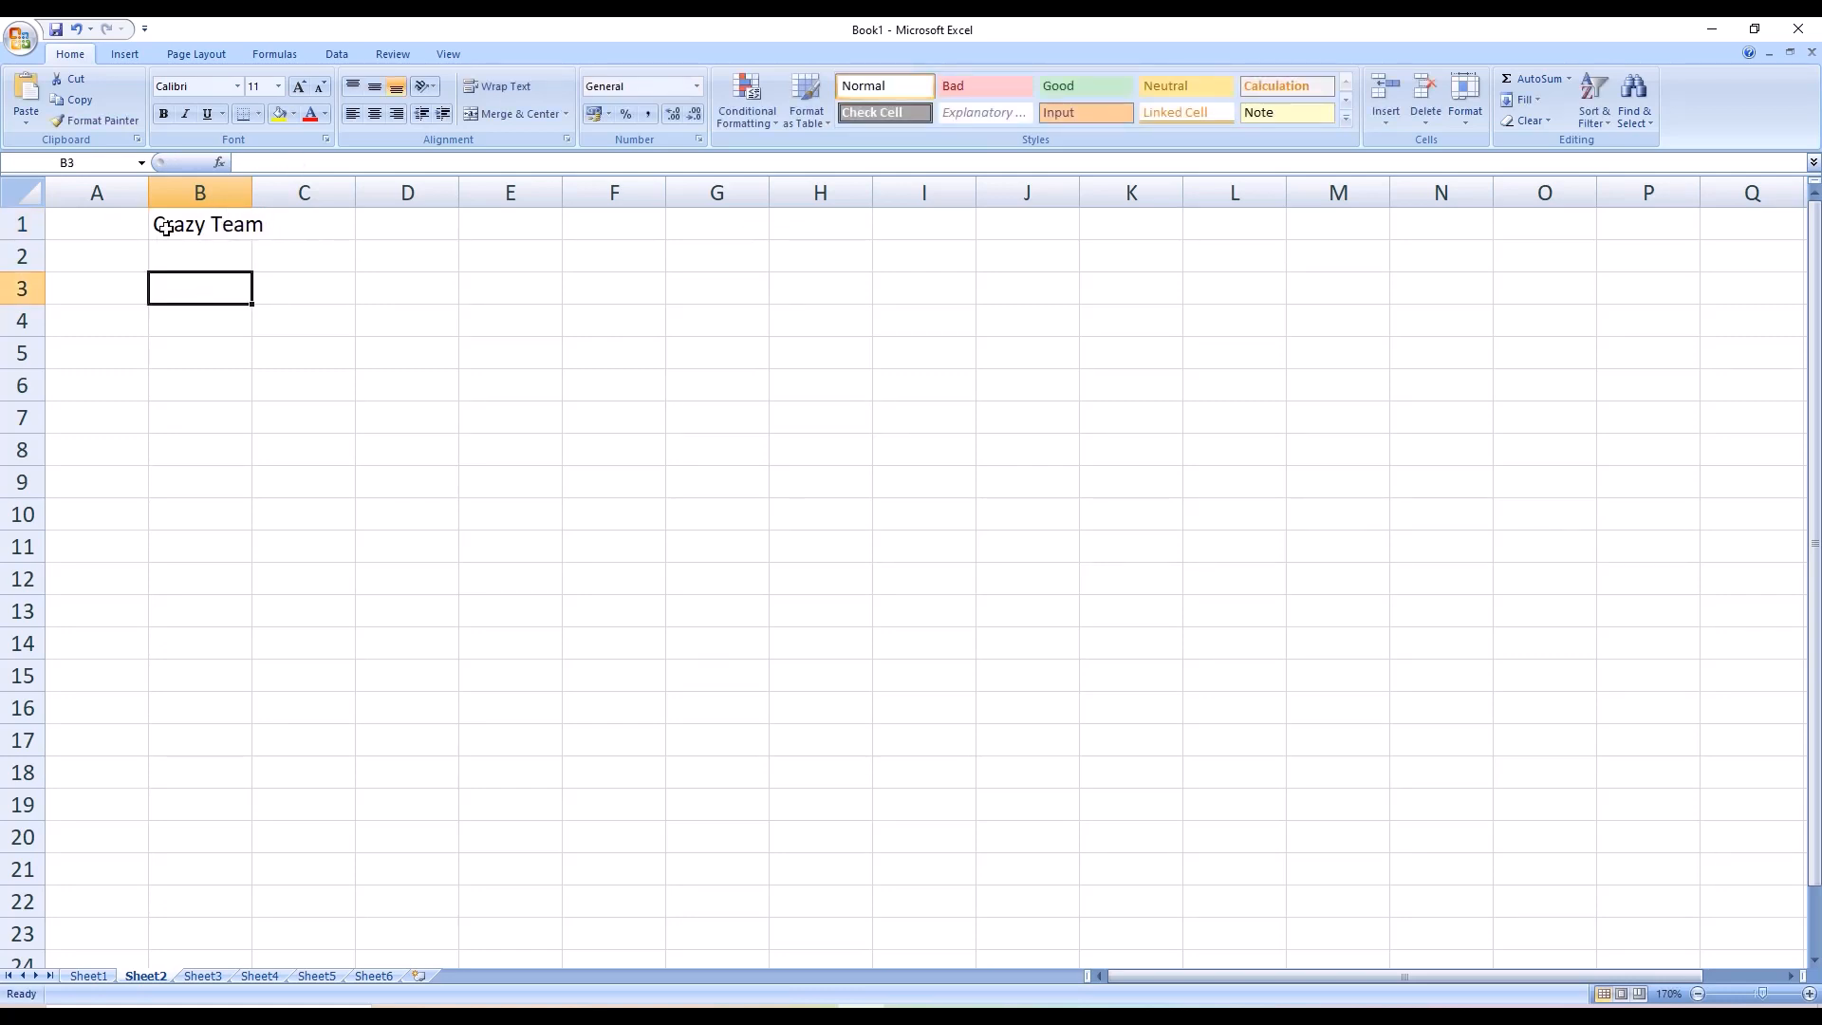
Merge and center cells A1 through D1 around the "Crazy Team" title
{"action": "left_click_drag", "start_coordinate": [94, 221], "coordinate": [388, 234]}
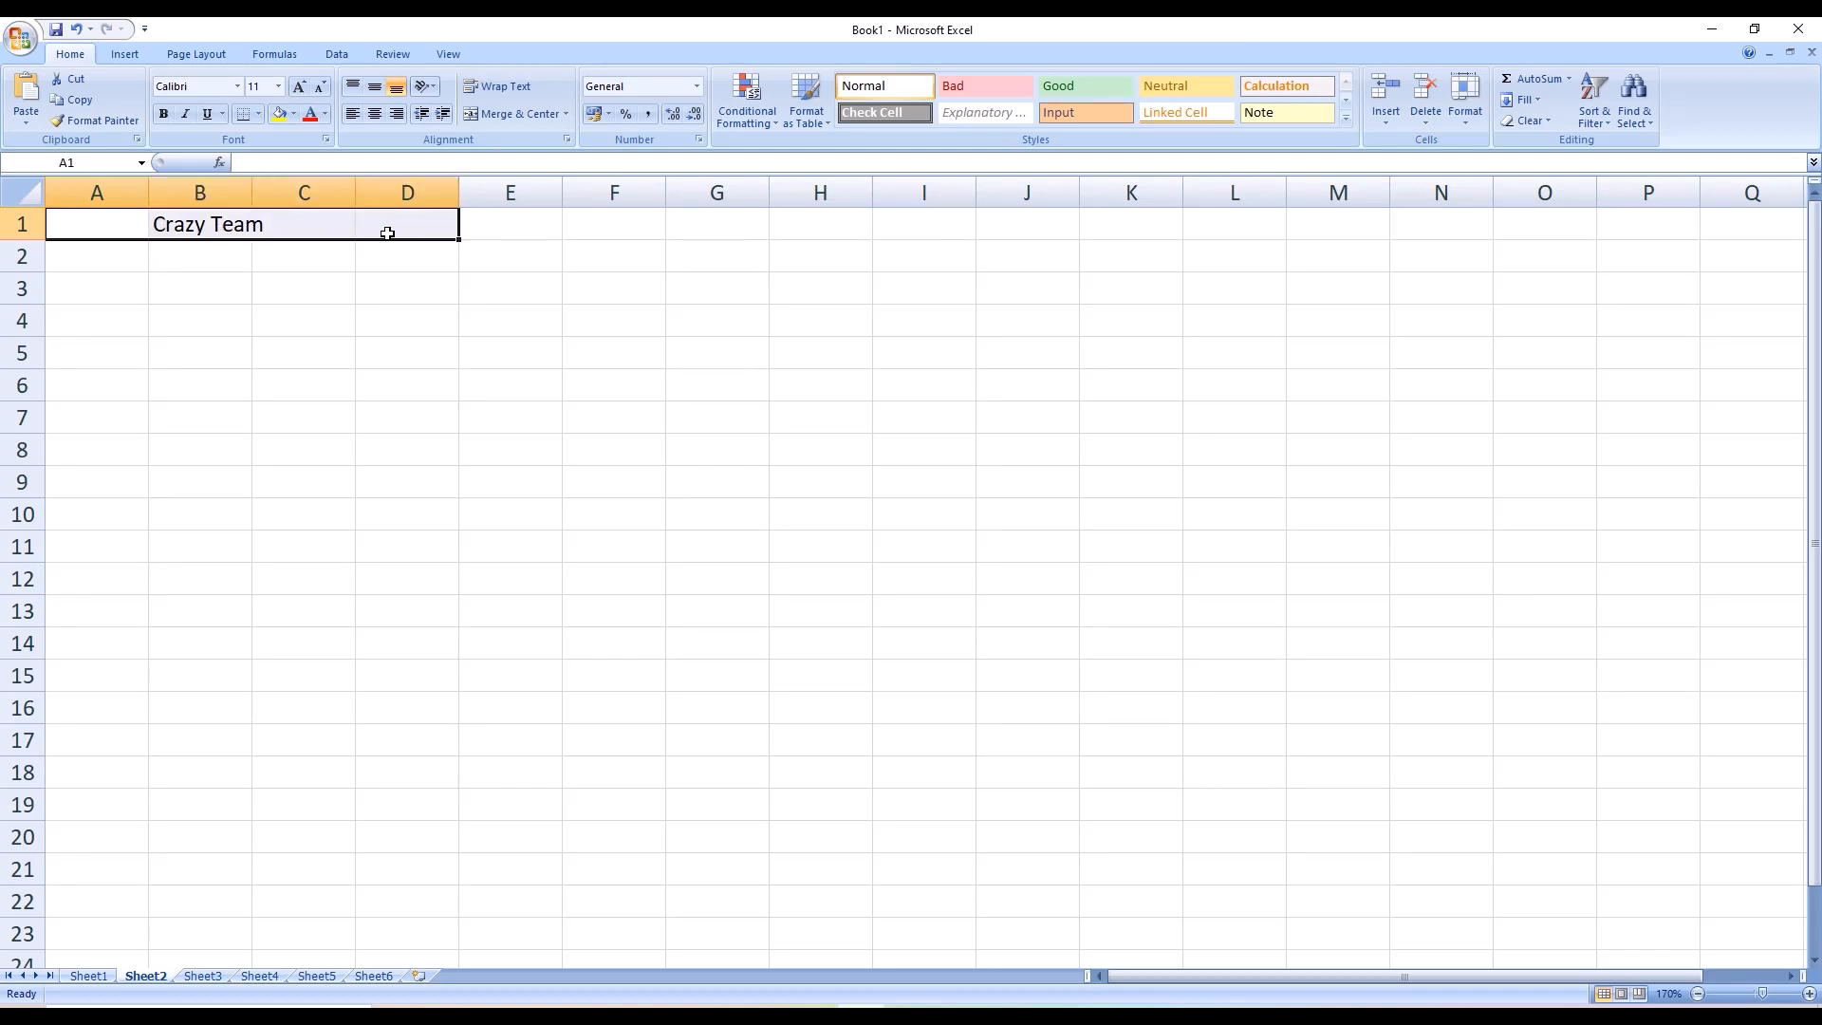
{"action": "left_click", "coordinate": [518, 118]}
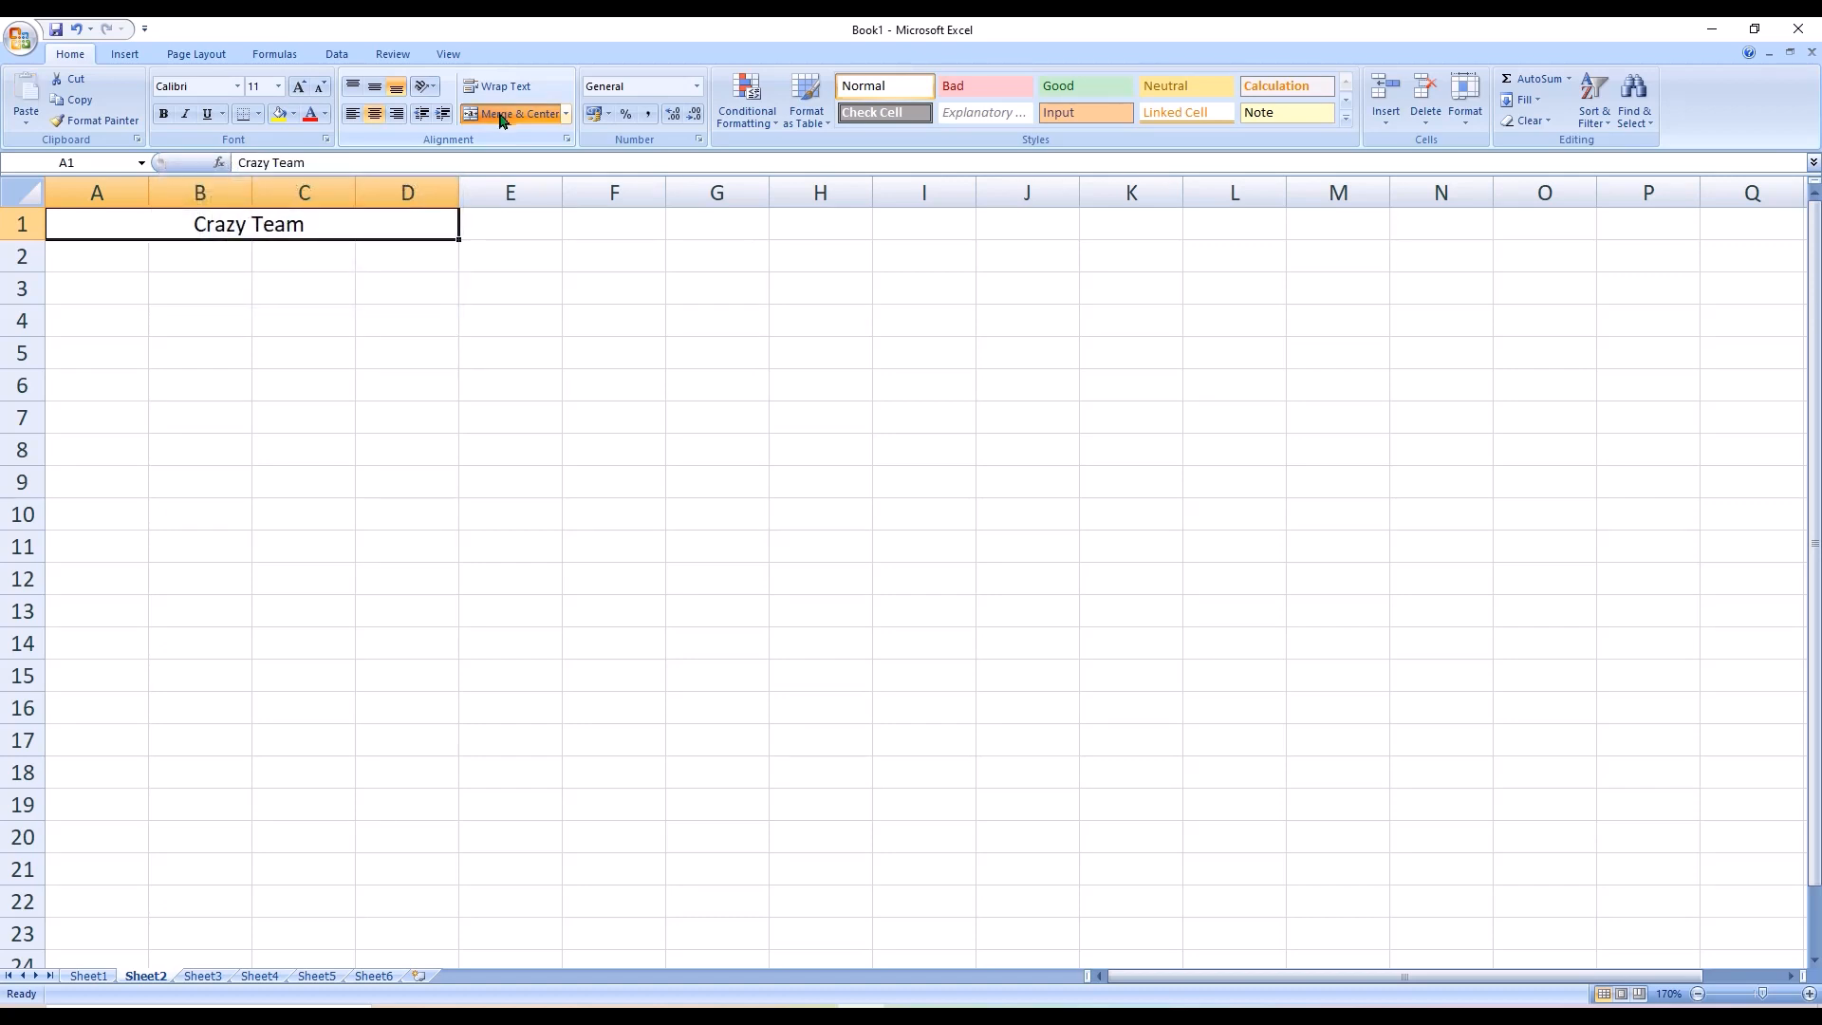
{"action": "left_click", "coordinate": [345, 269]}
{"action": "left_click", "coordinate": [185, 224]}
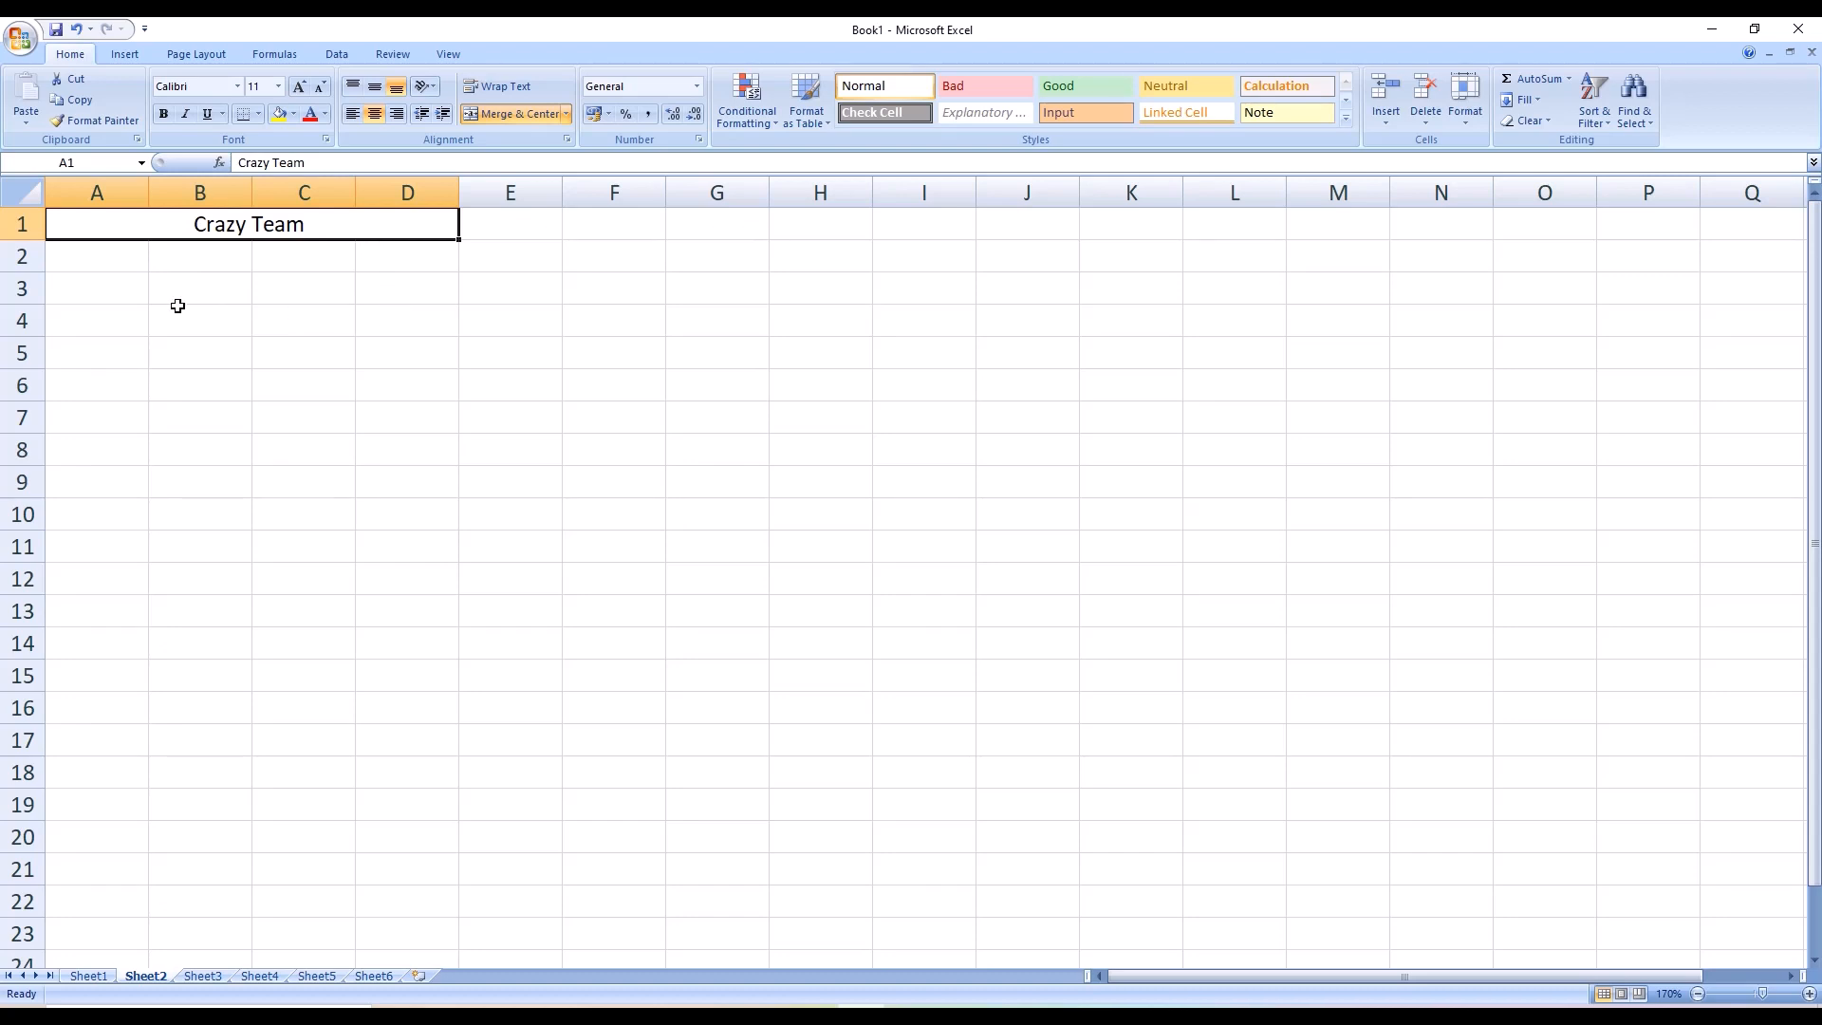
Apply all borders to the cell range A2:D12 below the "Crazy Team" title
{"action": "left_click", "coordinate": [111, 270]}
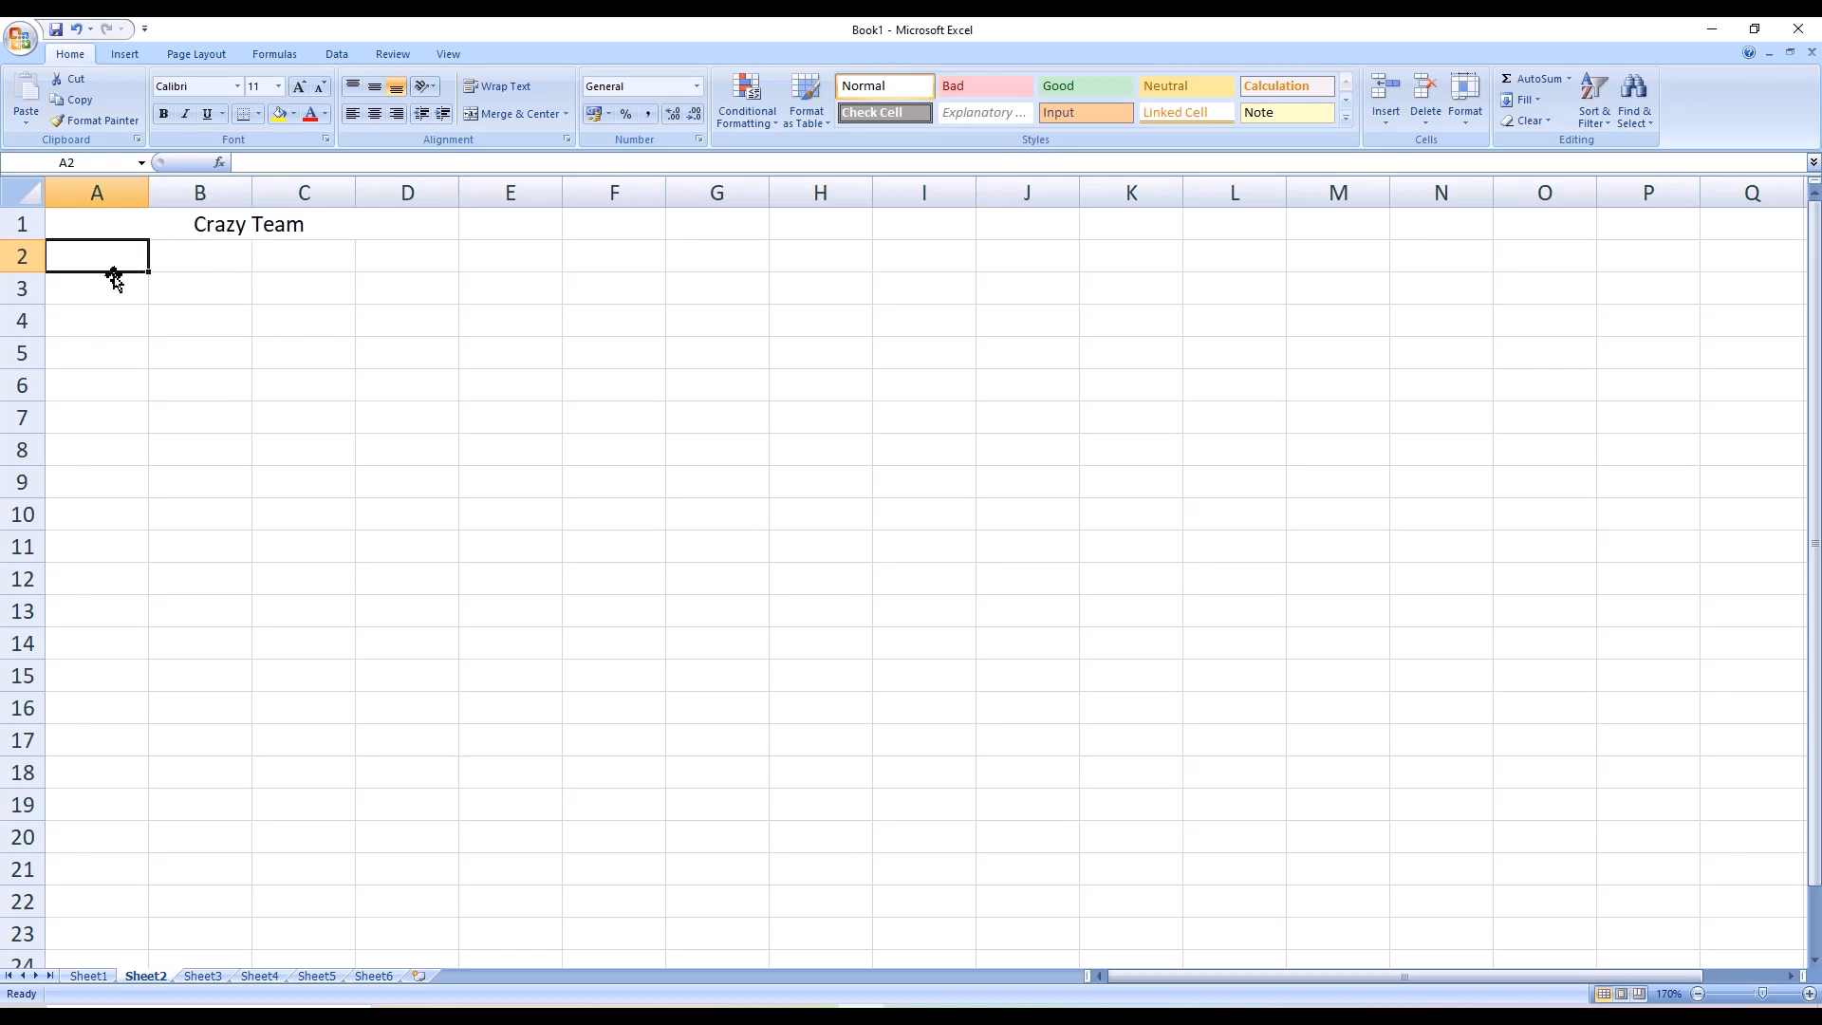
{"action": "left_click_drag", "start_coordinate": [138, 257], "coordinate": [177, 257]}
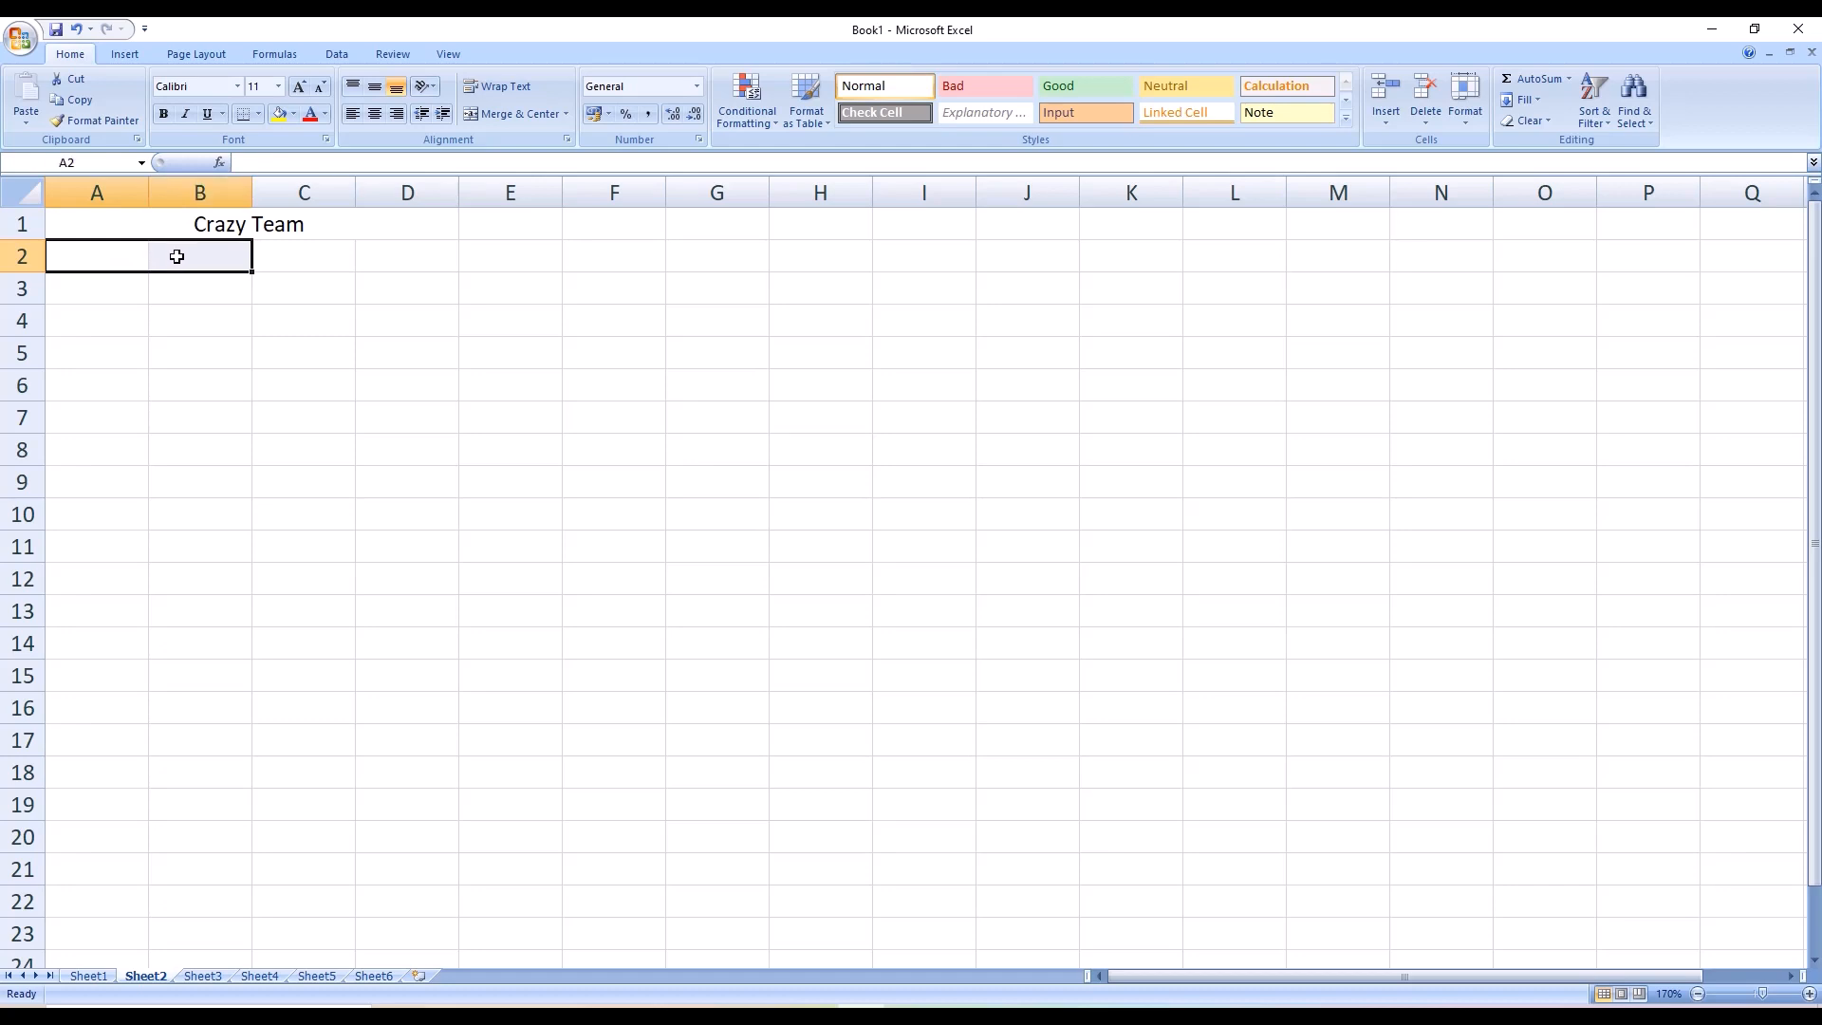
{"action": "left_click", "coordinate": [177, 257]}
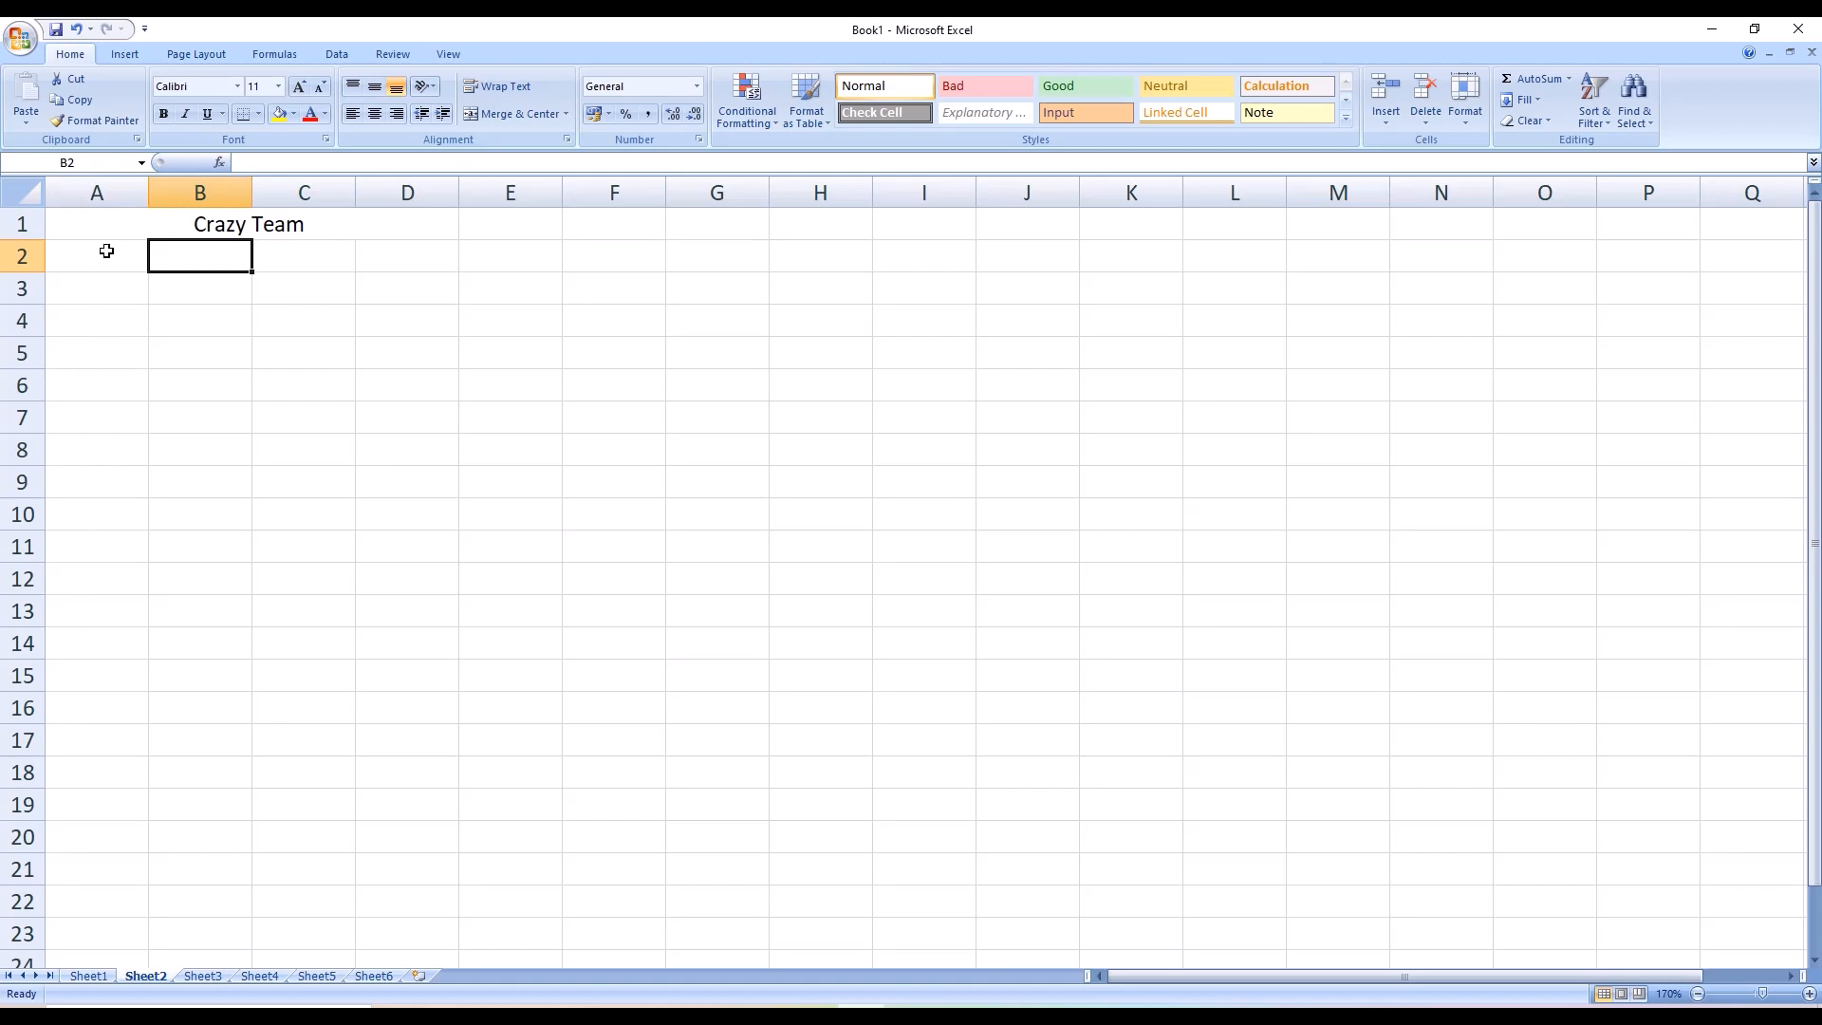
{"action": "left_click_drag", "start_coordinate": [105, 256], "coordinate": [403, 573]}
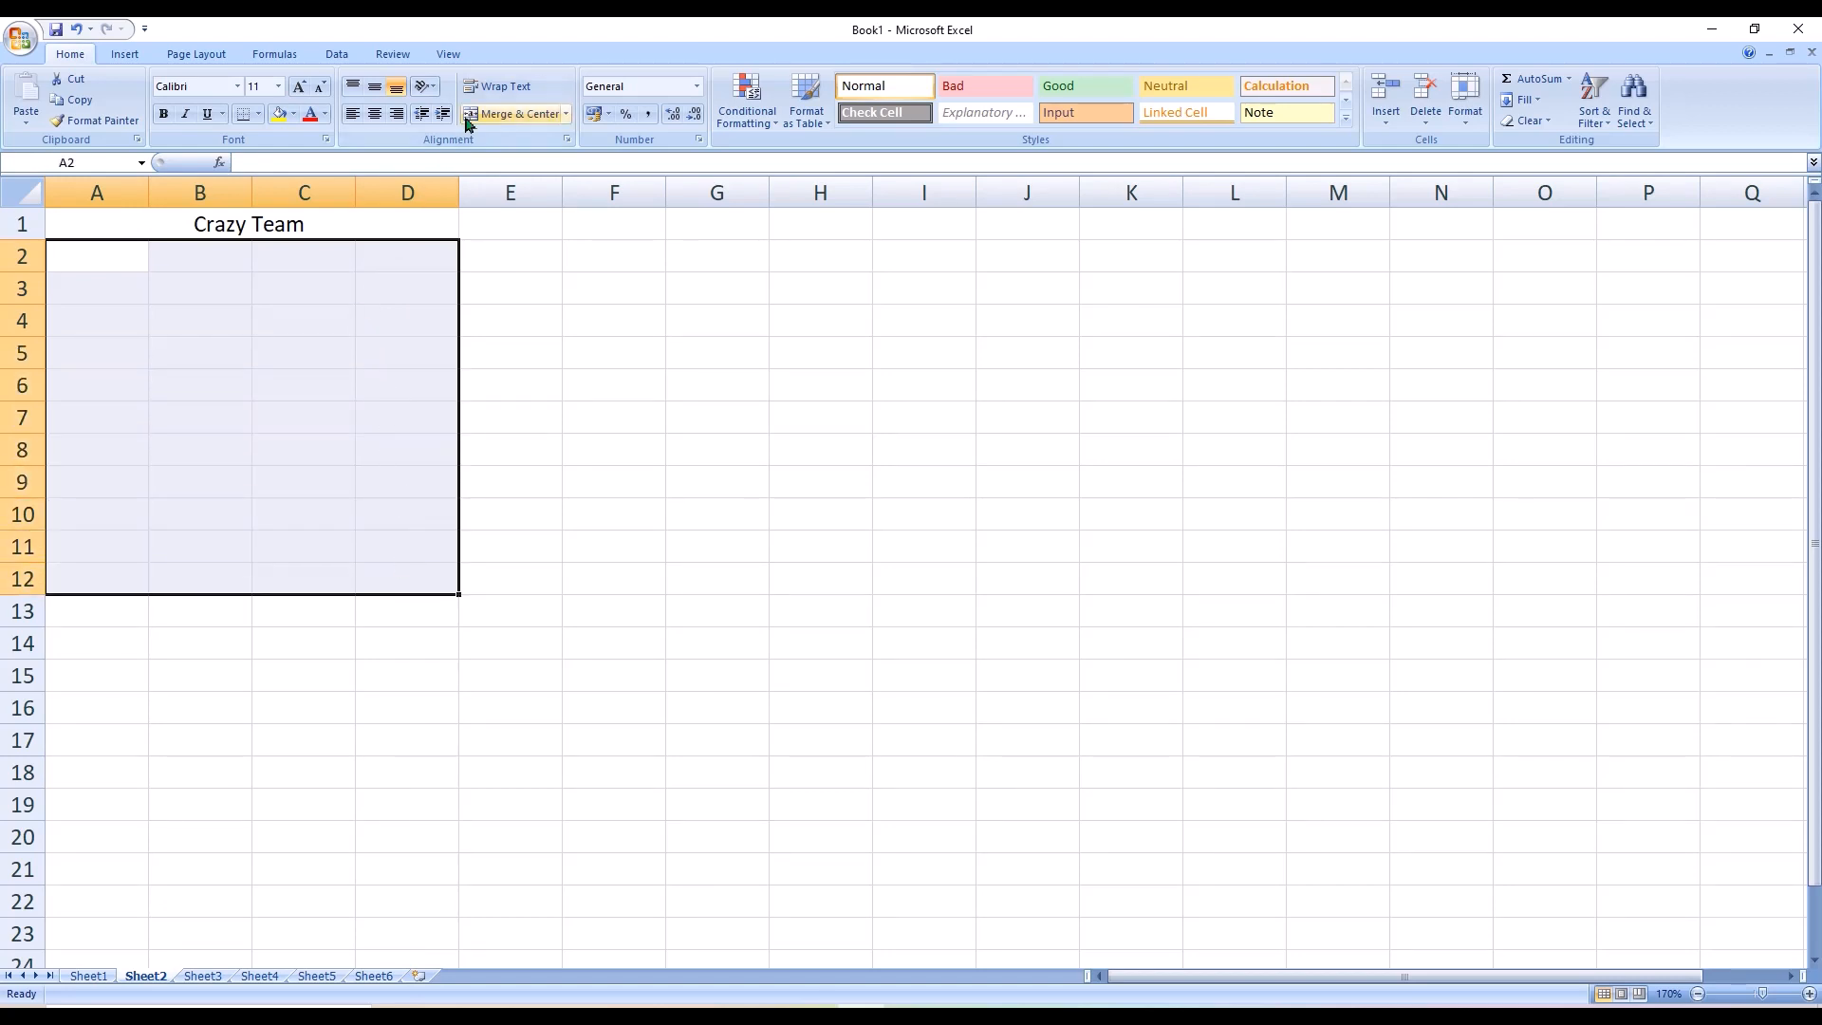
{"action": "left_click", "coordinate": [258, 114]}
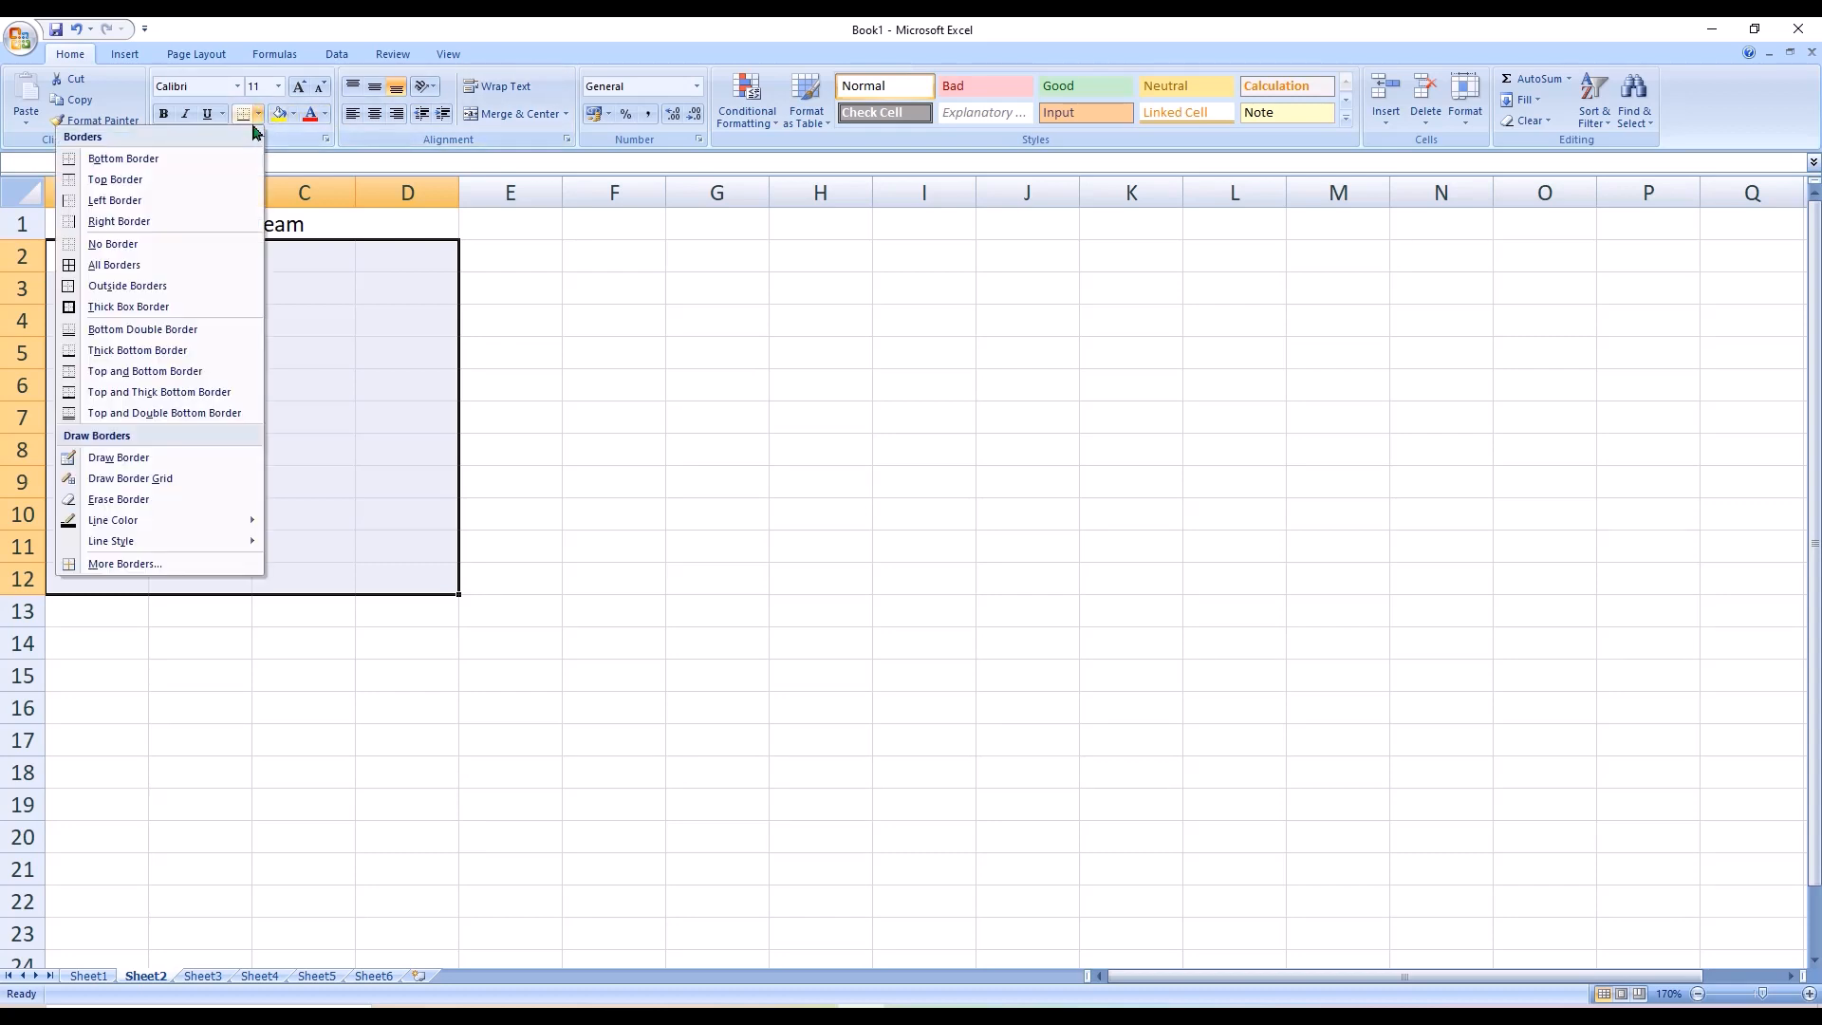
{"action": "left_click", "coordinate": [119, 265]}
{"action": "left_click", "coordinate": [320, 344]}
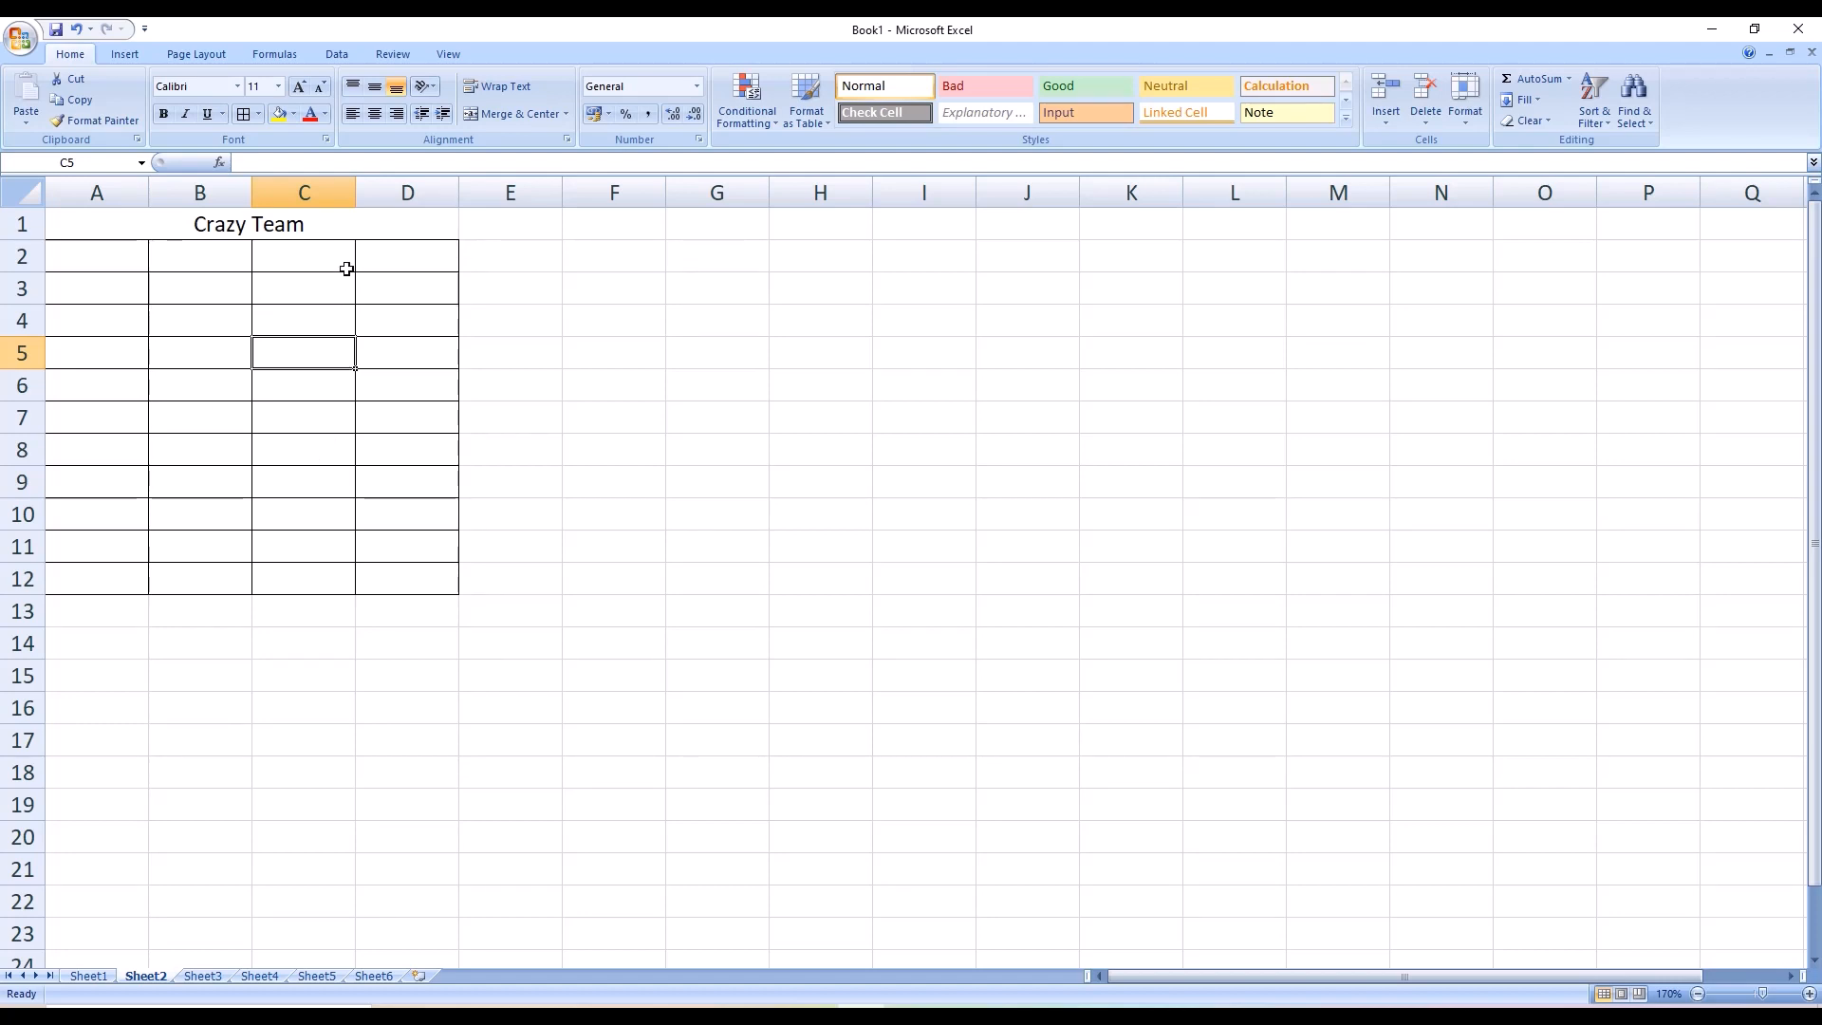
Enter the column headers "Sl.no", "Name" and "Employee id" in cells A2, B2 and C2
{"action": "left_click", "coordinate": [91, 256]}
{"action": "type", "text": "S"}
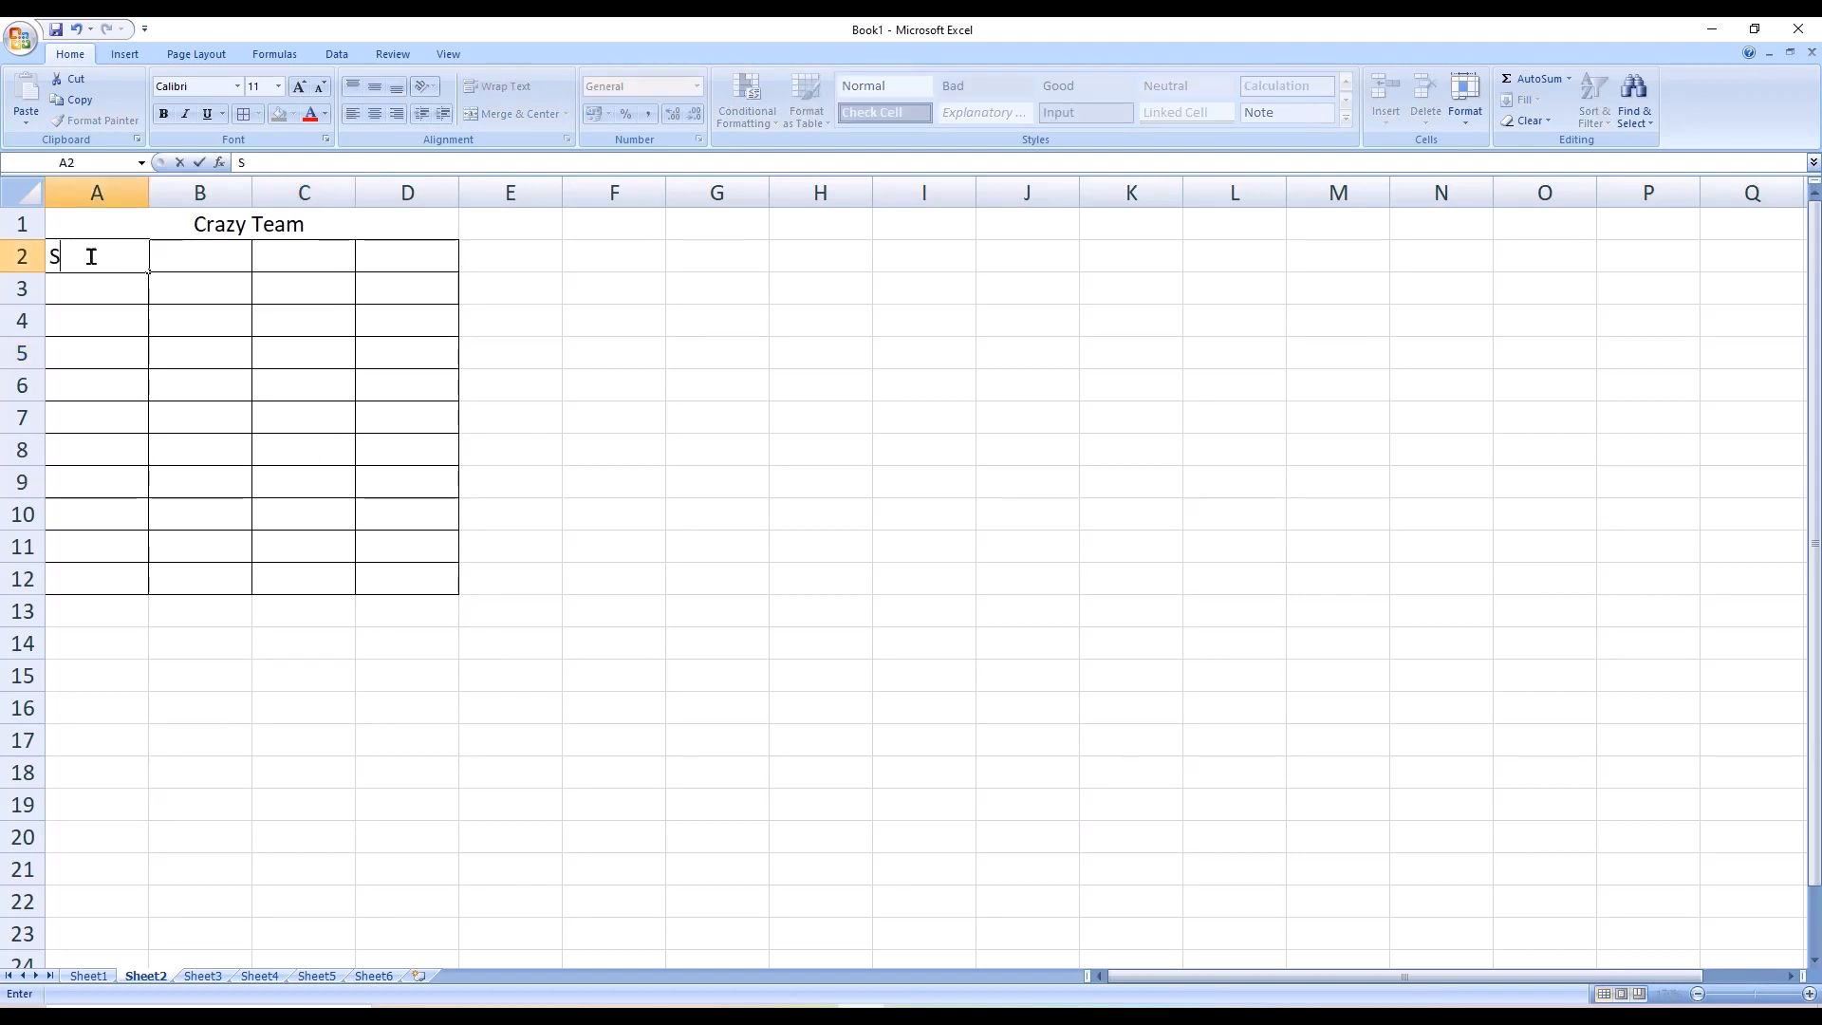
{"action": "type", "text": "l.no"}
{"action": "key", "text": "Tab"}
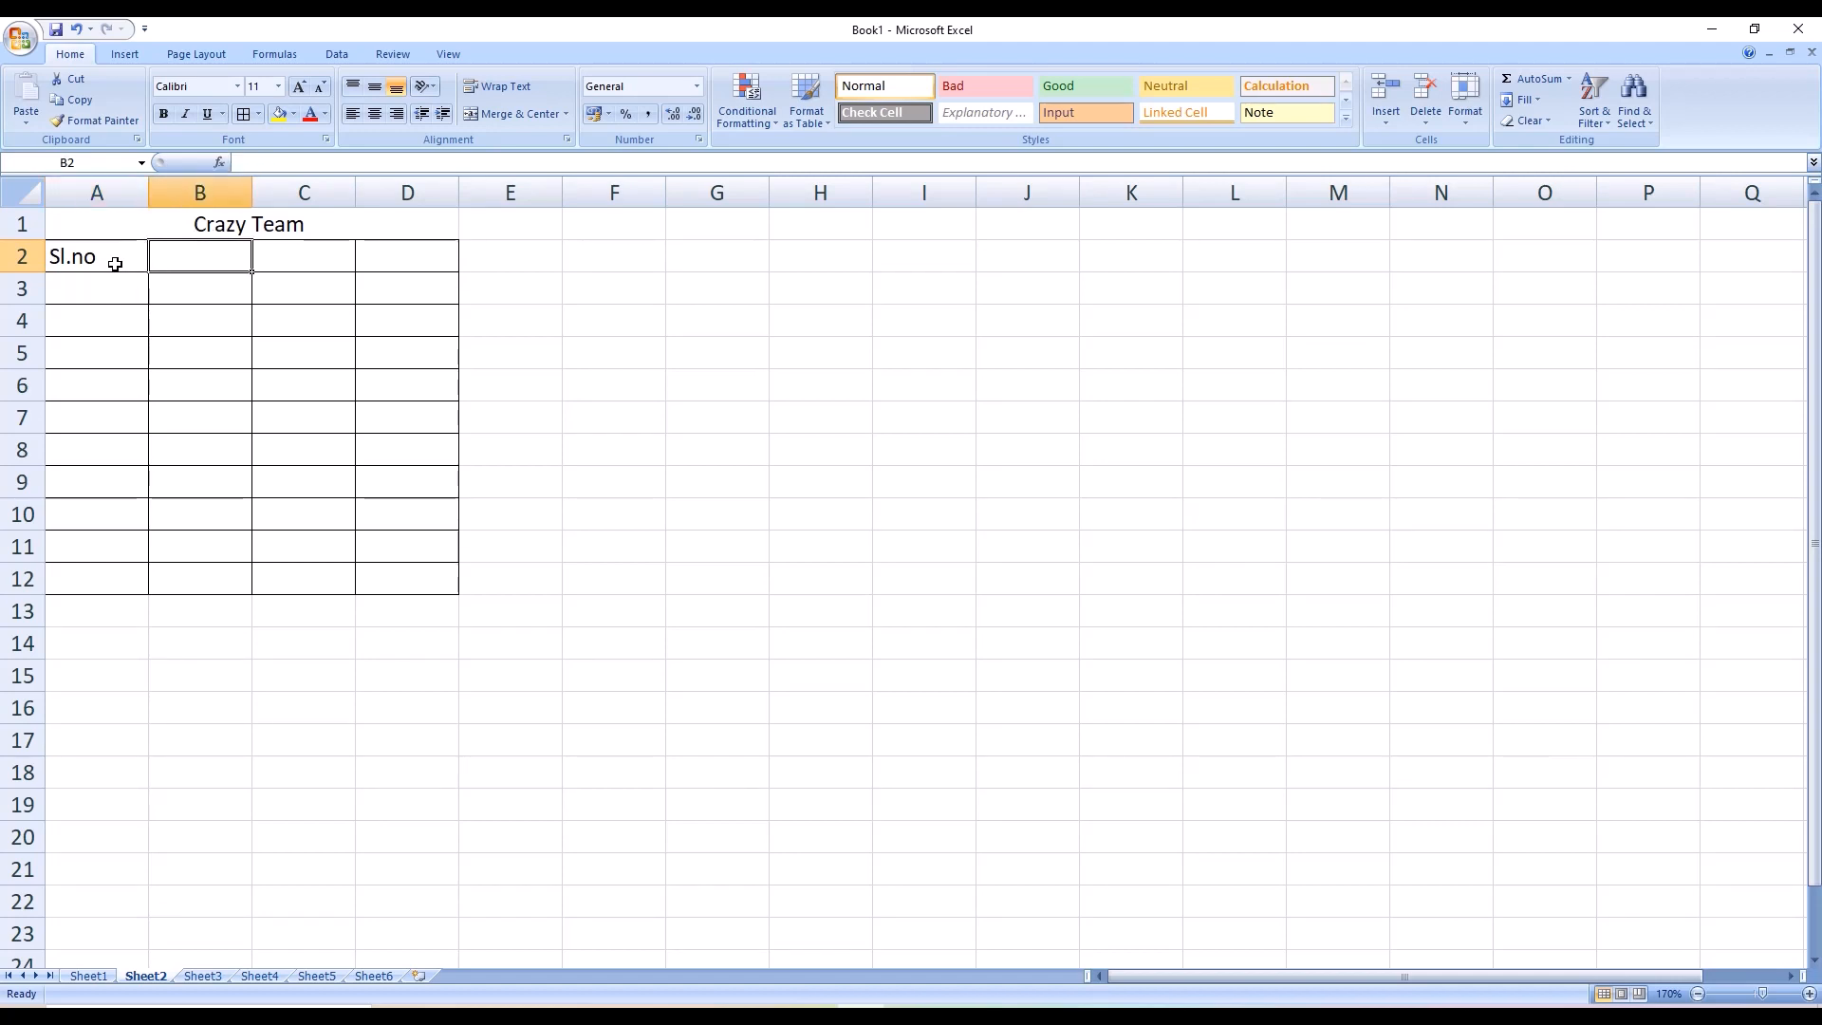
{"action": "type", "text": "Name"}
{"action": "key", "text": "Tab"}
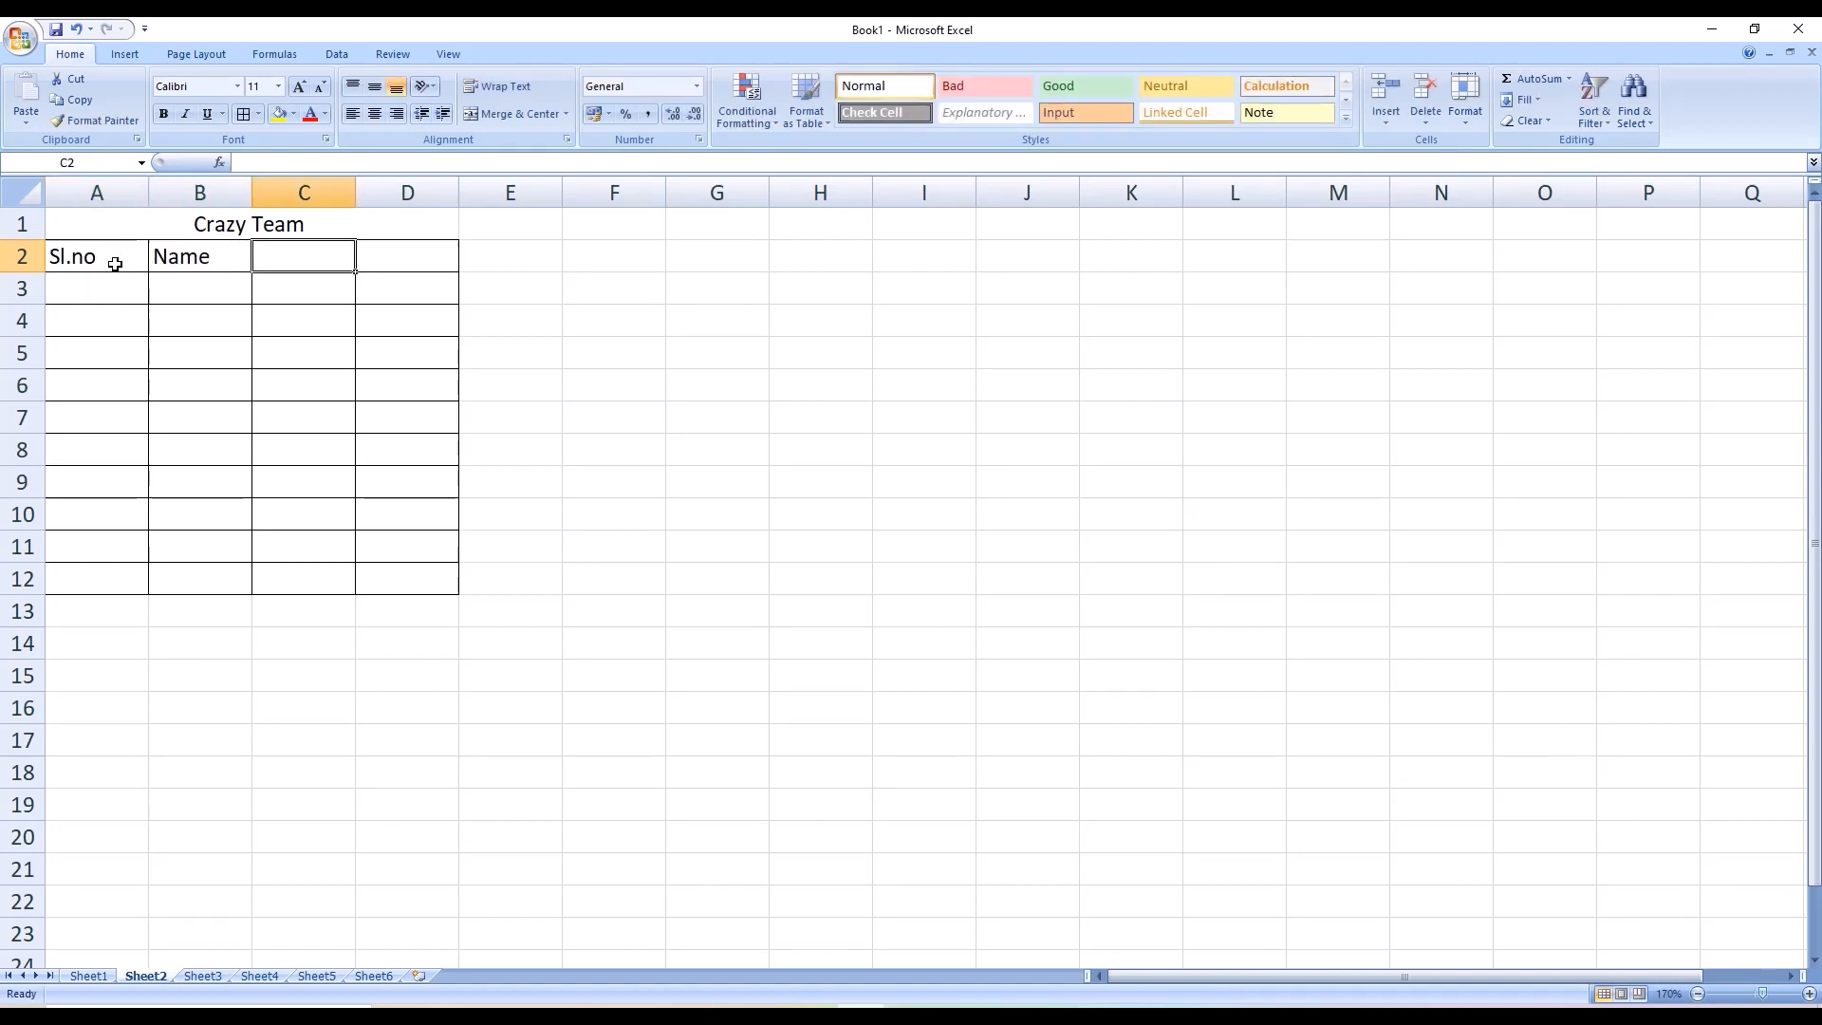
{"action": "type", "text": "E"}
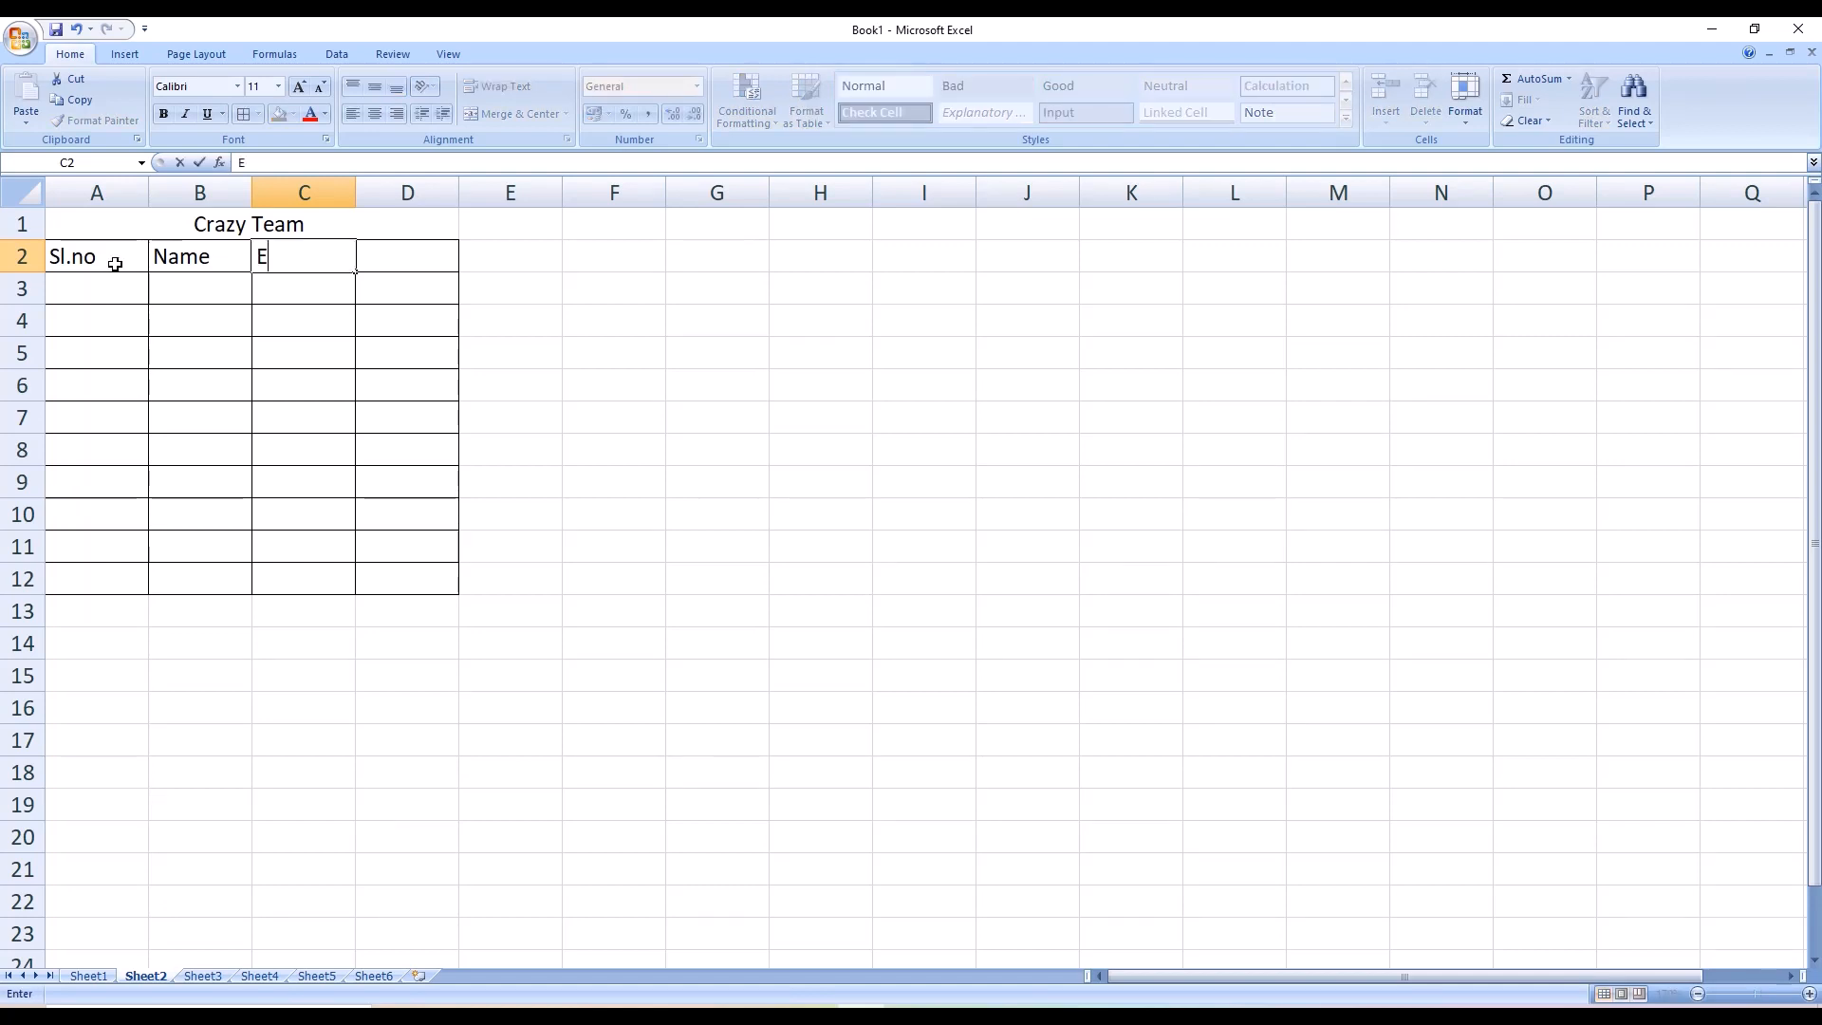
{"action": "type", "text": "mployee id"}
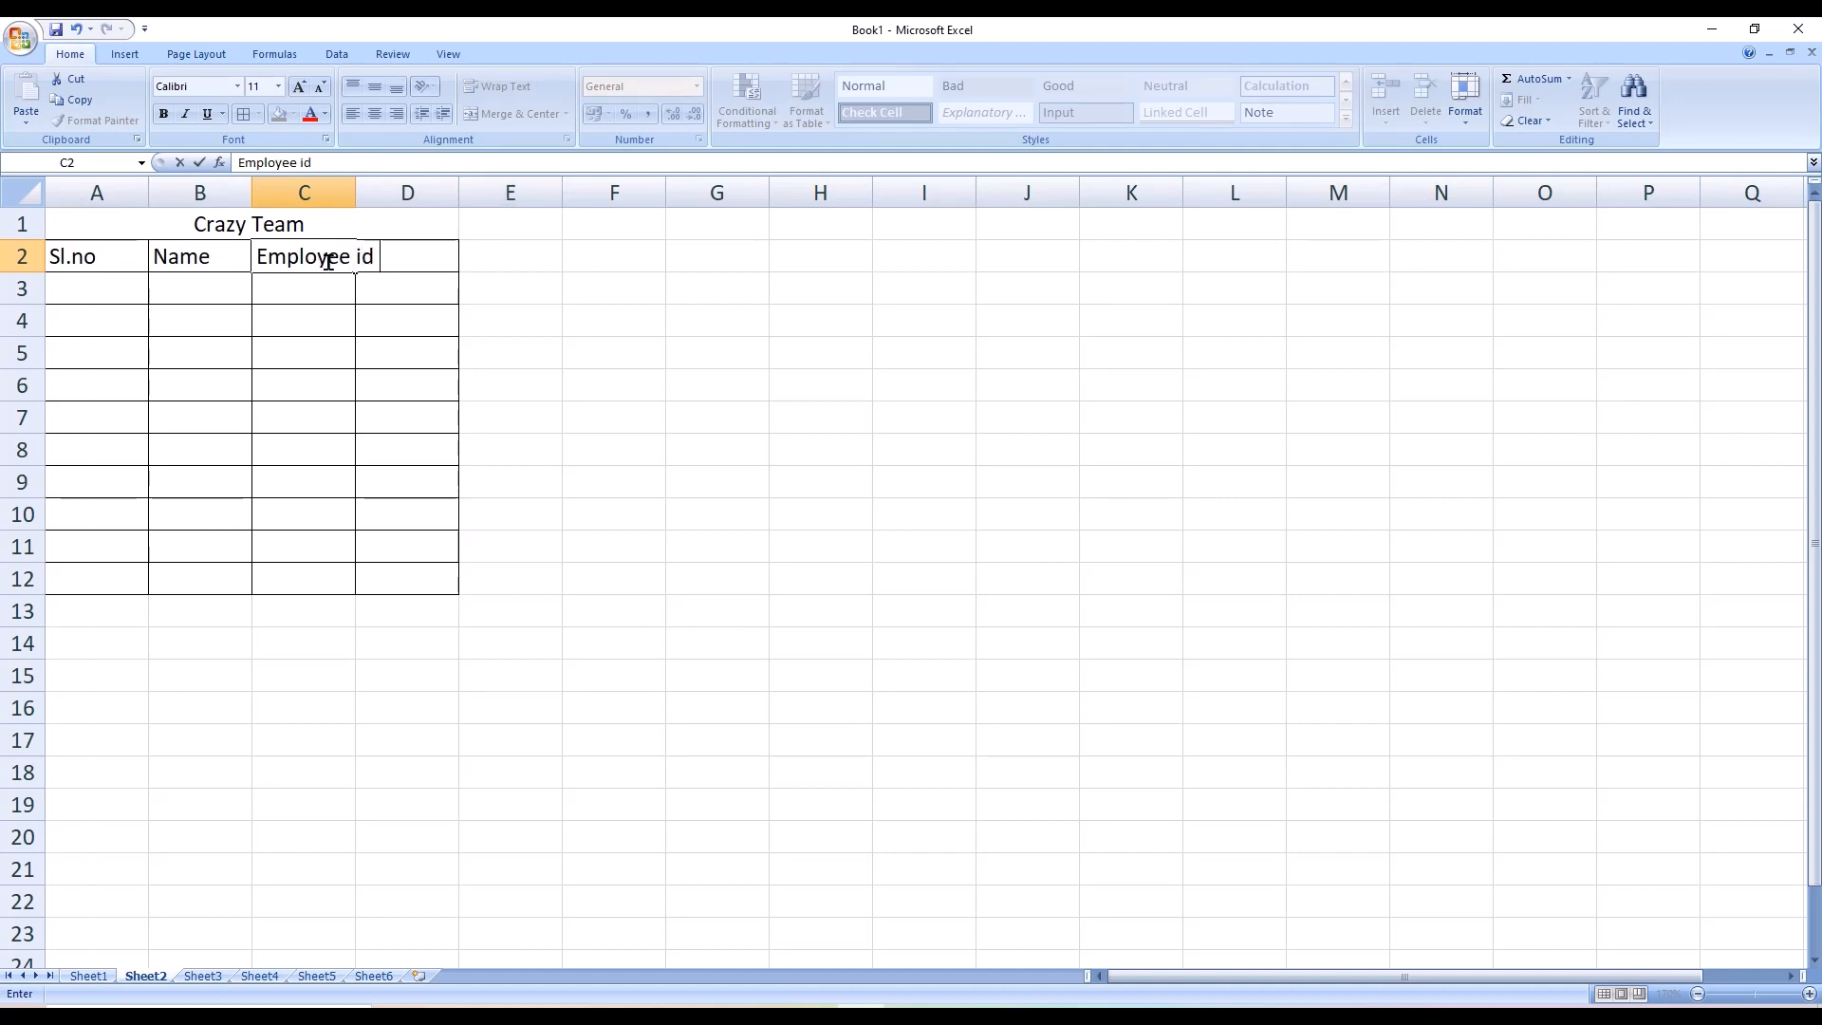
Widen column C to fit the "Employee id" header, and enter the header "Salary" in cell D2
{"action": "left_click", "coordinate": [329, 307]}
{"action": "left_click", "coordinate": [327, 258]}
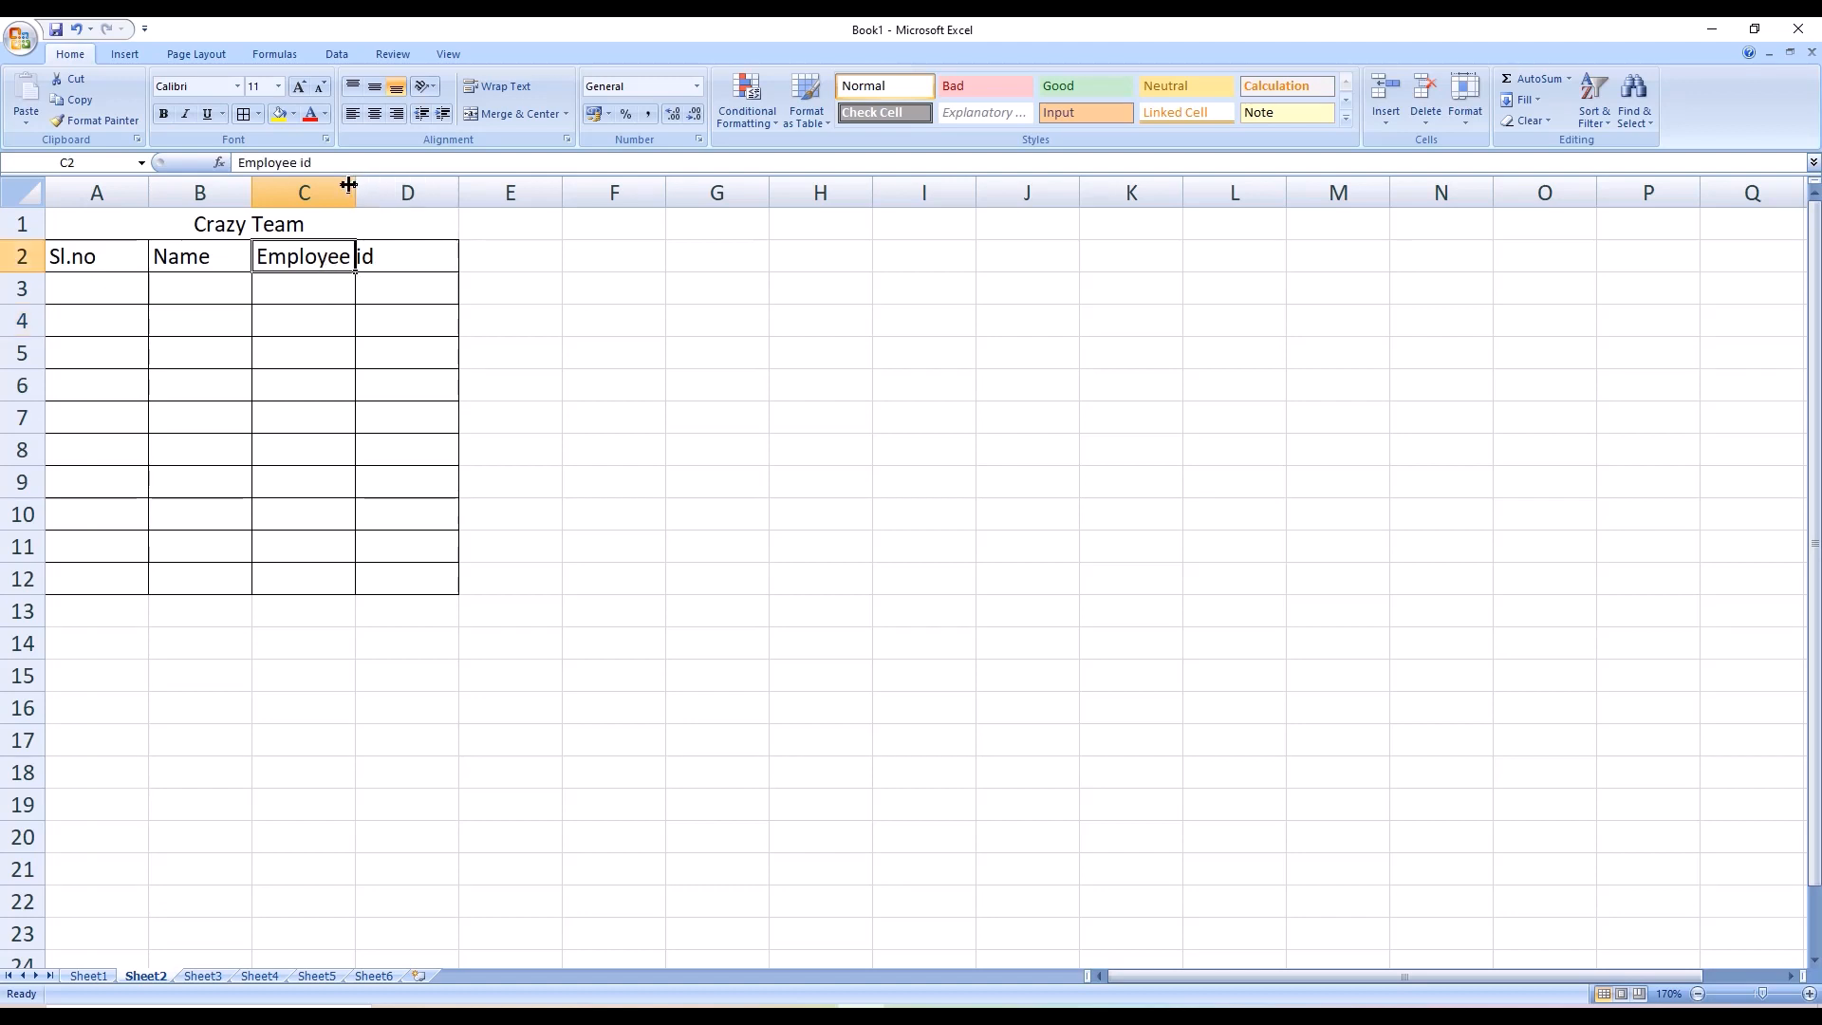
{"action": "mouse_move", "coordinate": [354, 184]}
{"action": "left_mouse_down"}
{"action": "mouse_move", "coordinate": [407, 186]}
{"action": "mouse_move", "coordinate": [316, 197]}
{"action": "mouse_move", "coordinate": [380, 196]}
{"action": "left_mouse_up"}
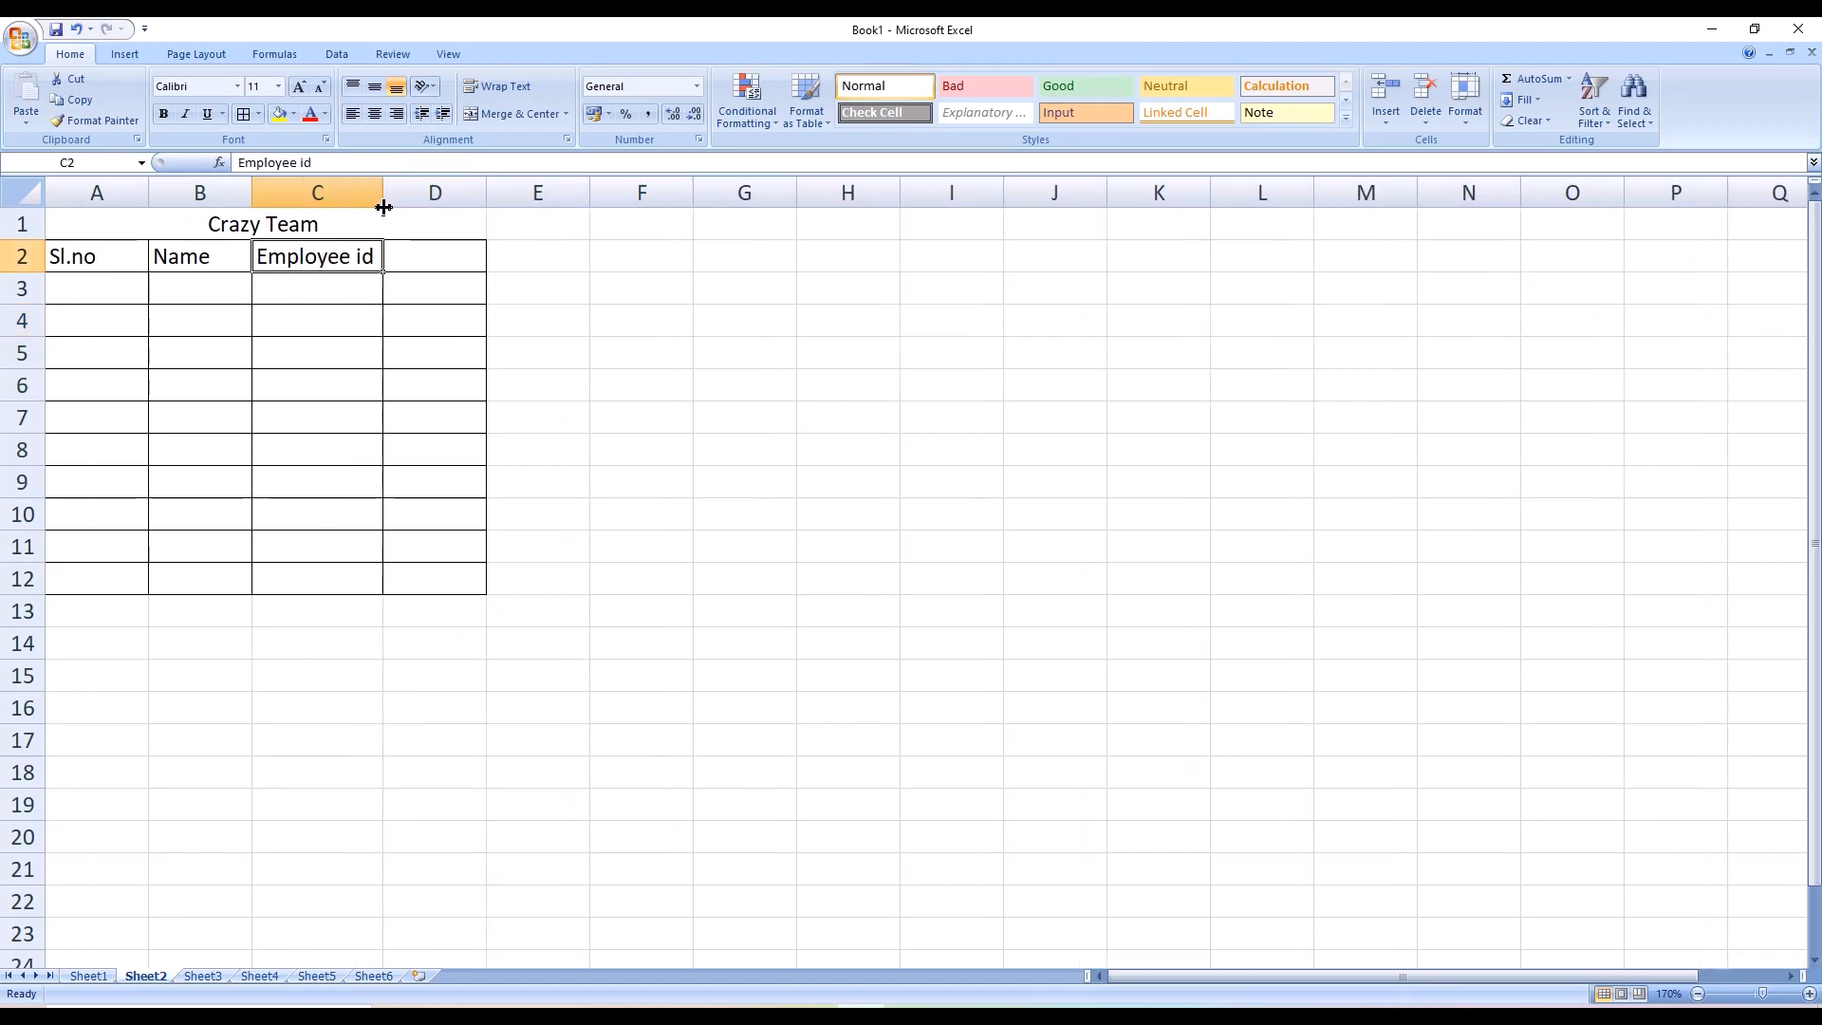
{"action": "left_click", "coordinate": [422, 254]}
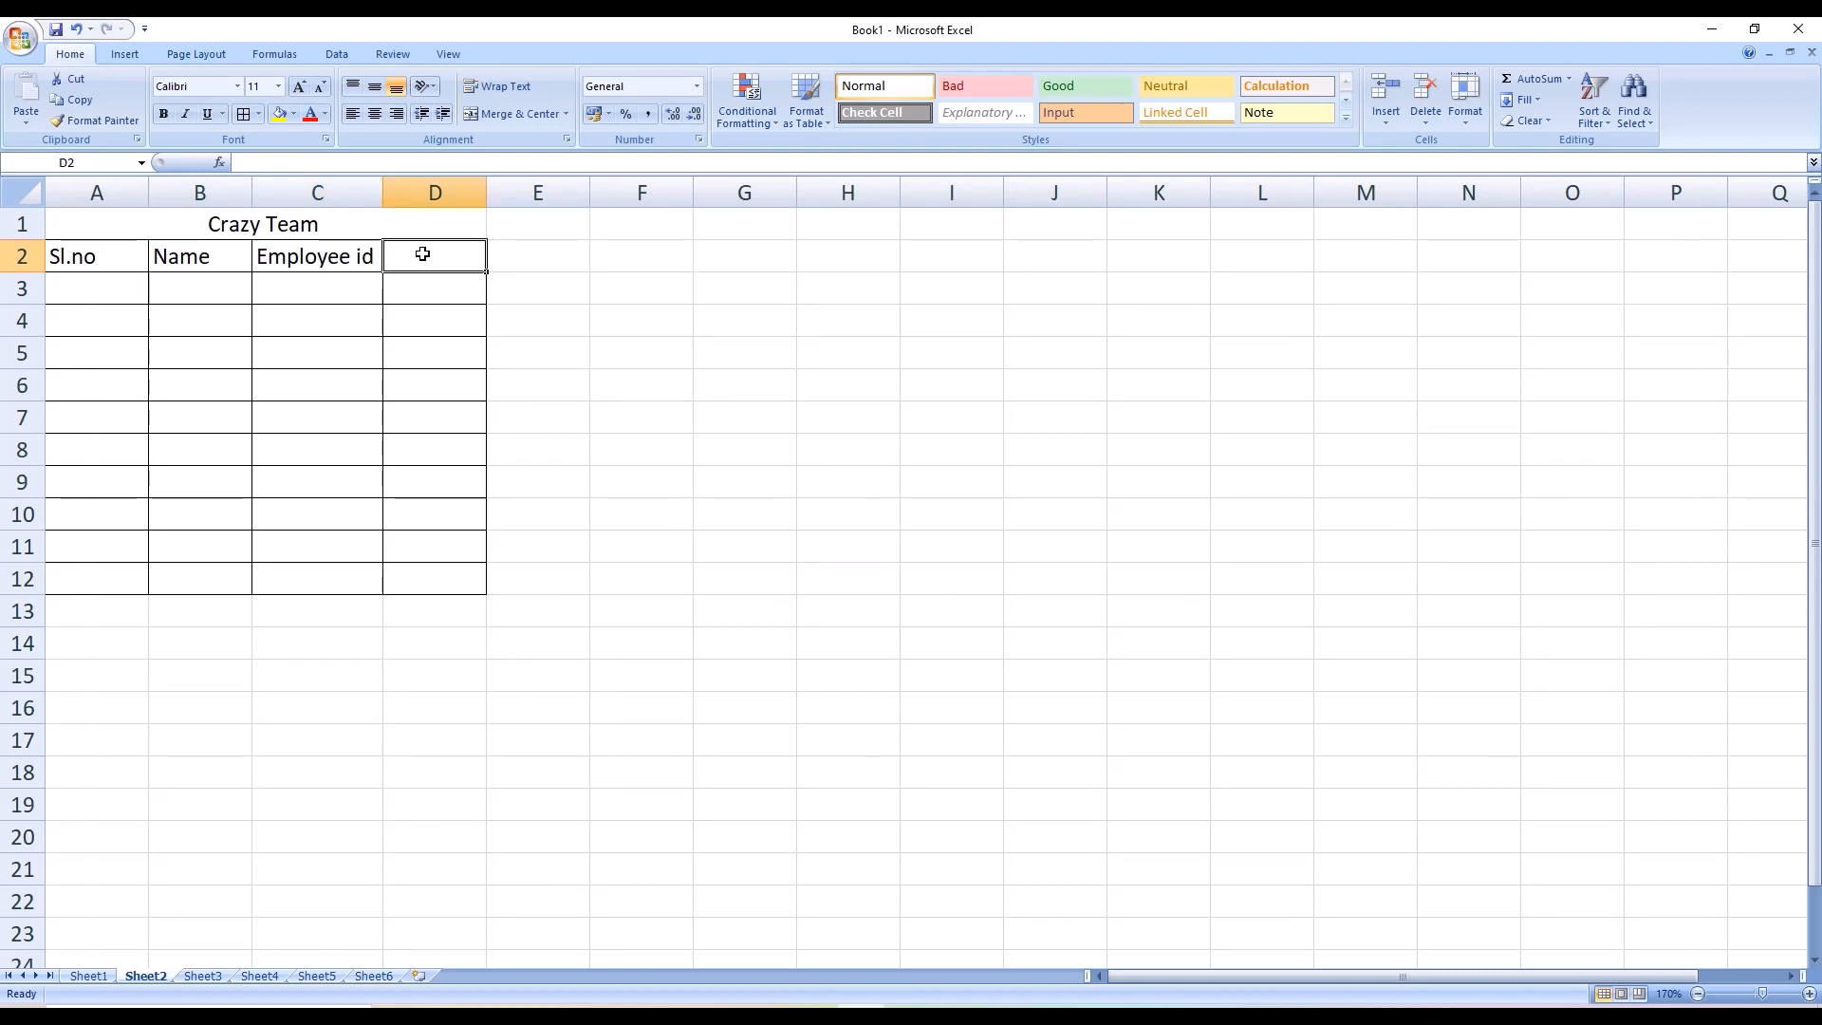
{"action": "type", "text": "Salary"}
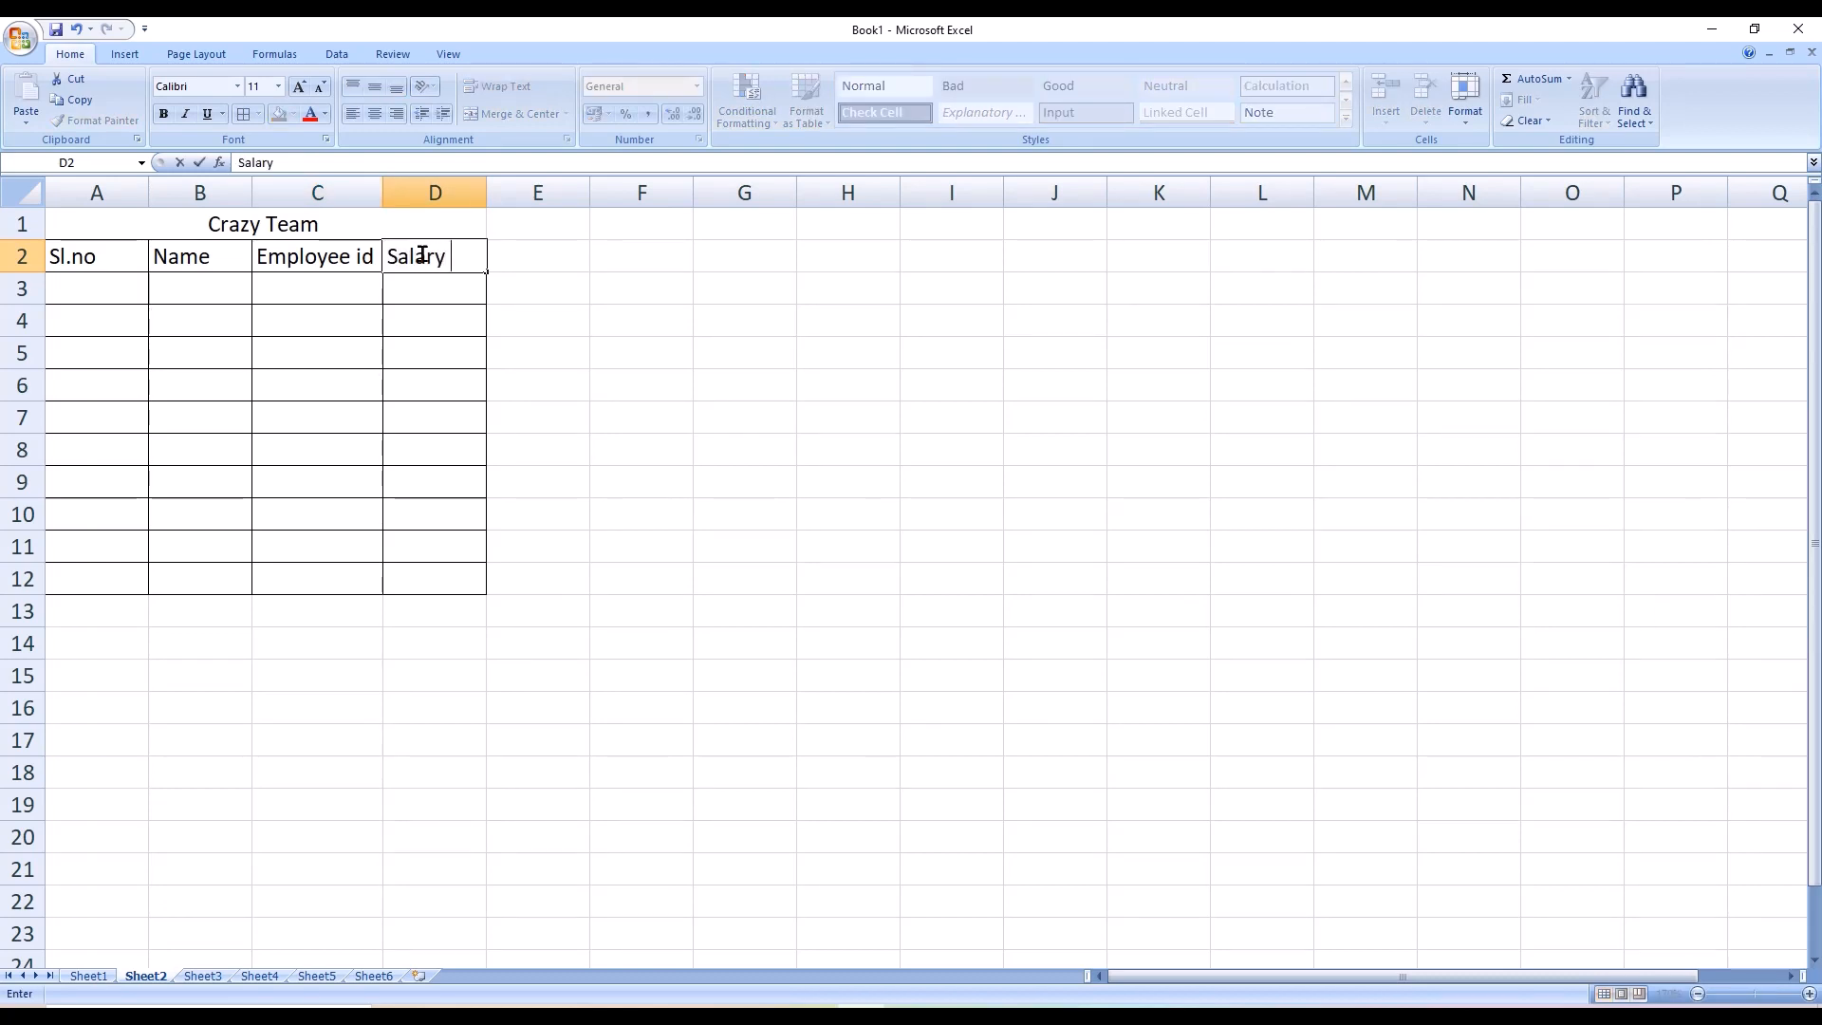
Enter the serial numbers 1 and 2 in cells A3 and A4
{"action": "left_click", "coordinate": [117, 290]}
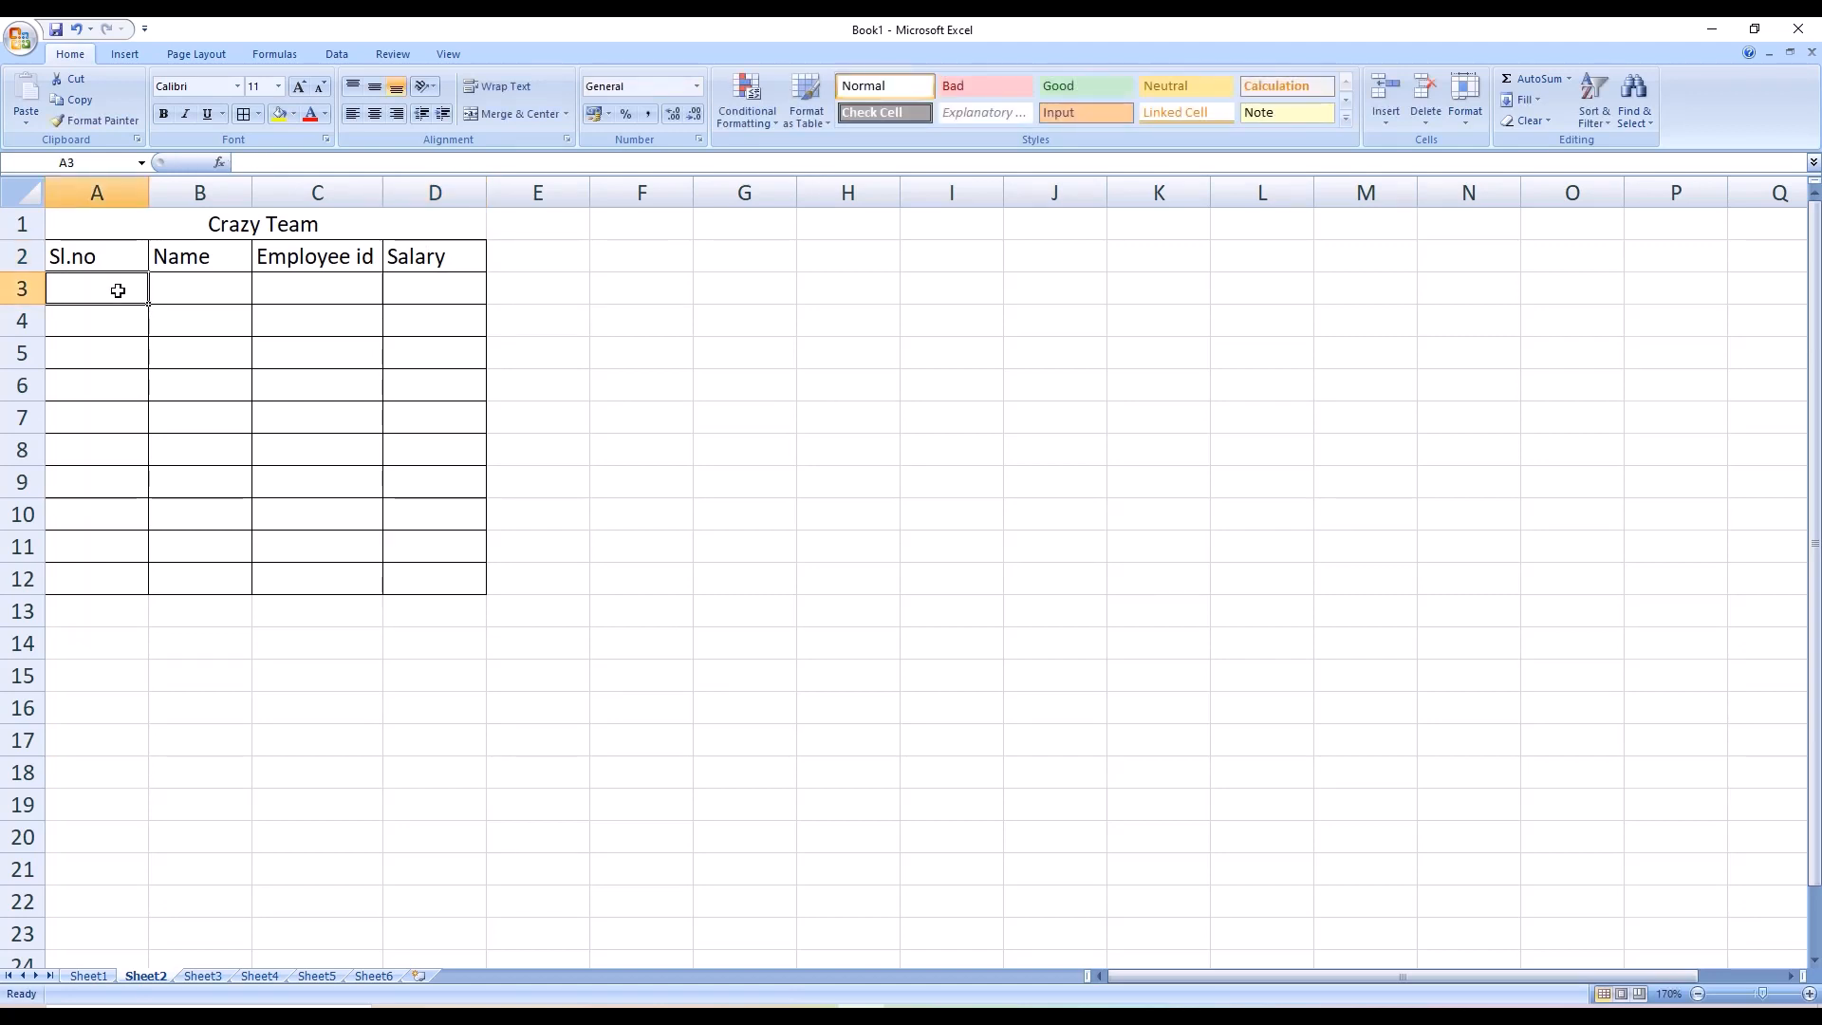
{"action": "type", "text": "1"}
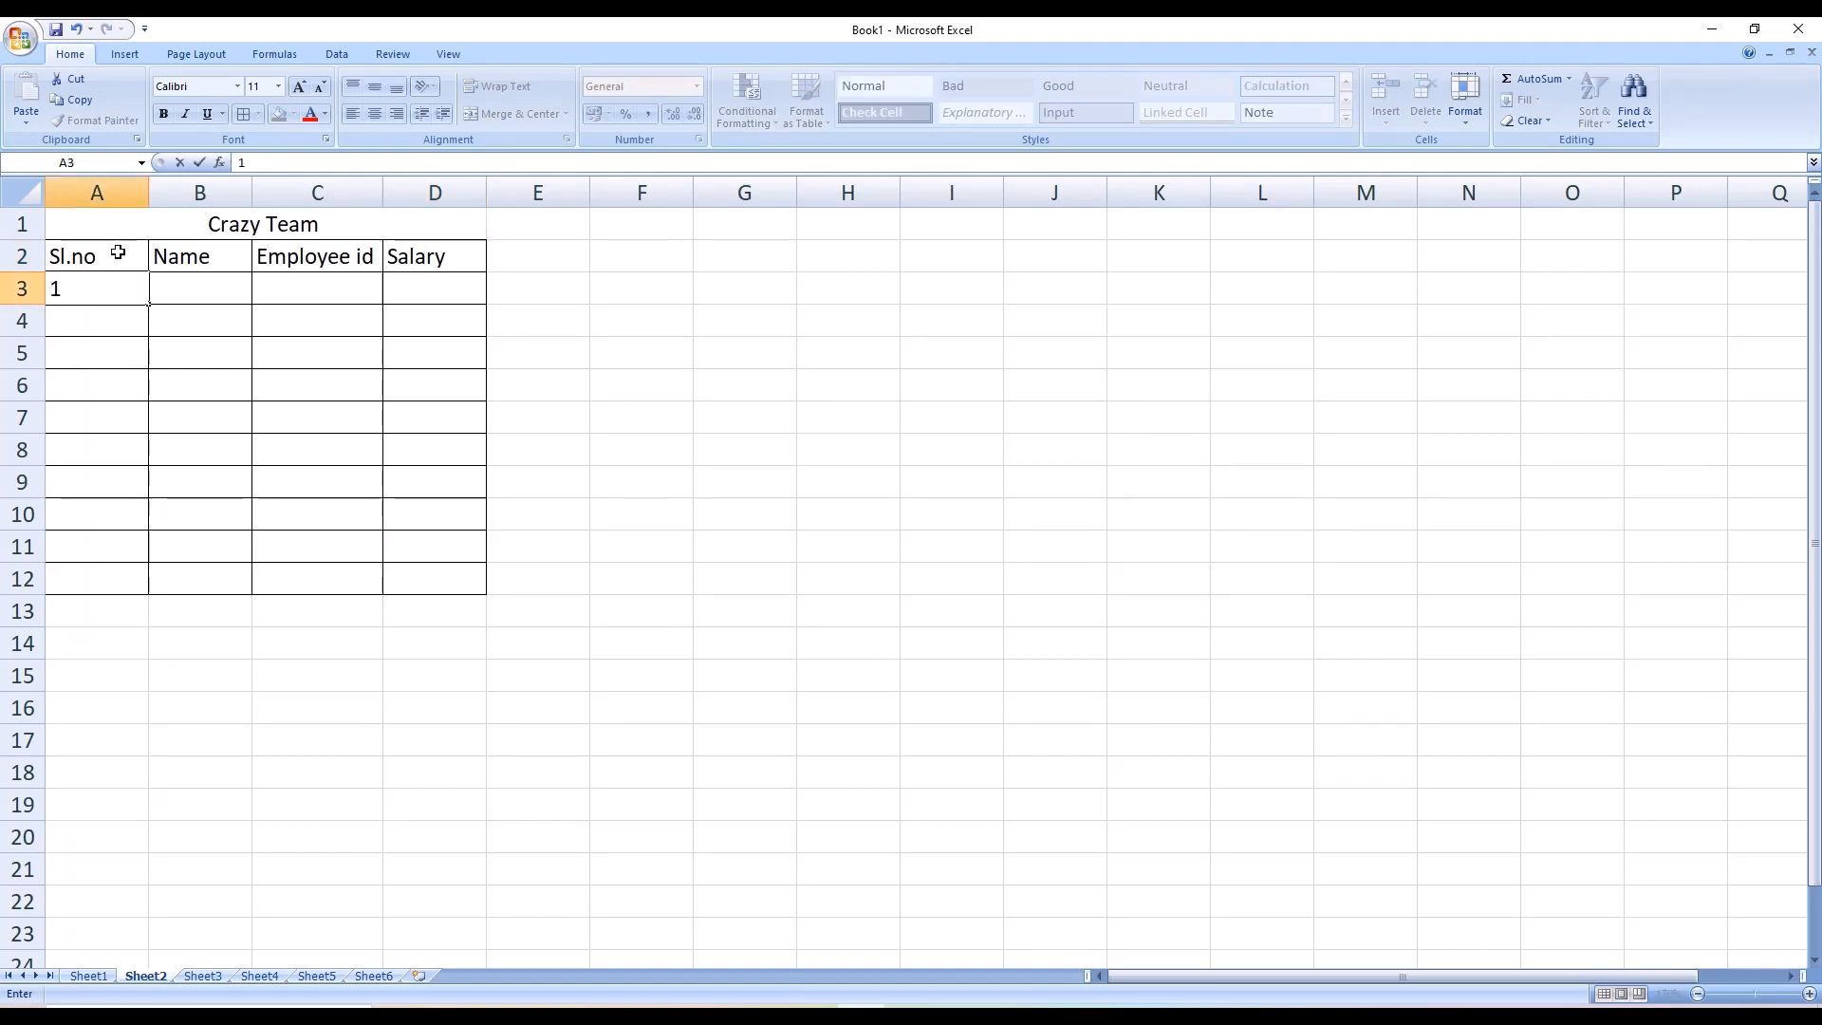
{"action": "left_click", "coordinate": [81, 321]}
{"action": "type", "text": "2"}
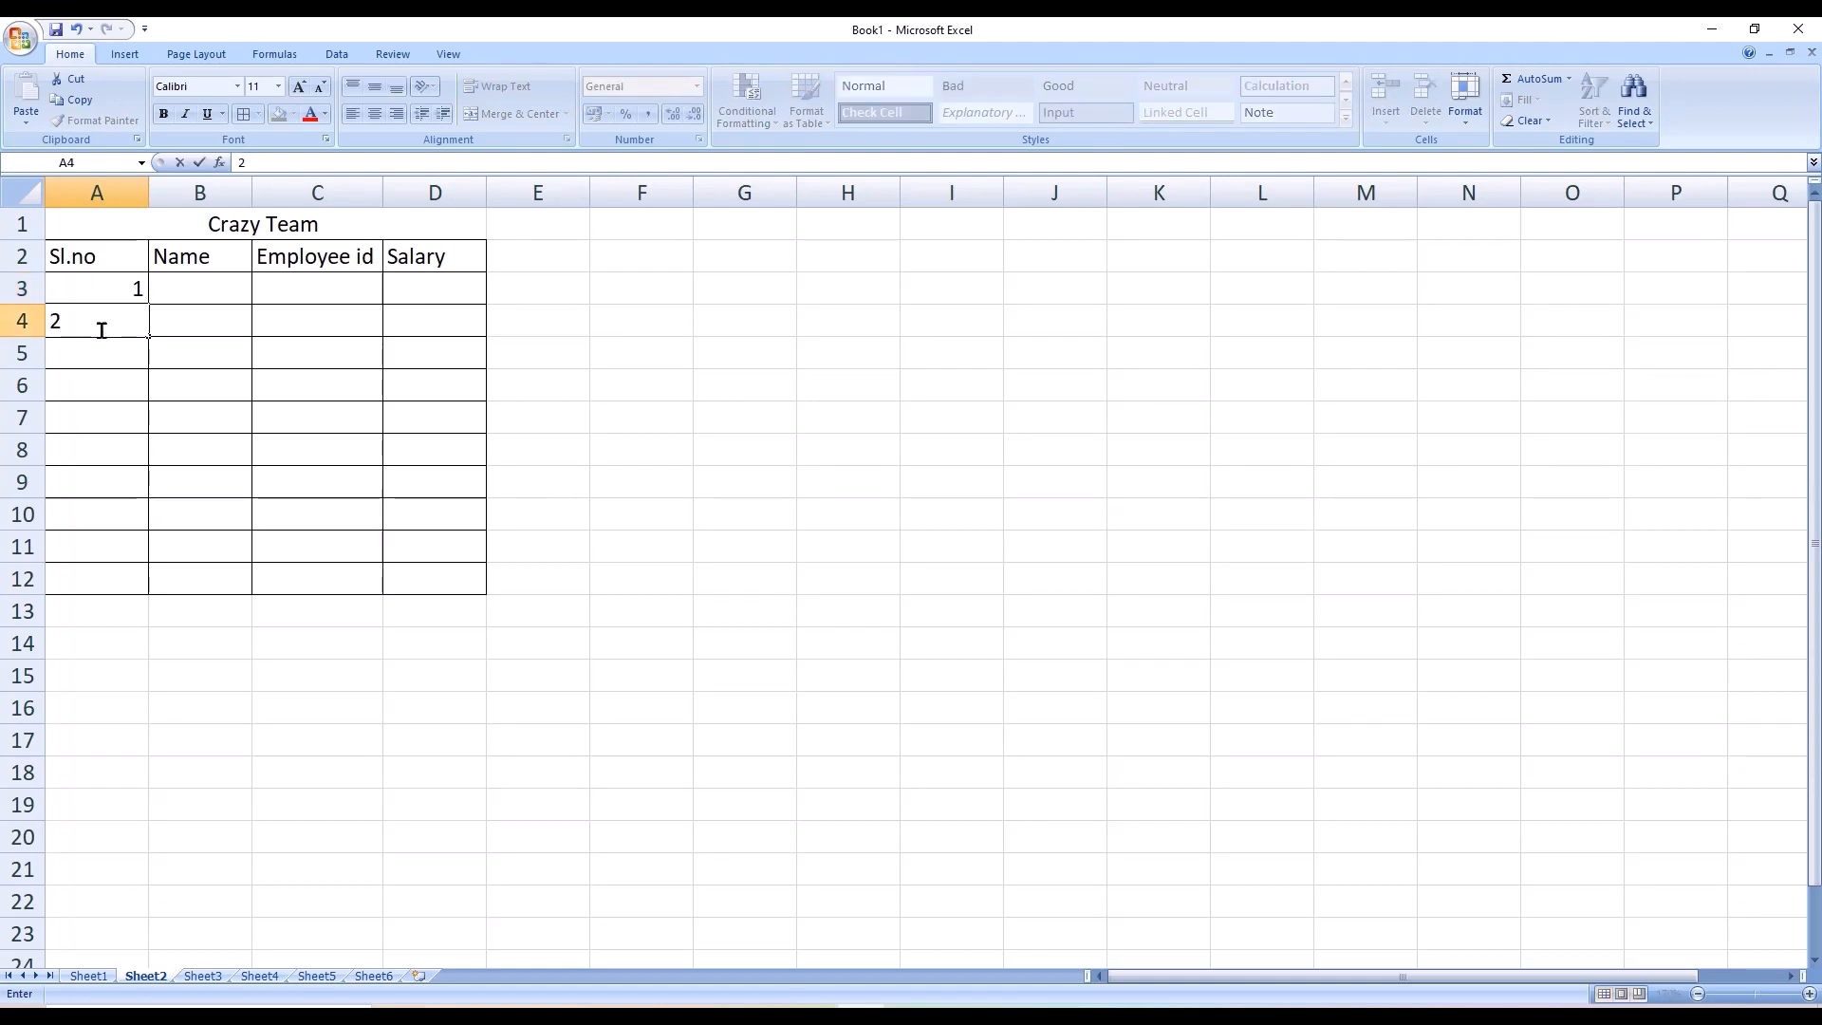
{"action": "left_click", "coordinate": [106, 362]}
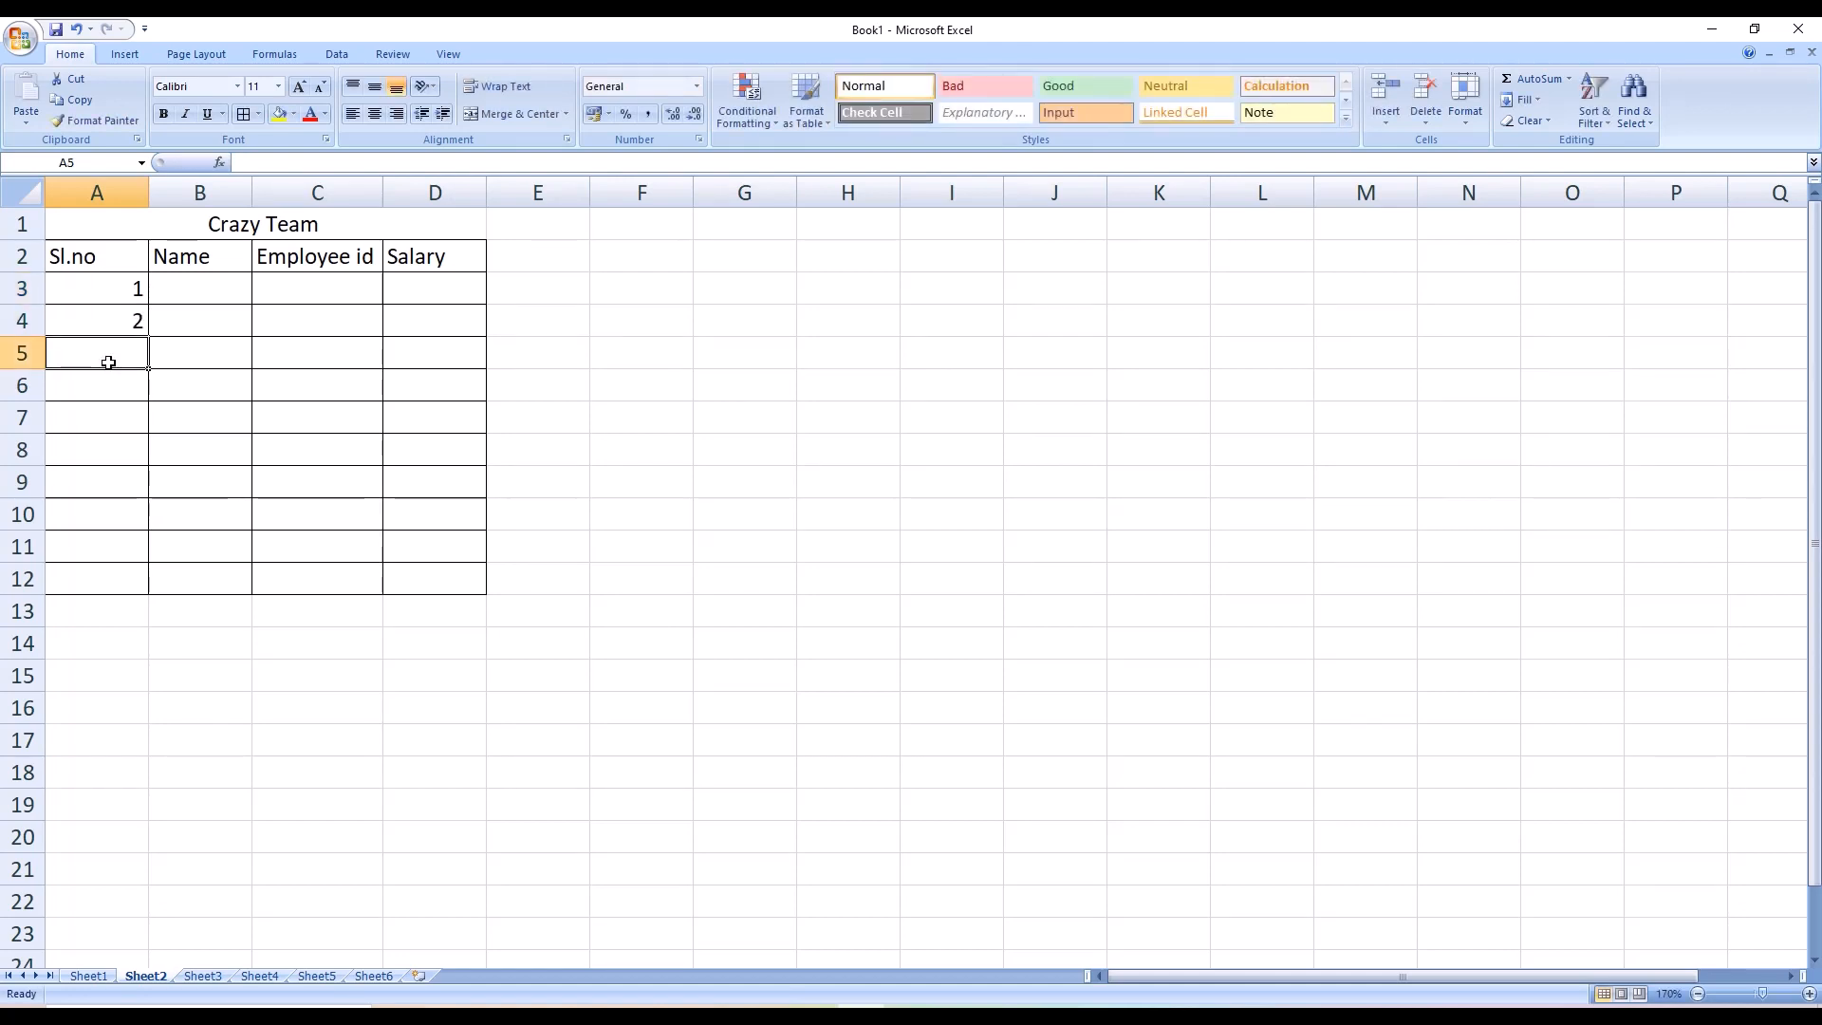
{"action": "type", "text": "3"}
{"action": "key", "text": "BackSpace"}
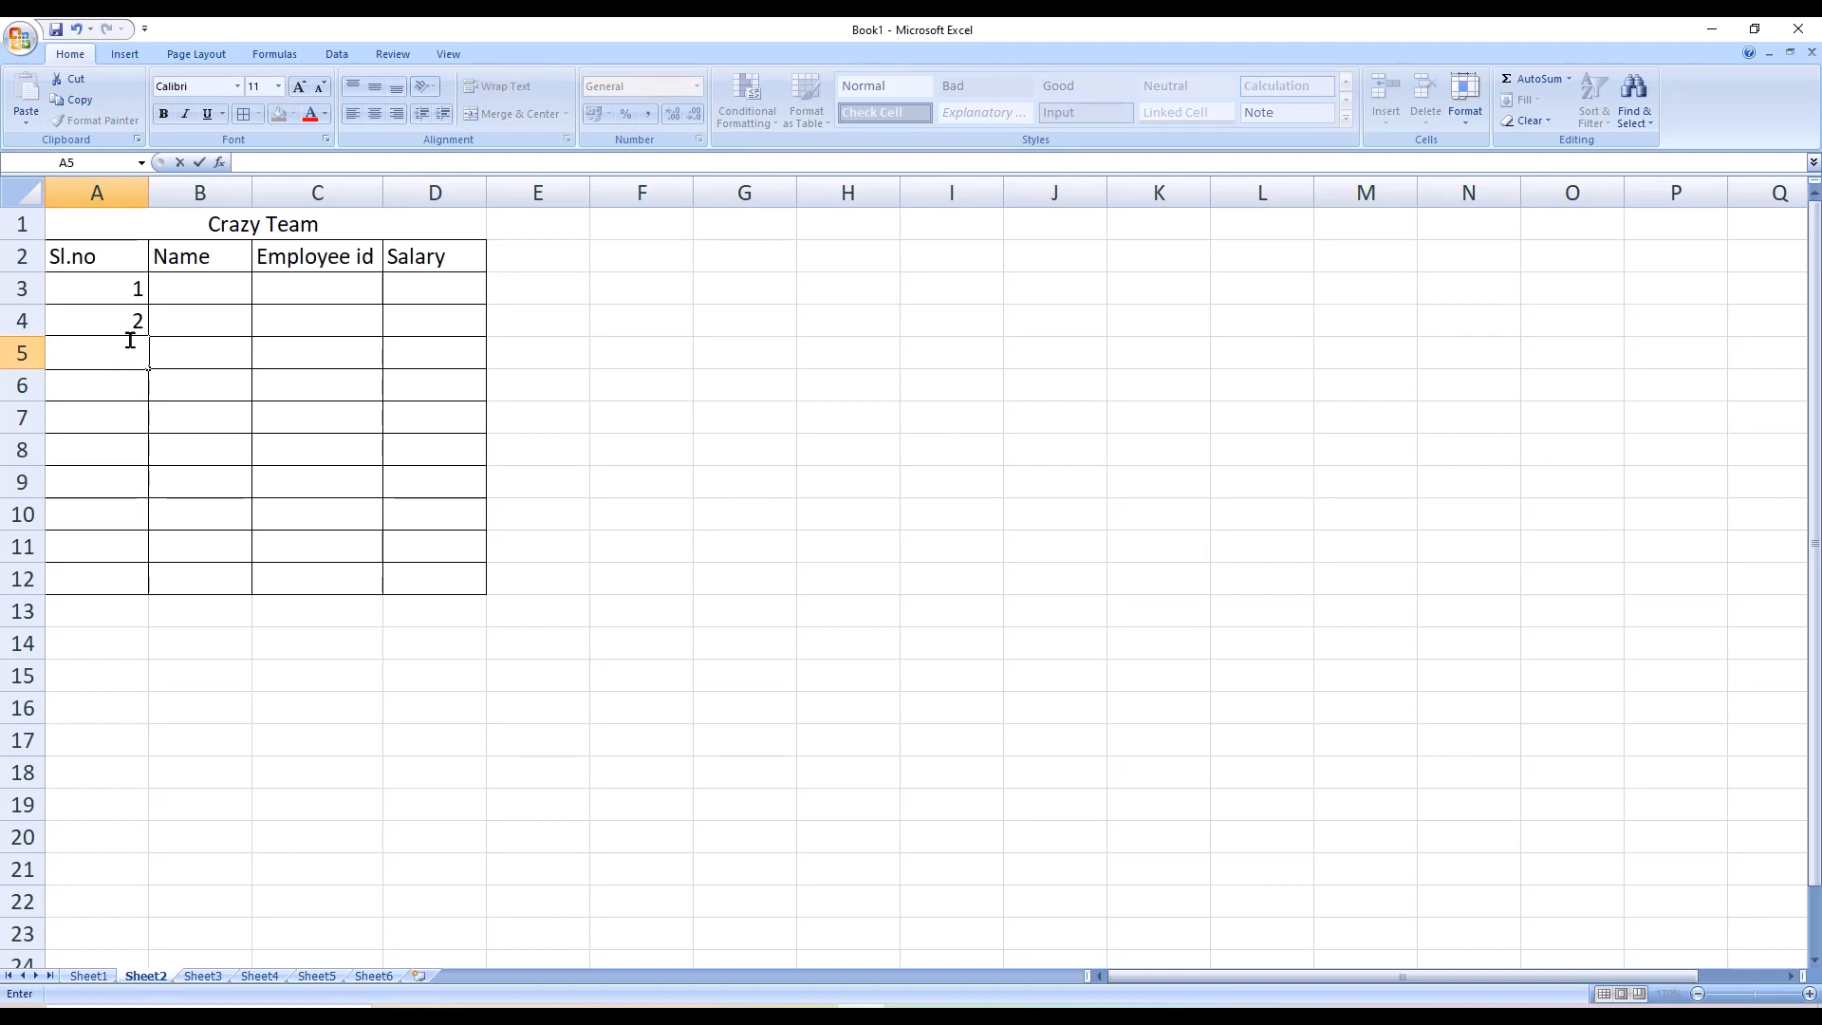
Extend the serial number series from cells A3:A4 down to A12, numbering the rows up to 10
{"action": "left_click", "coordinate": [125, 286]}
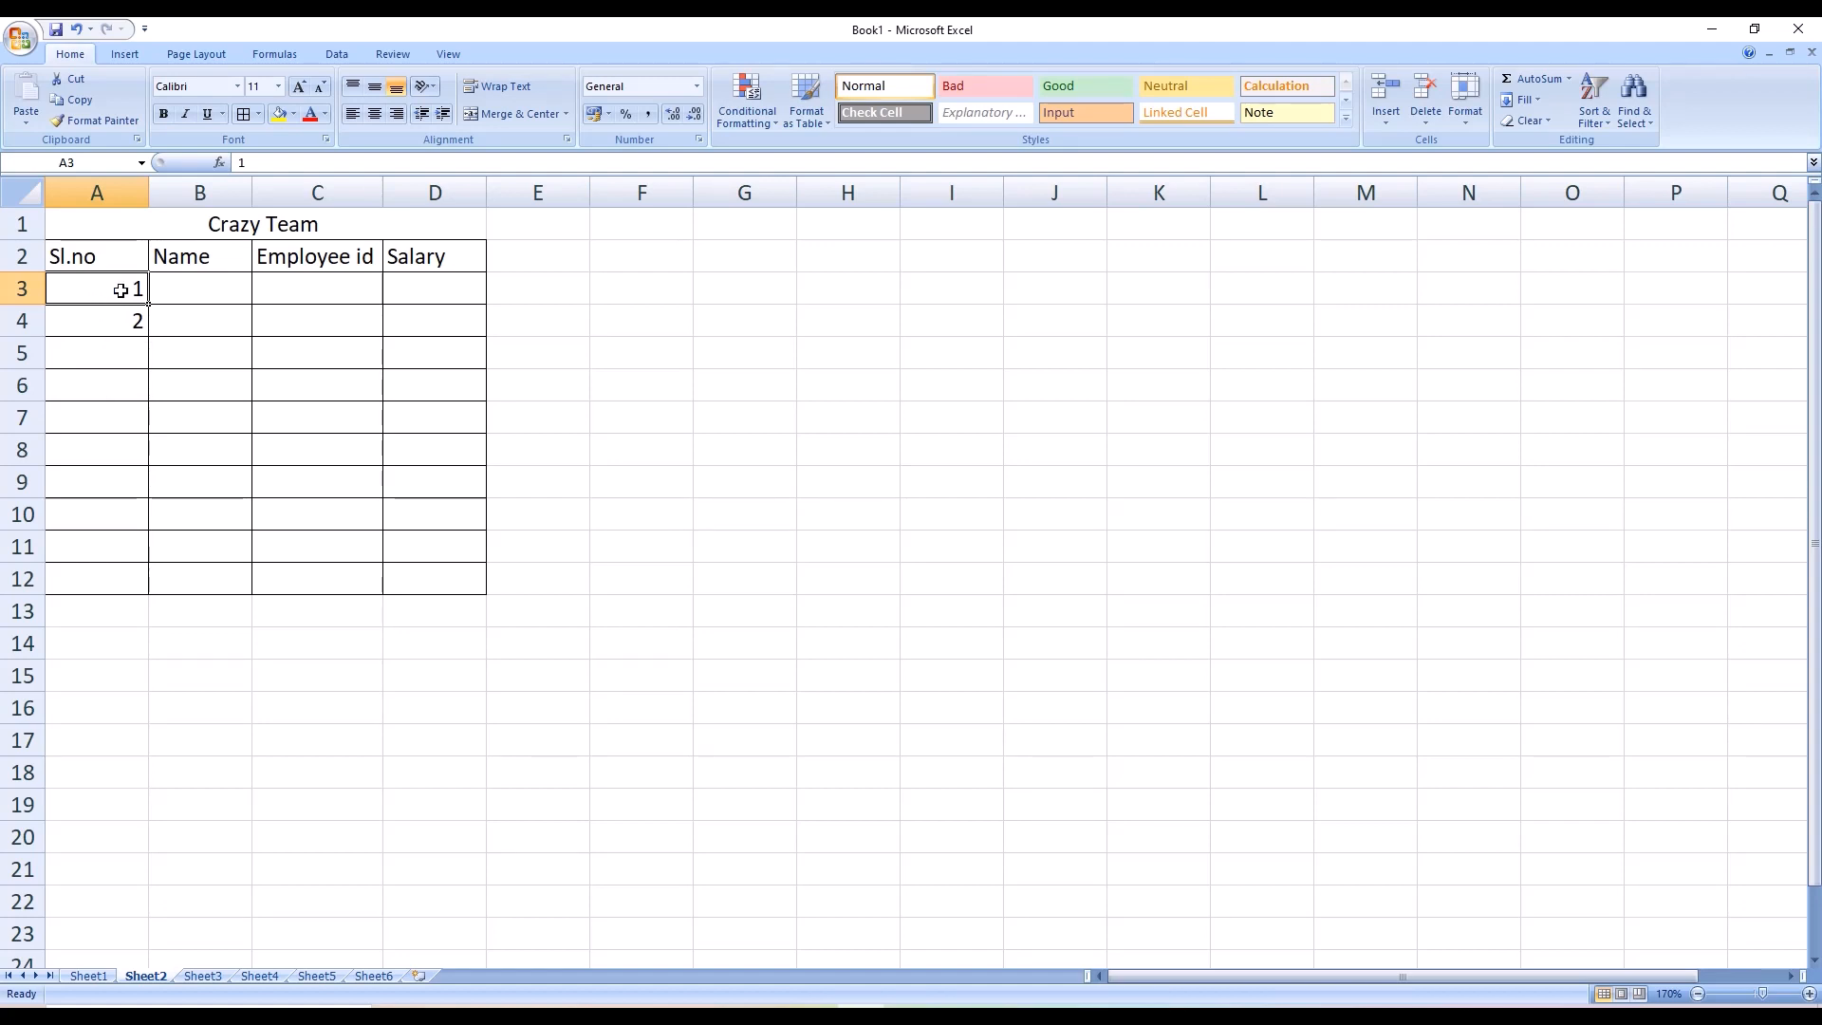
{"action": "left_click", "coordinate": [130, 313]}
{"action": "left_click_drag", "start_coordinate": [137, 285], "coordinate": [140, 567]}
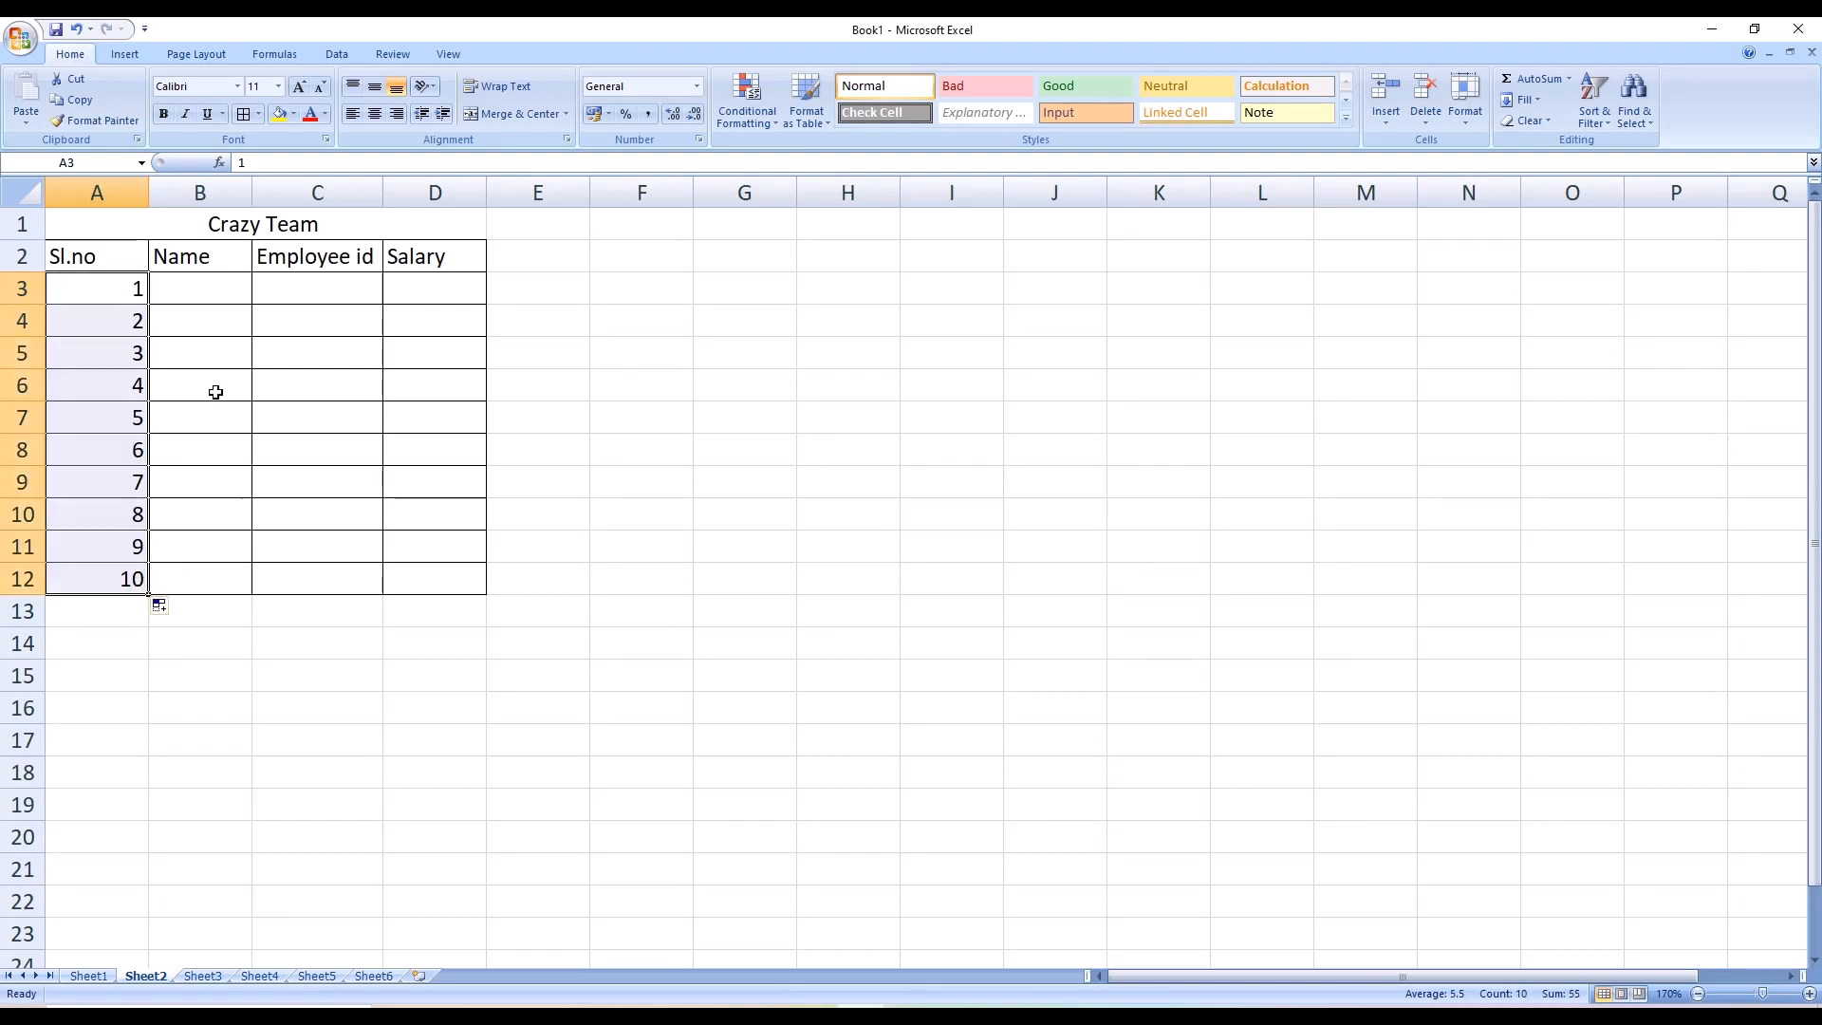
Enter "a" in cell B3 and "b" in cell B4 of the Name column
{"action": "left_click", "coordinate": [209, 291]}
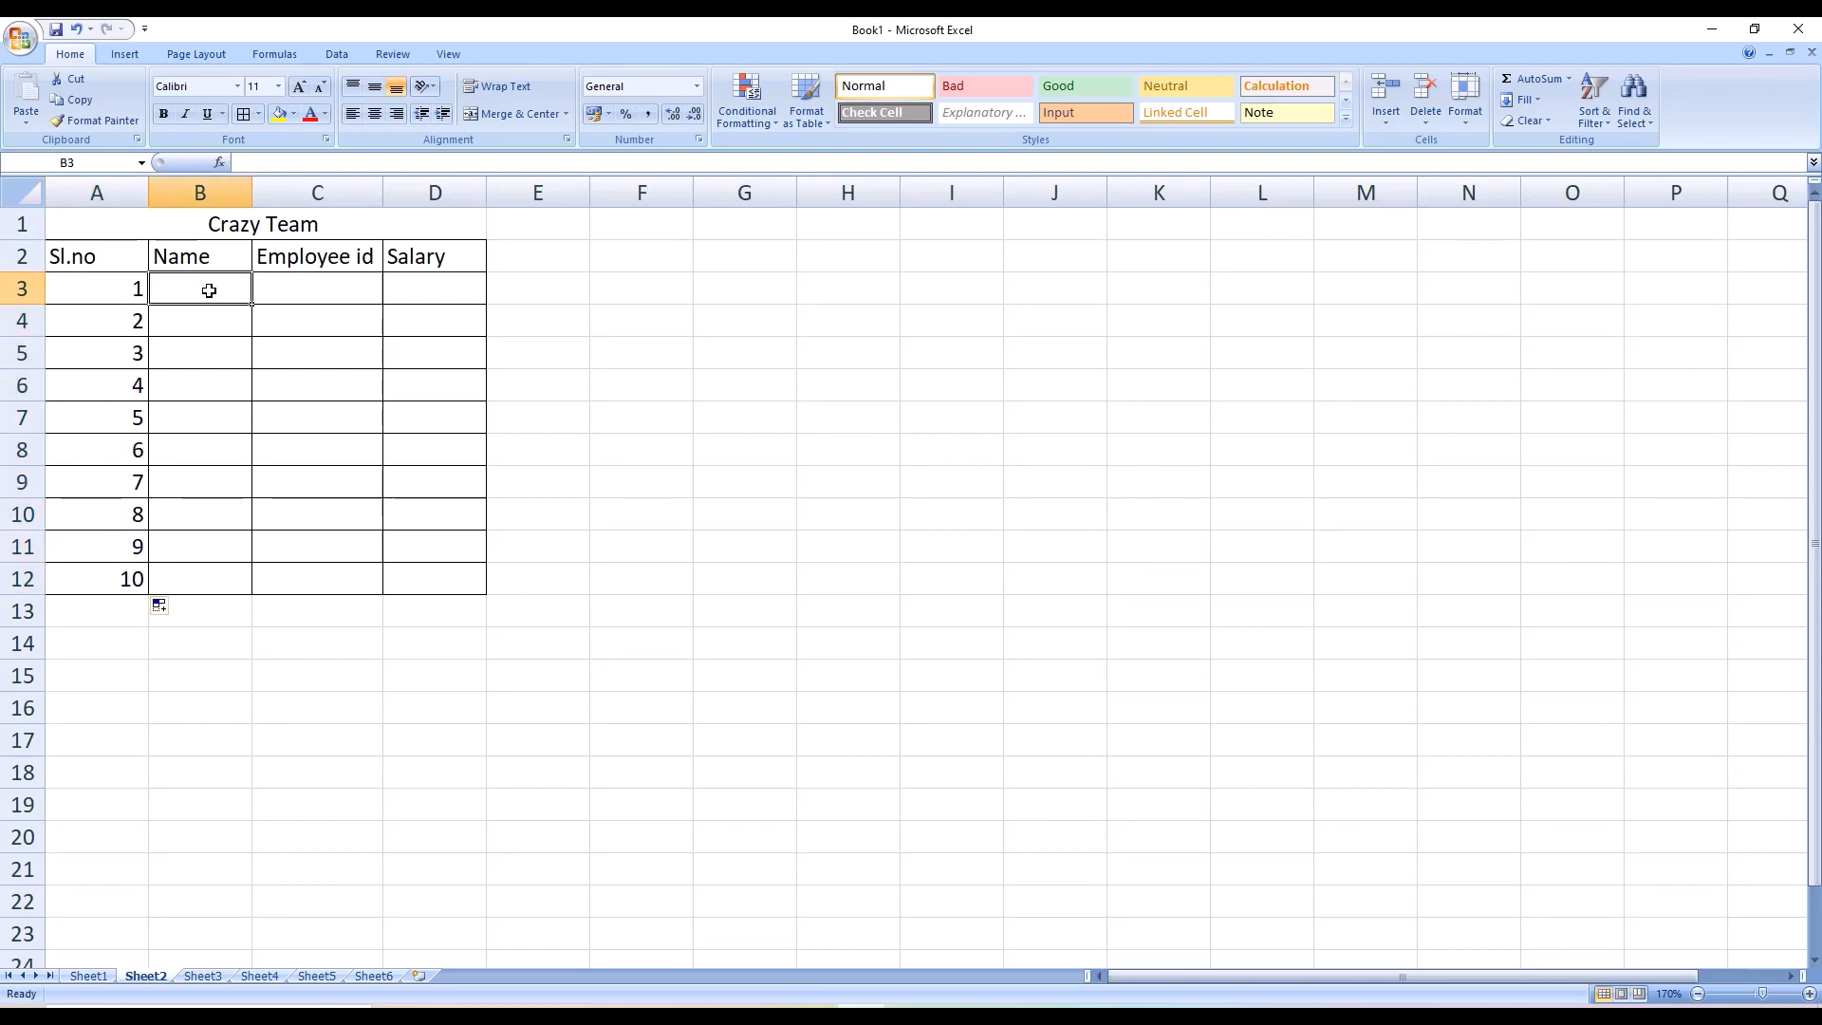
{"action": "type", "text": "a"}
{"action": "left_click", "coordinate": [213, 344]}
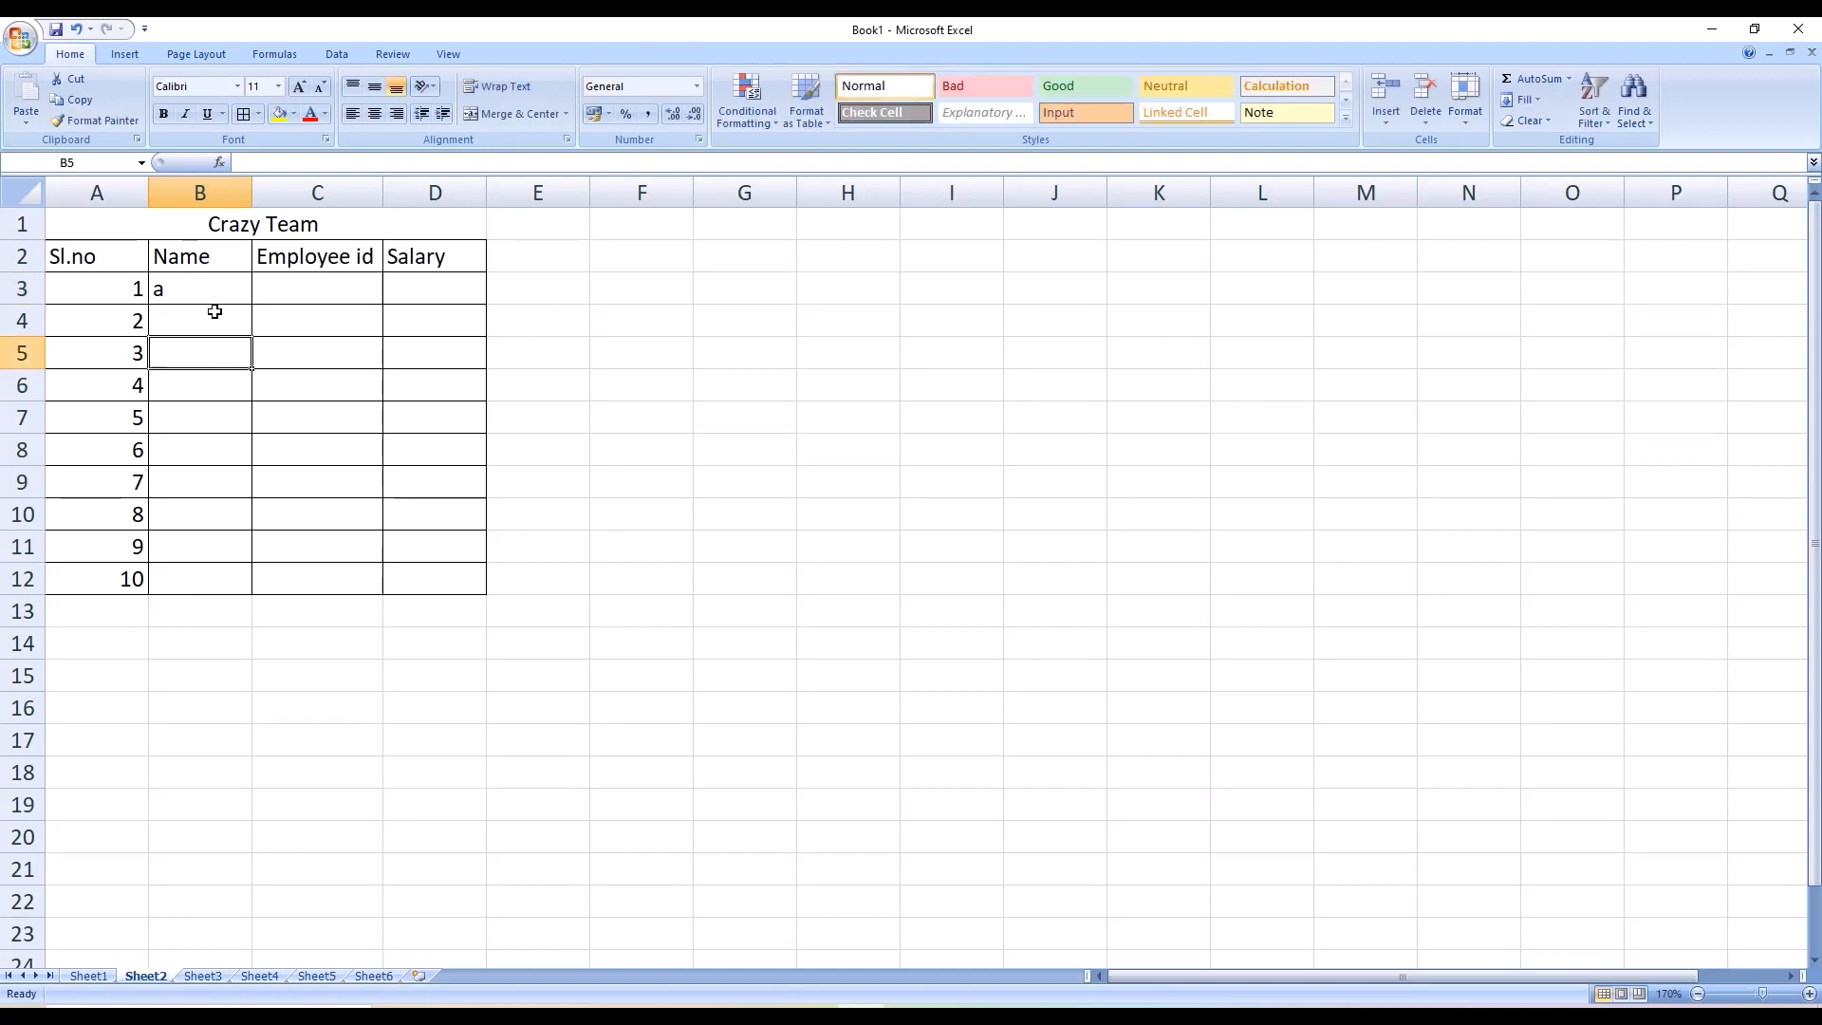
{"action": "left_click", "coordinate": [214, 310]}
{"action": "type", "text": "b"}
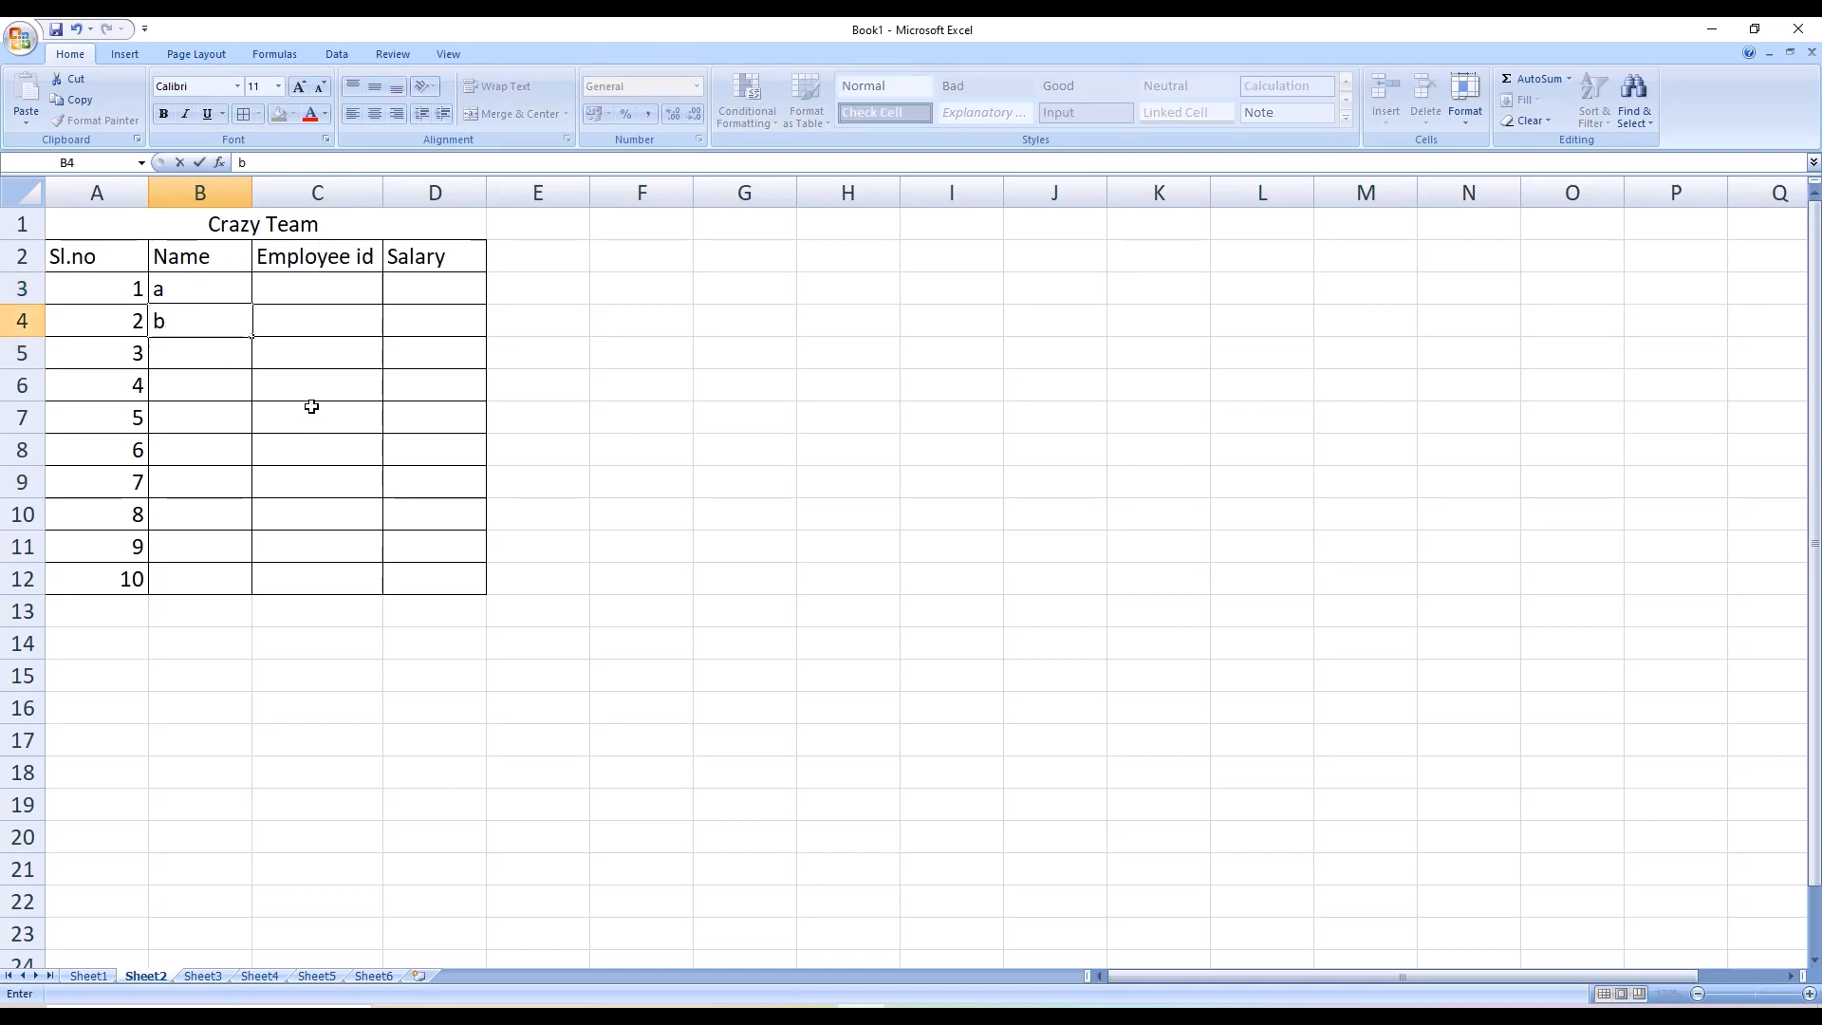